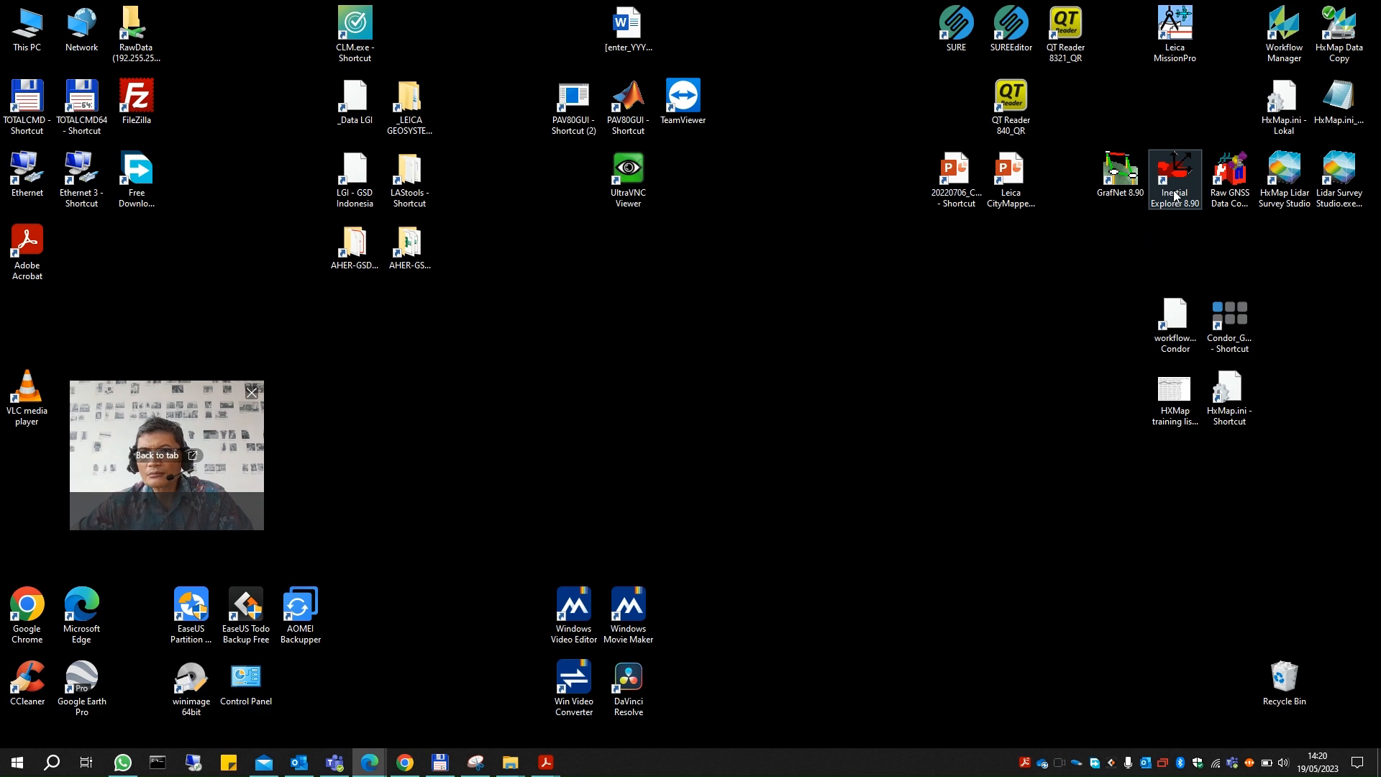
# Launch Inertial Explorer 8.90 and activate the offered software and TerraStar NRT licenses.
pyautogui.doubleClick(1177, 180)
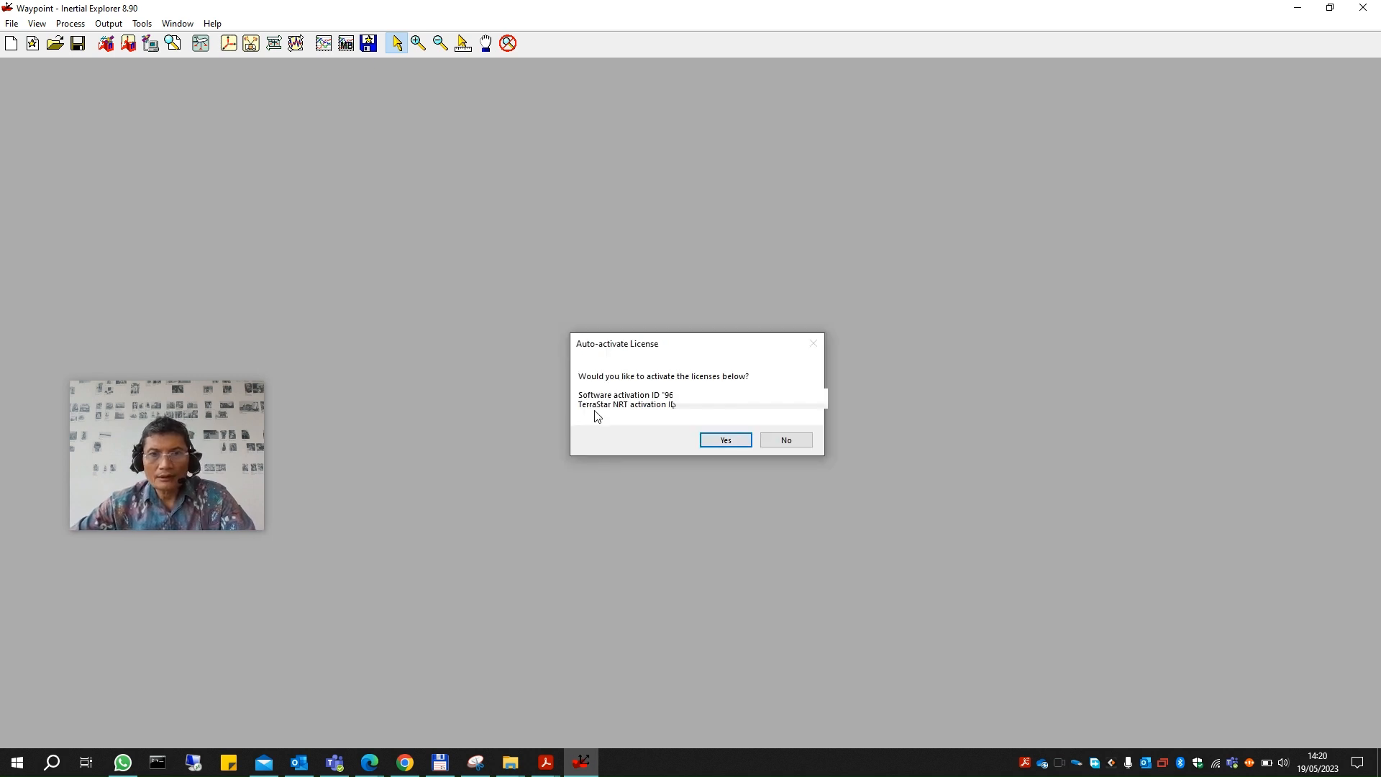
pyautogui.click(727, 441)
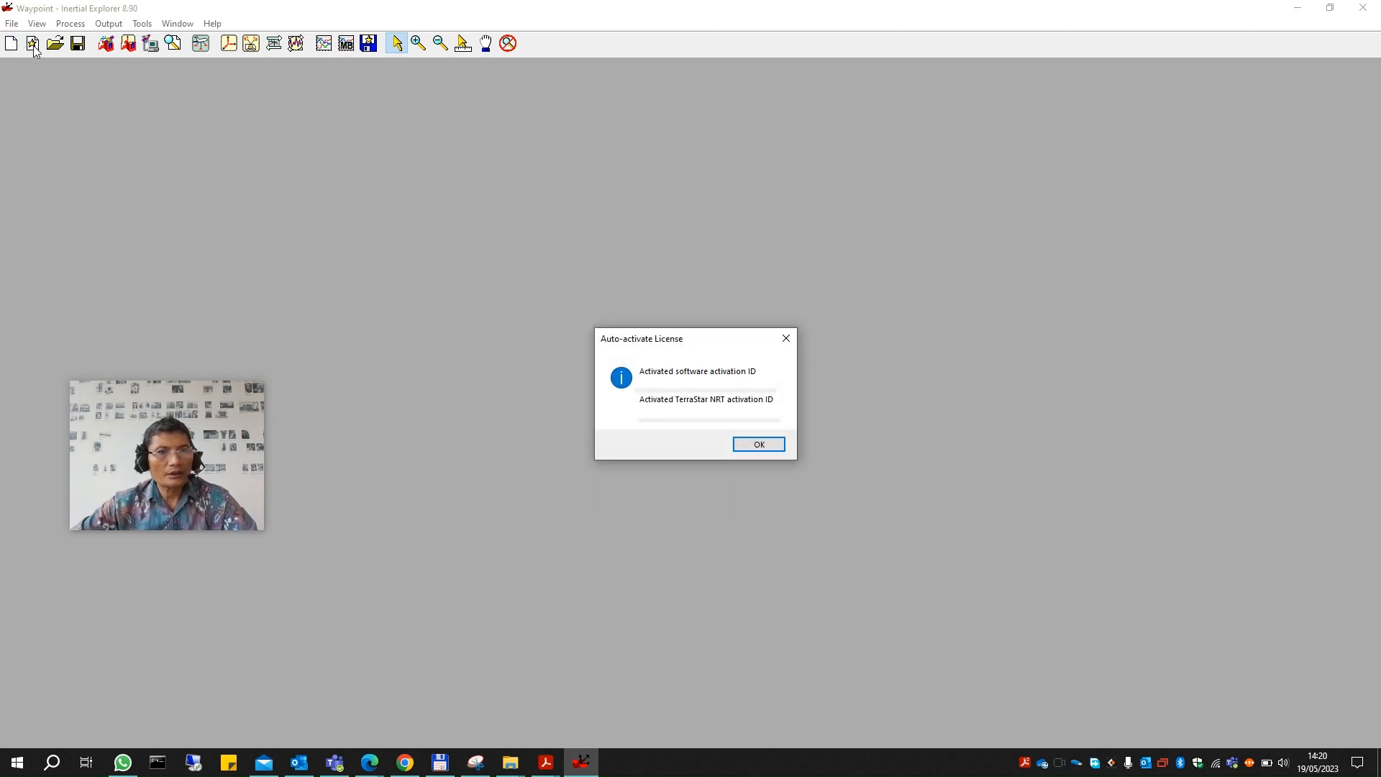
pyautogui.click(768, 449)
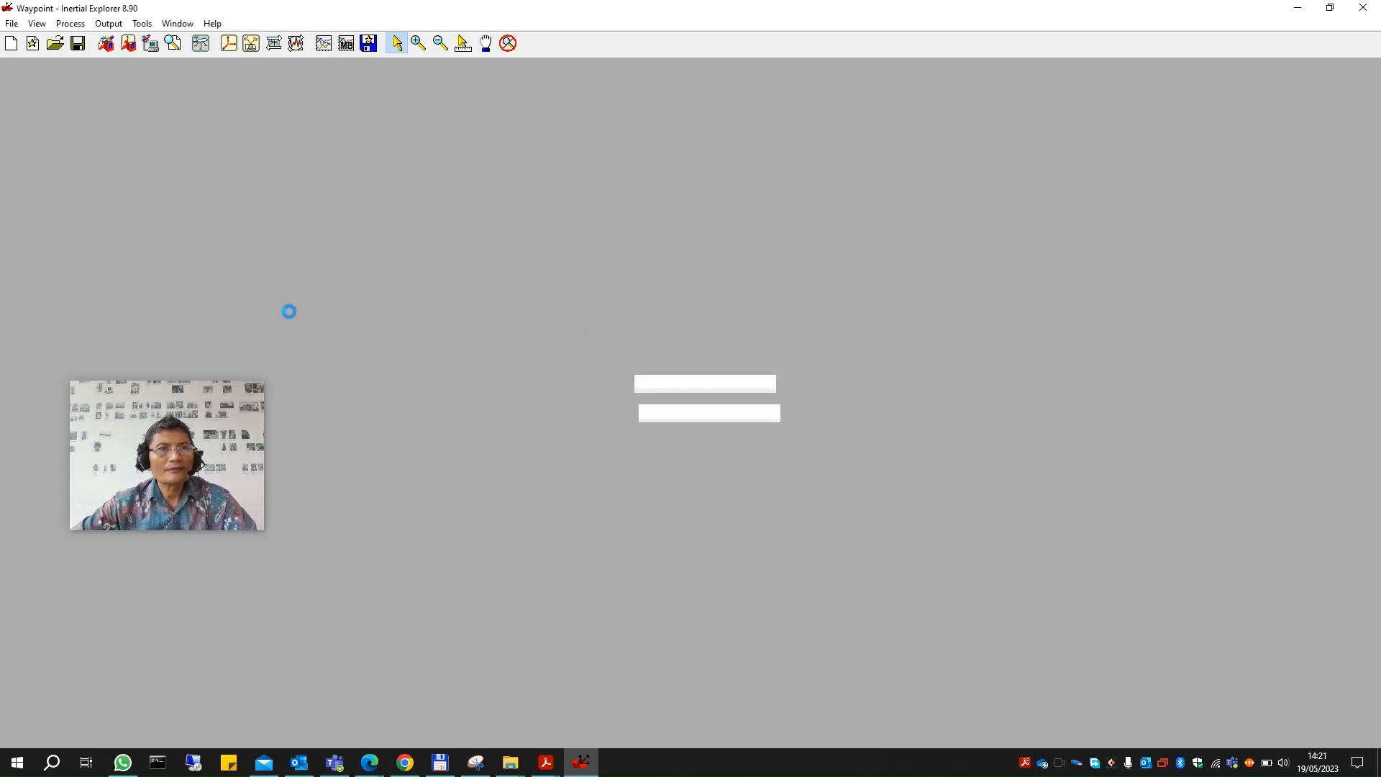
# Start a new project with the Project Wizard and choose C:\Temp\Project A as the project file's location.
pyautogui.click(32, 45)
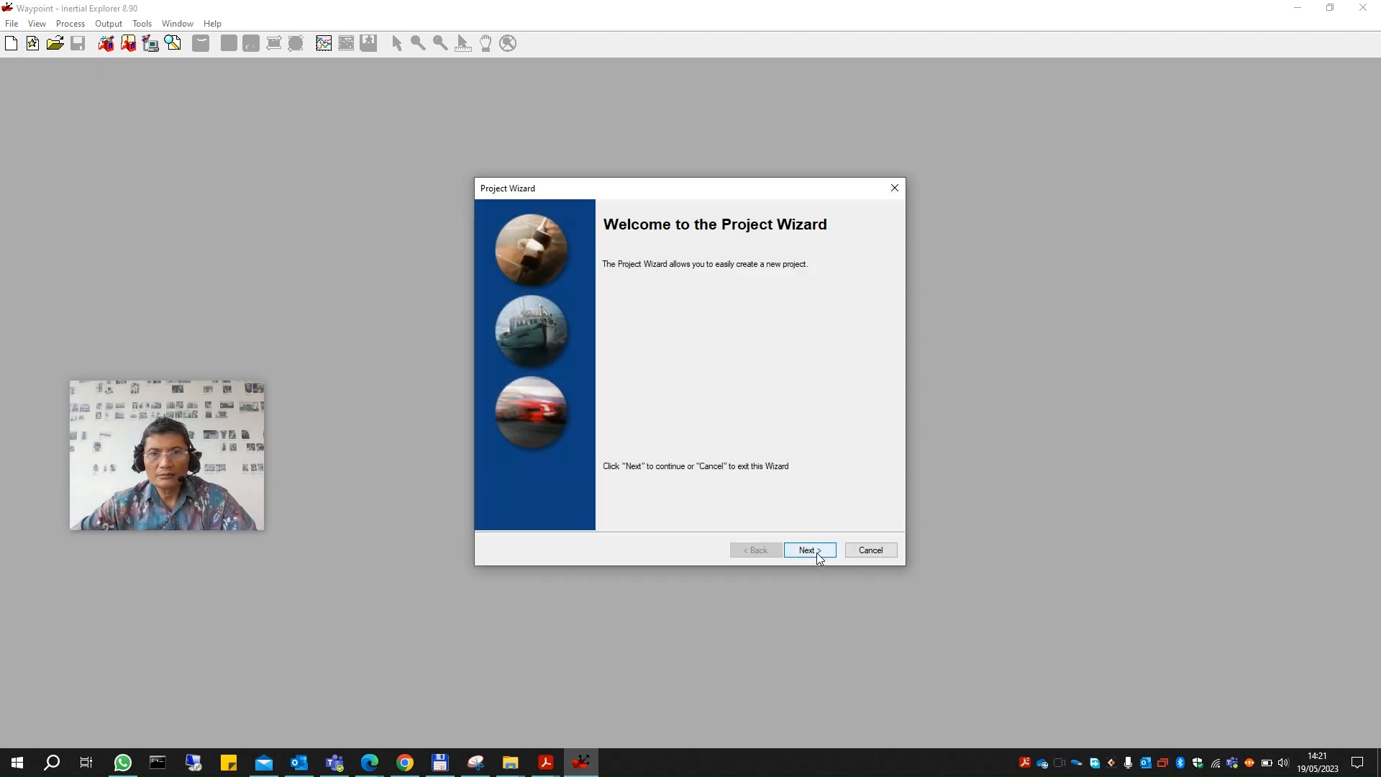
pyautogui.click(818, 556)
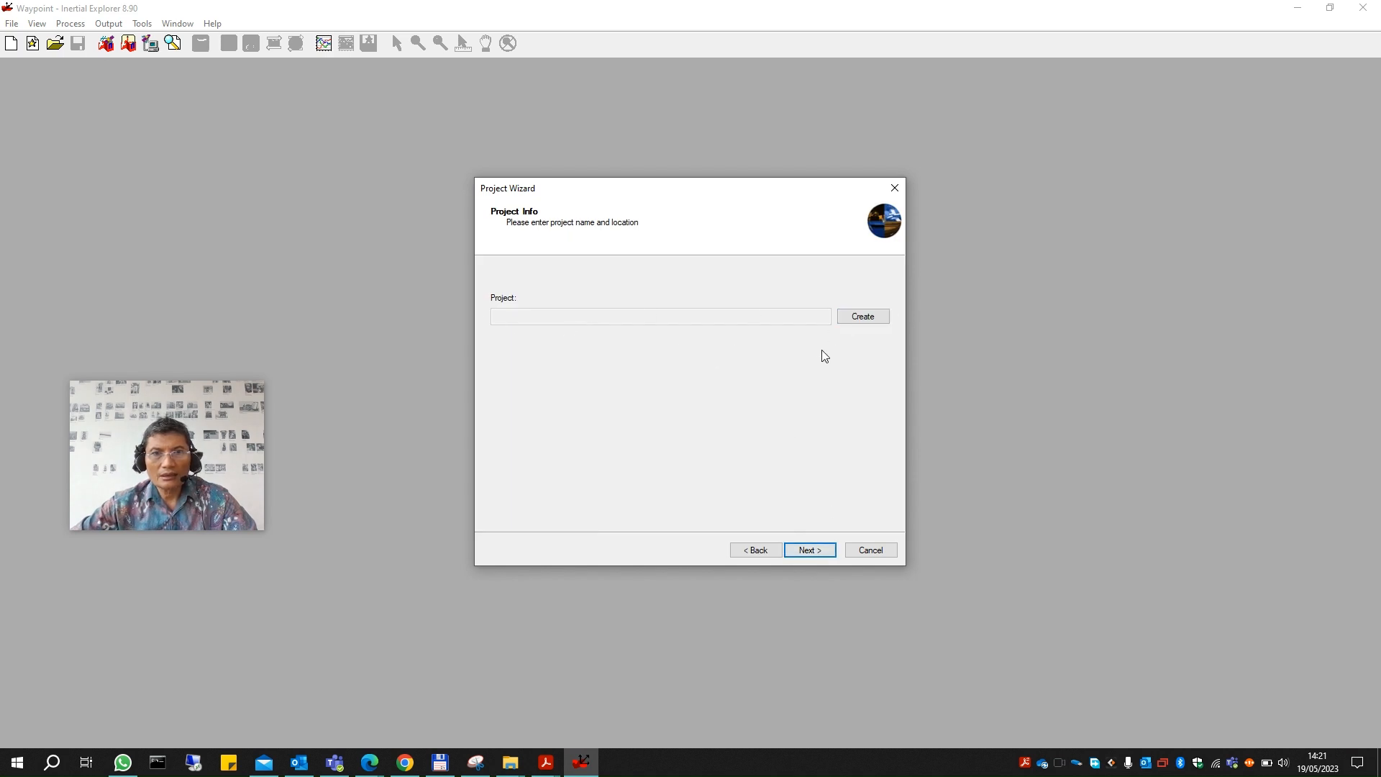
pyautogui.click(864, 317)
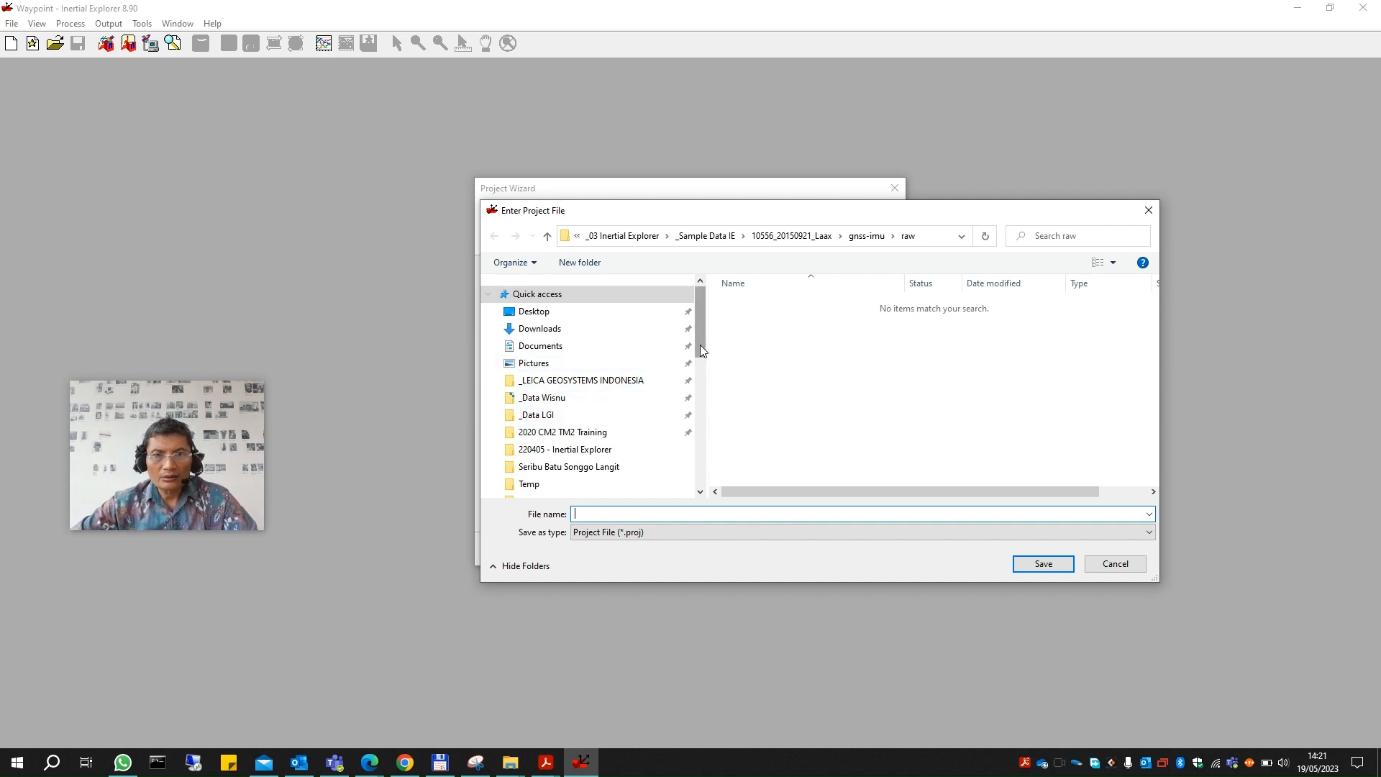
pyautogui.scroll(-1, 644, 394)
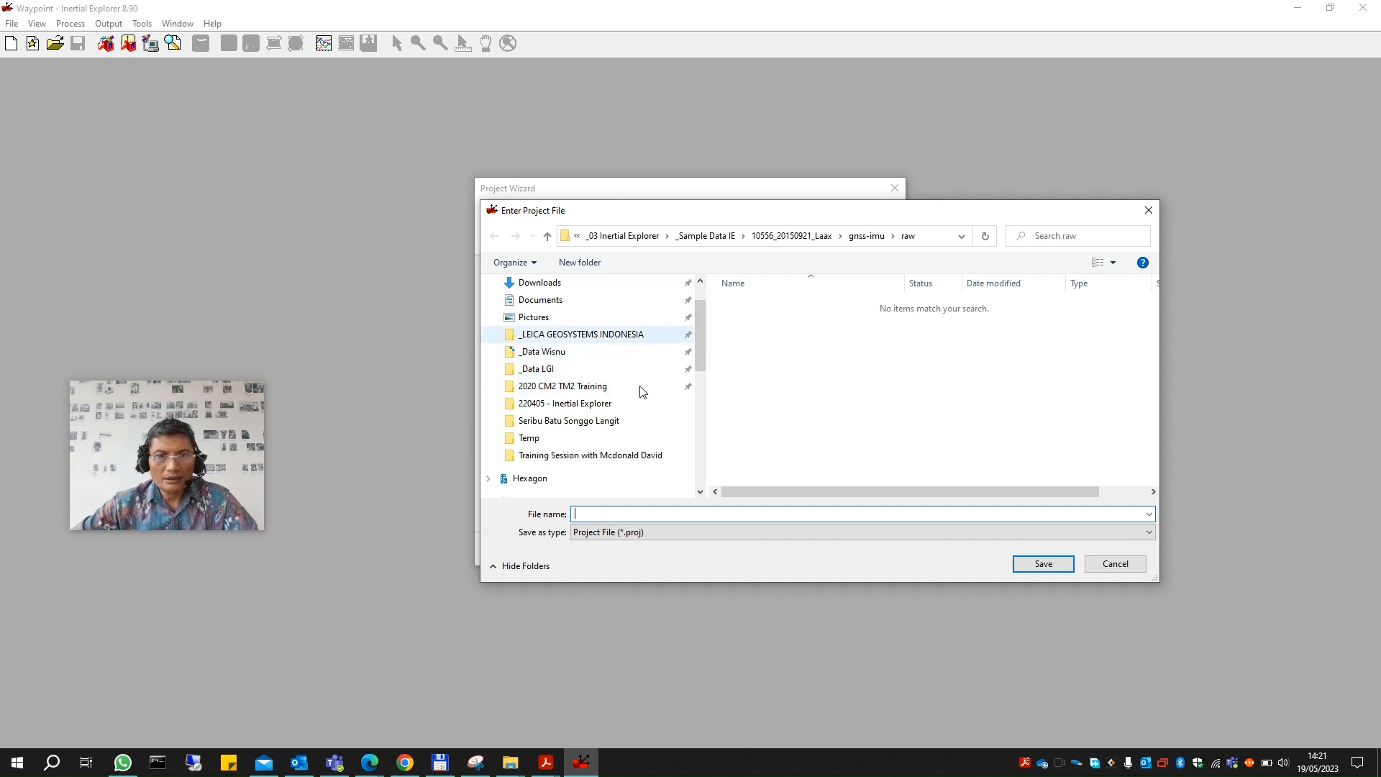
pyautogui.click(604, 438)
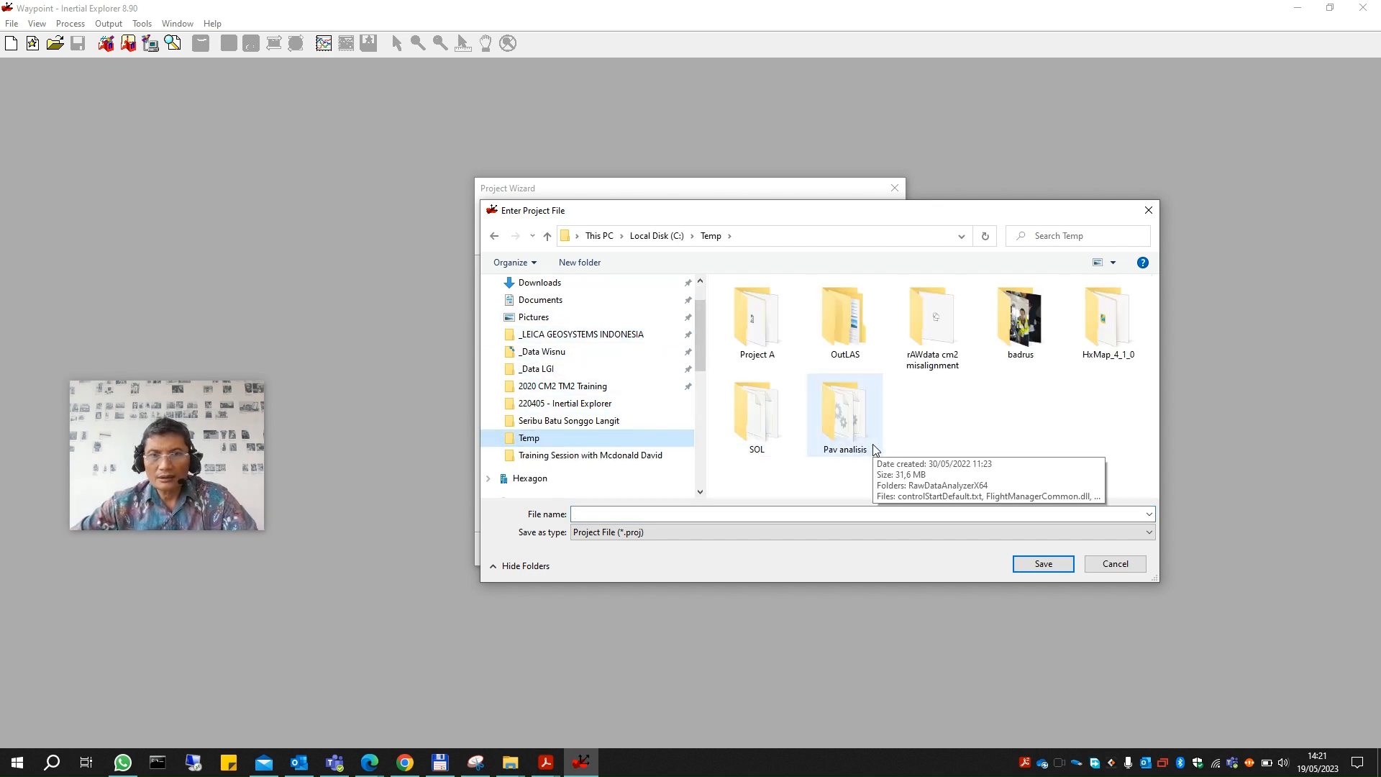
pyautogui.click(763, 338)
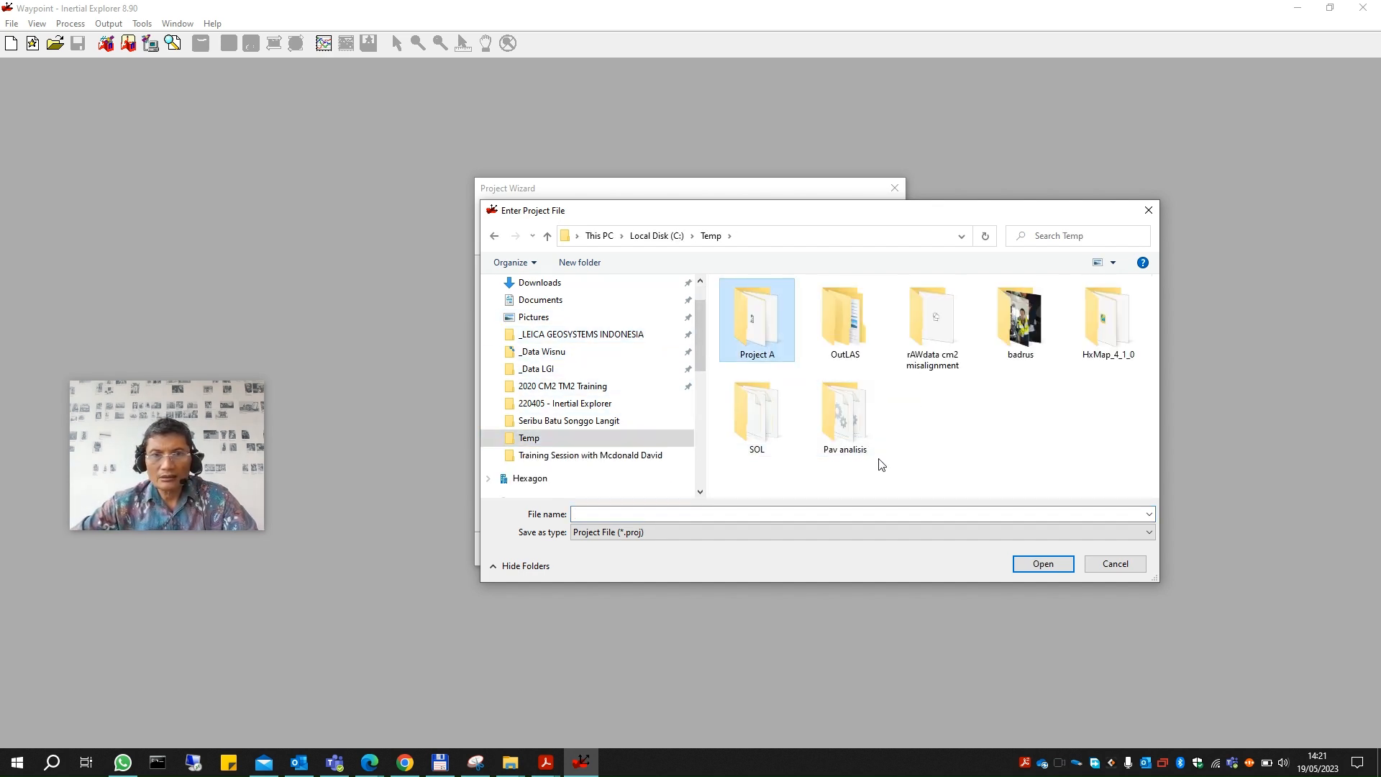
pyautogui.doubleClick(764, 340)
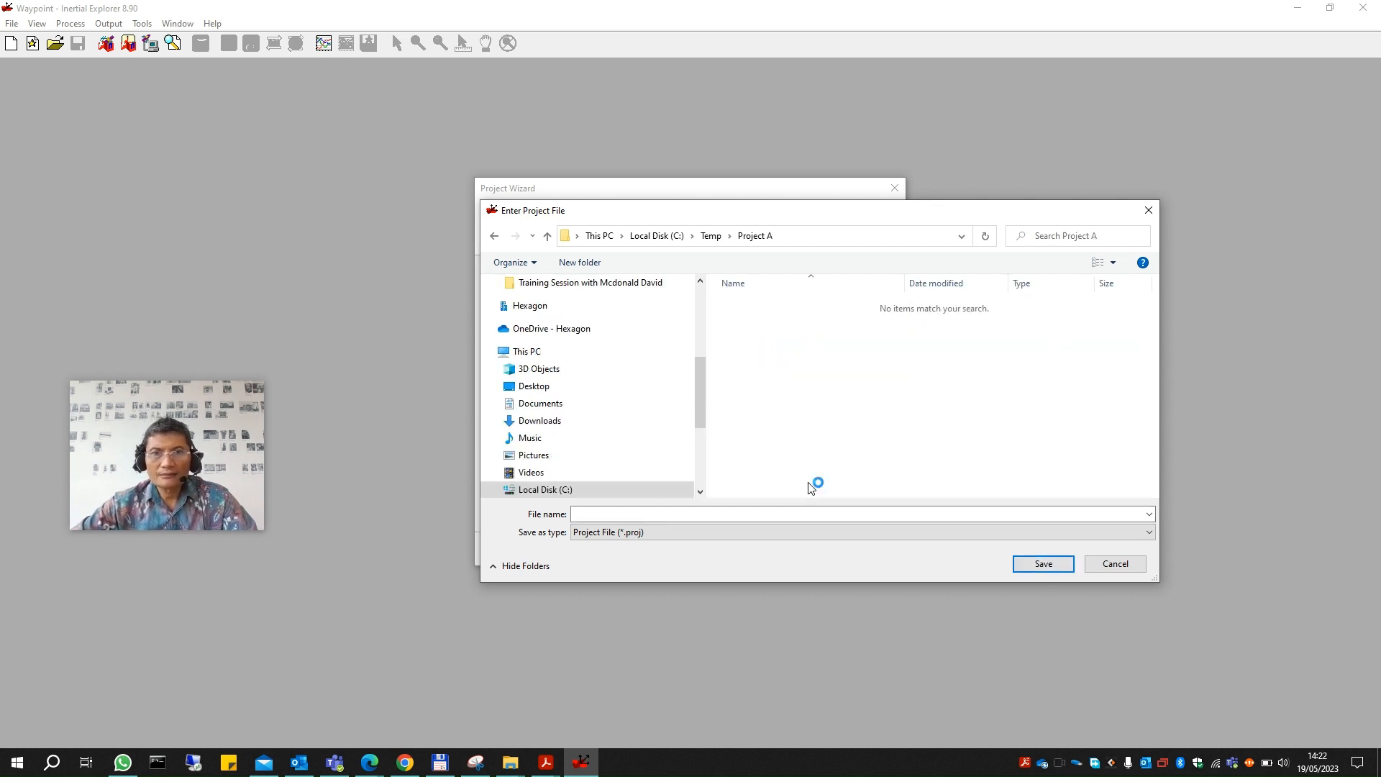
# Name the project file LatihanIE, save it, and continue to the rover data.
pyautogui.click(894, 515)
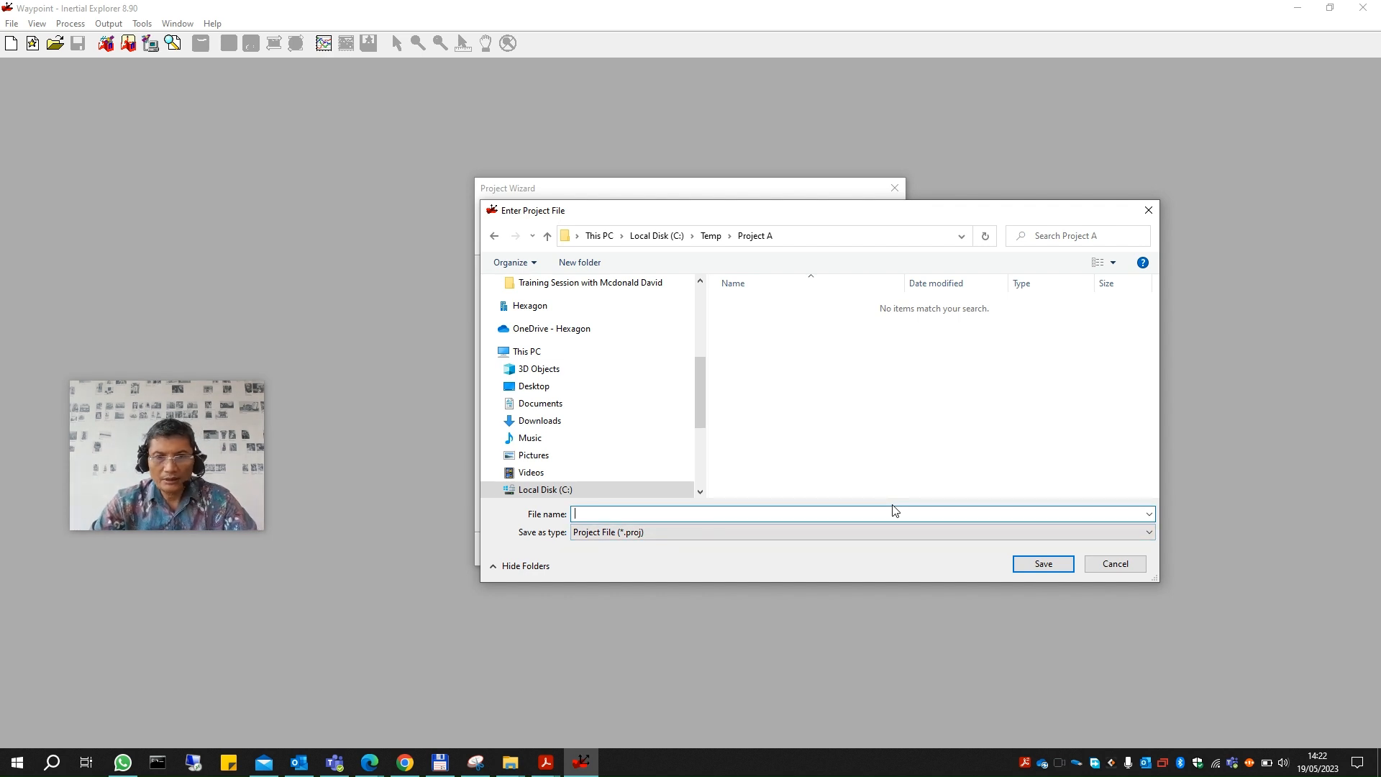
pyautogui.write('IAT')
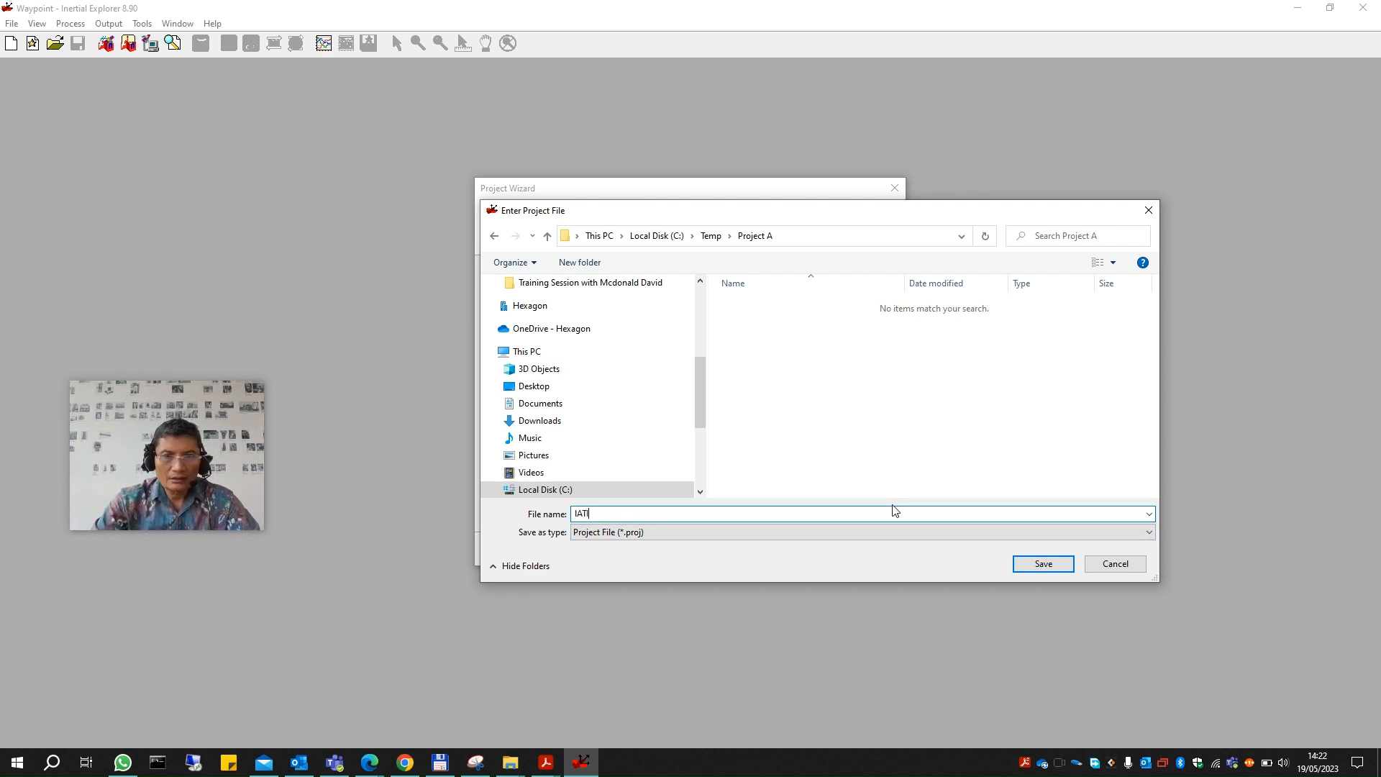
pyautogui.press('BackSpace')
pyautogui.press('BackSpace')
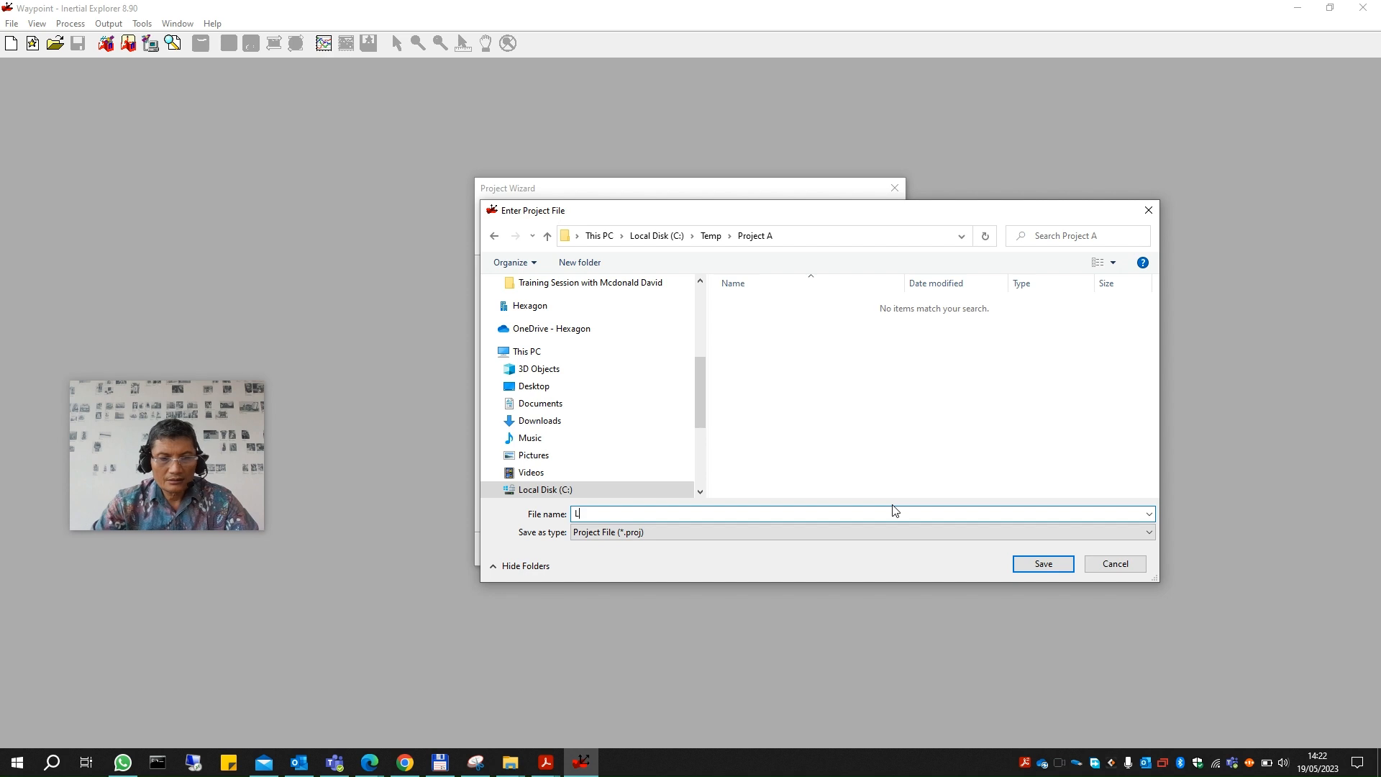
pyautogui.write('LatihanIE')
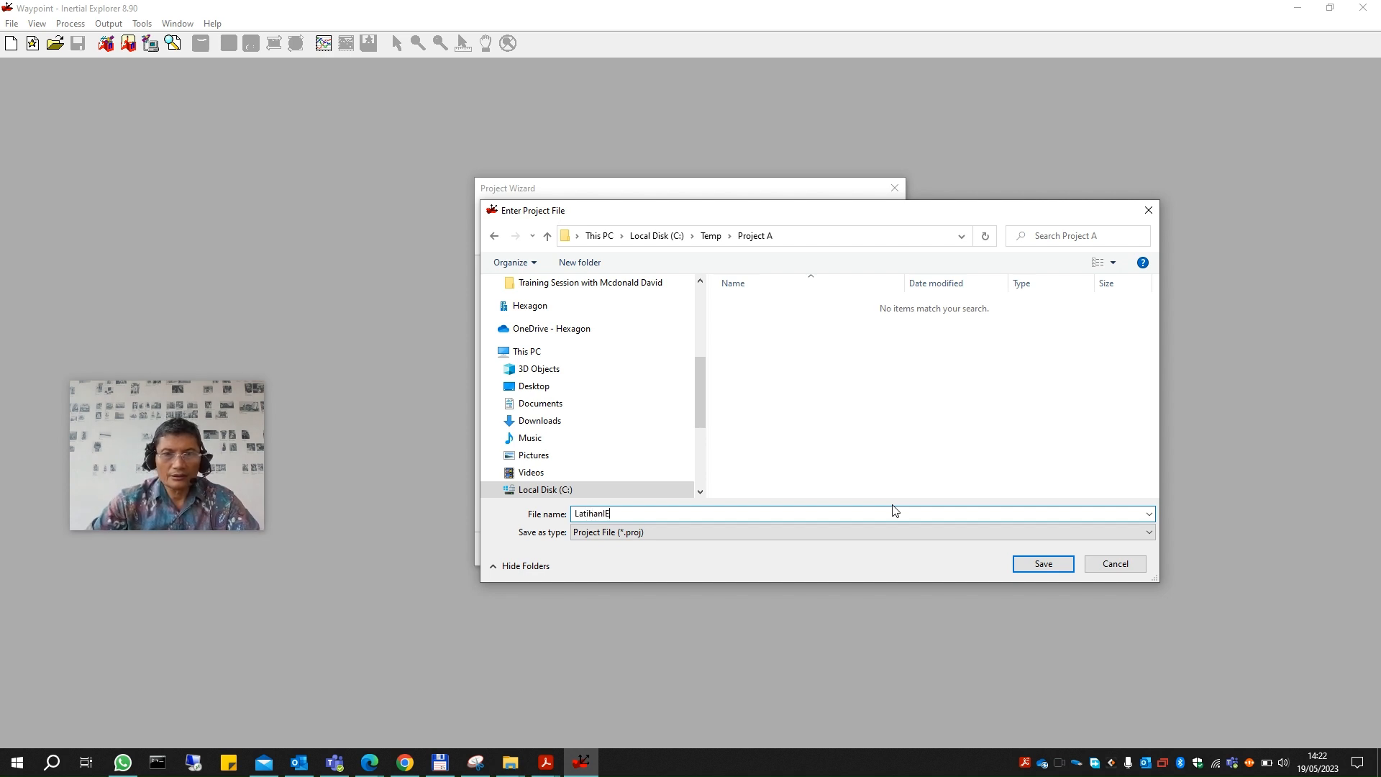
pyautogui.click(1063, 568)
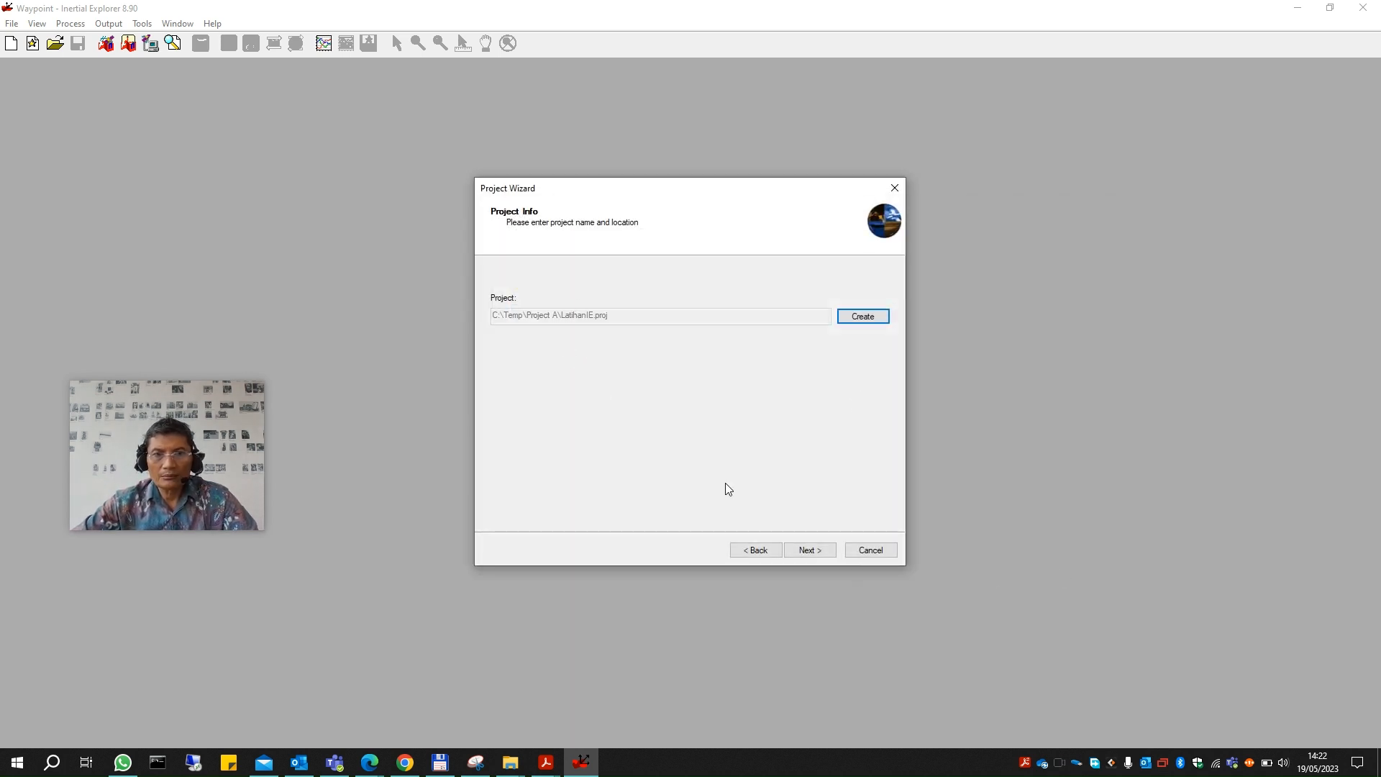
pyautogui.click(814, 556)
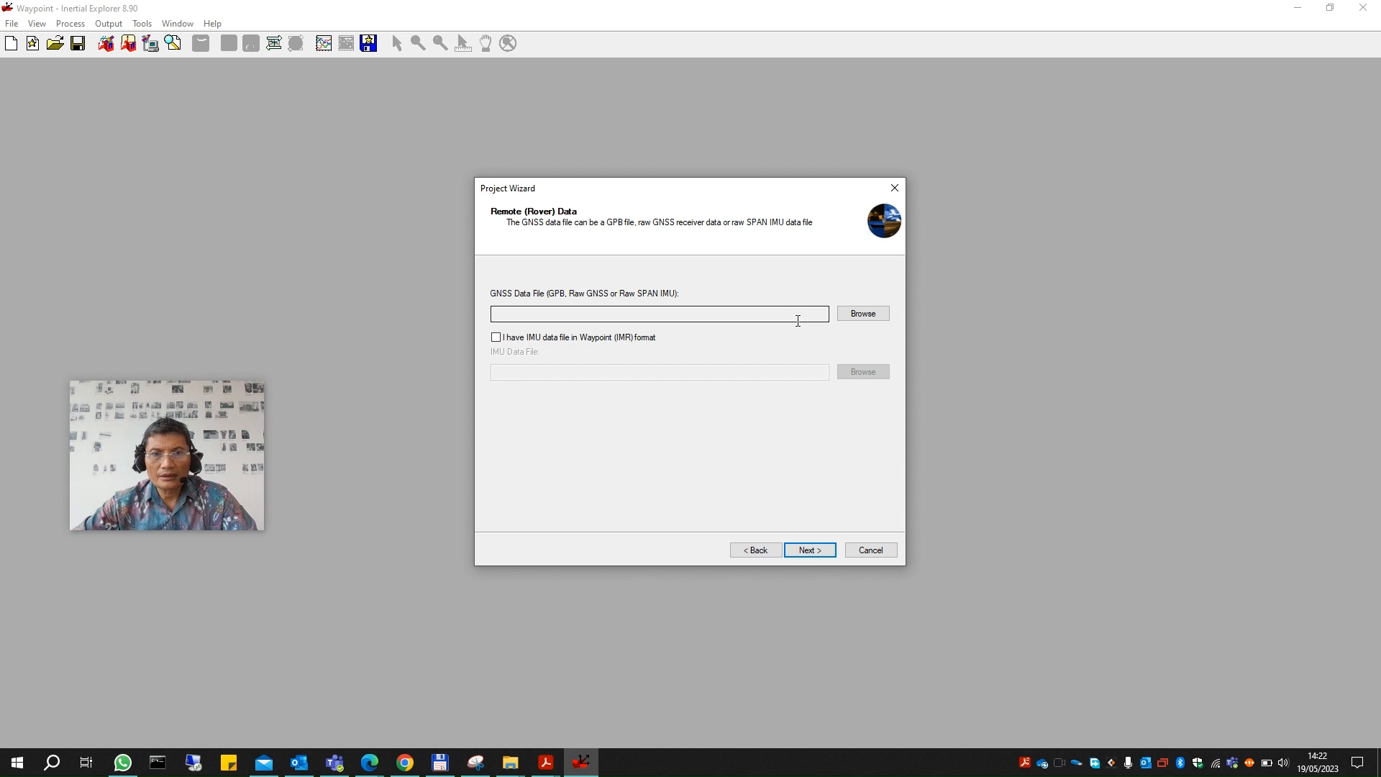
# Load GnssImu.dat from the gnss-imu raw folder as the rover's GNSS data file.
pyautogui.click(877, 317)
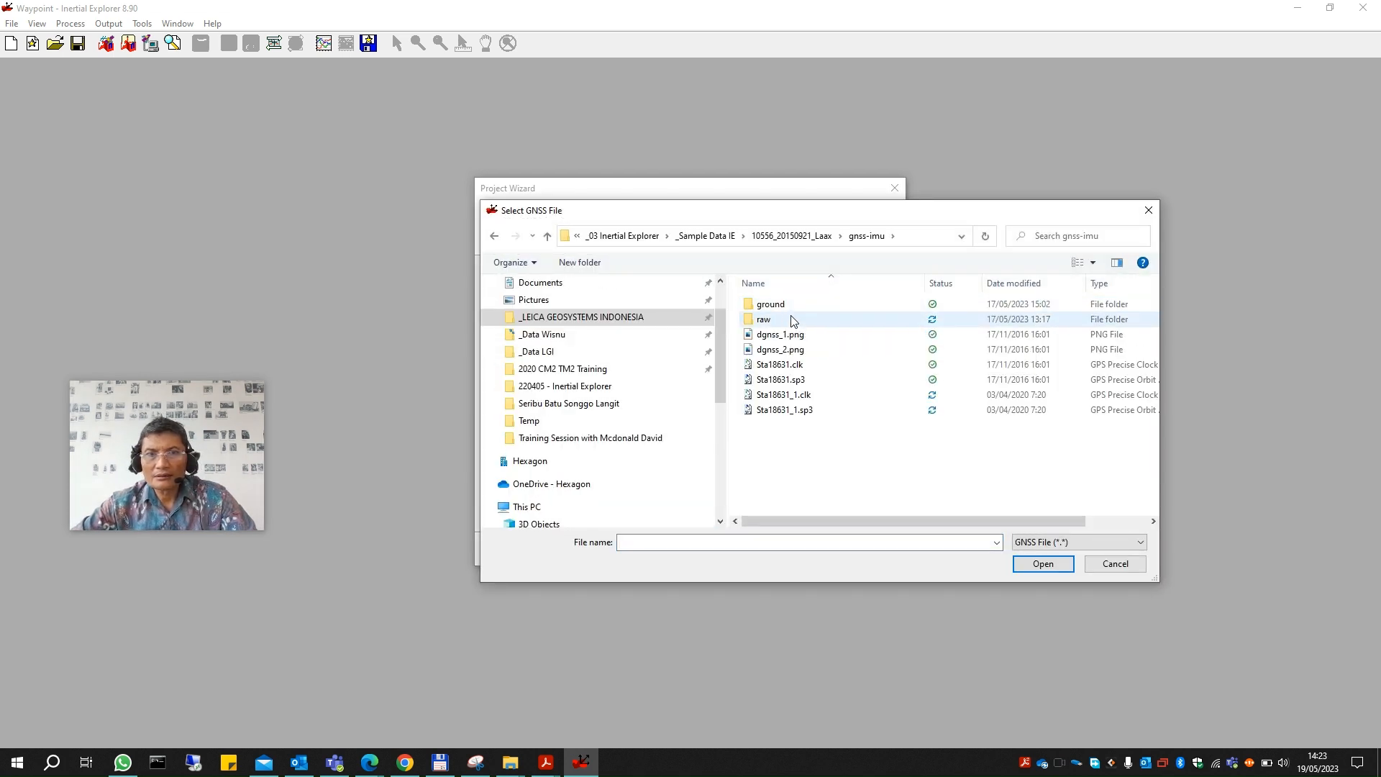
pyautogui.doubleClick(827, 319)
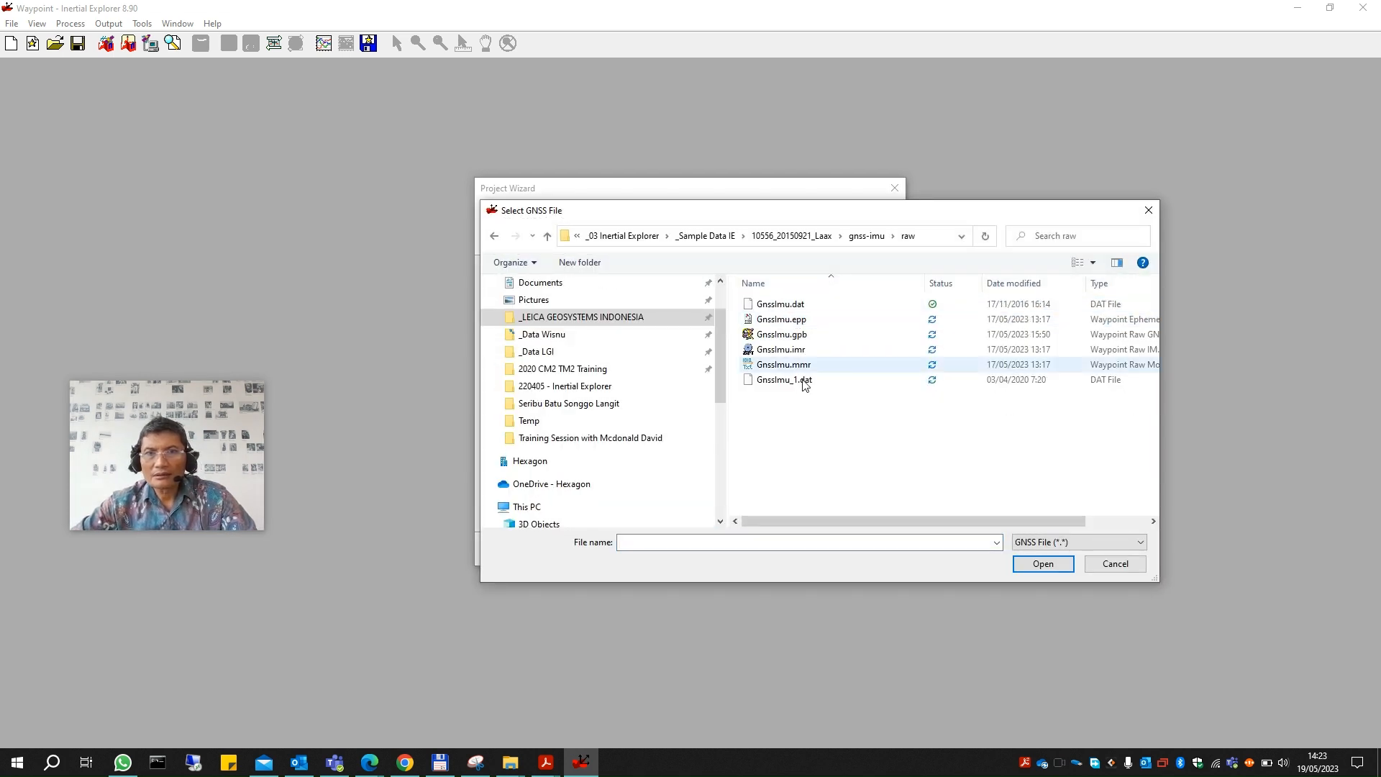
pyautogui.click(799, 308)
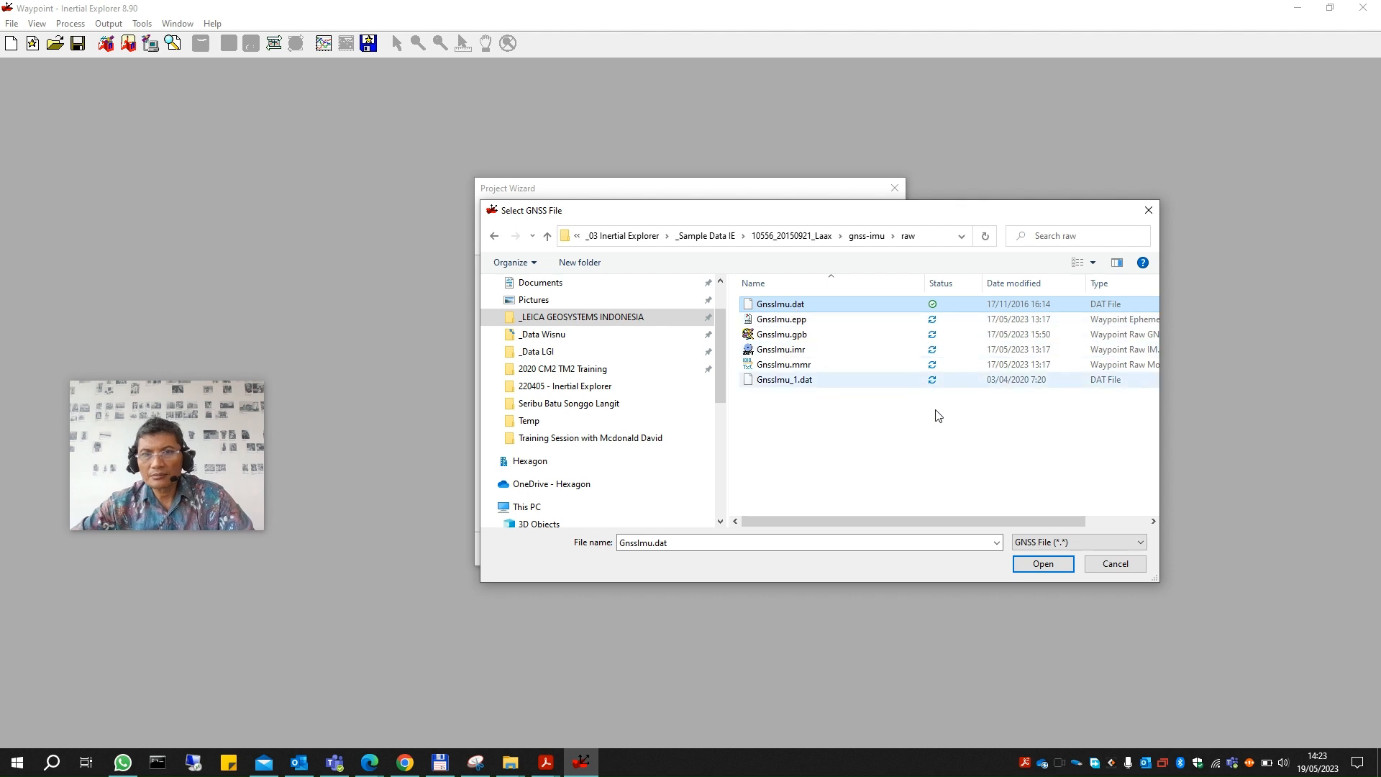
pyautogui.click(1051, 573)
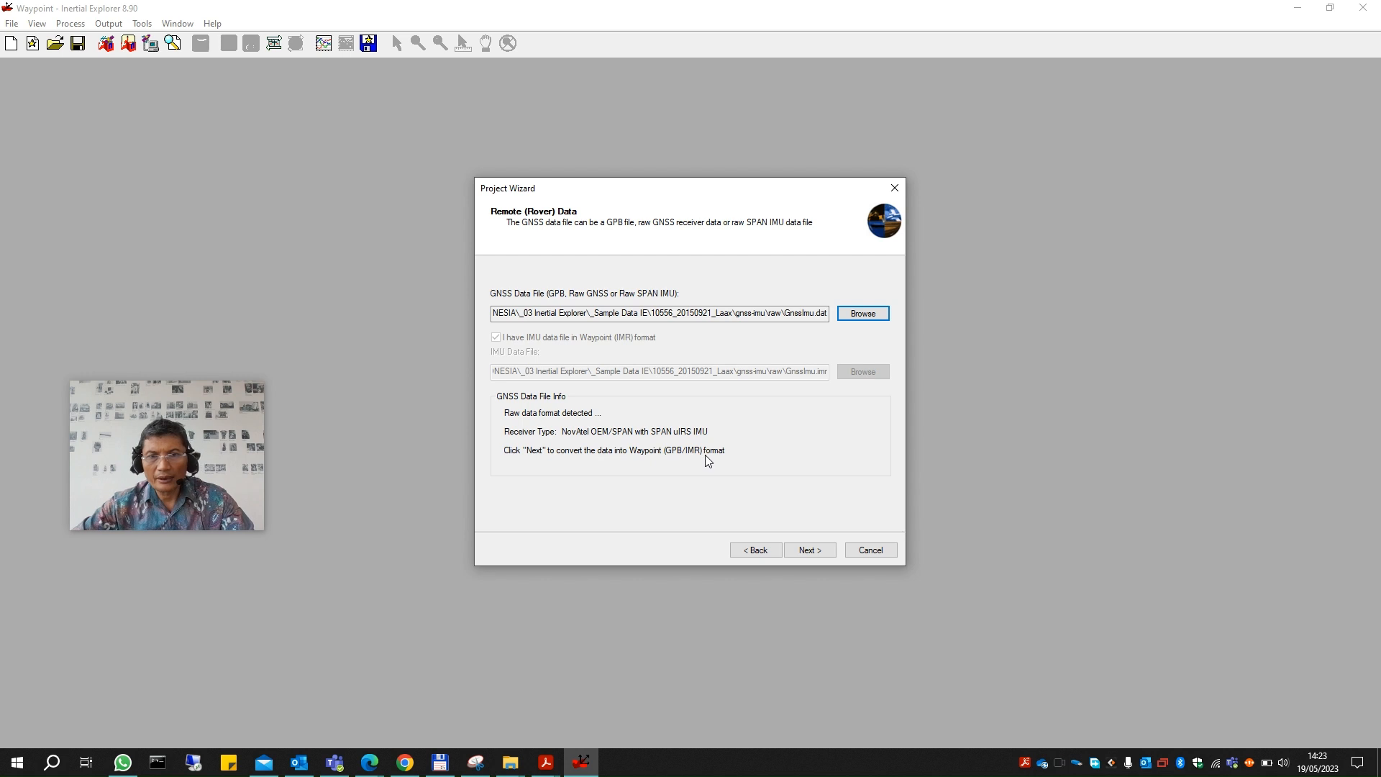
# Convert the rover data to Waypoint format, overwriting the existing GPB file, and add the detected MMR file to the project.
pyautogui.click(818, 552)
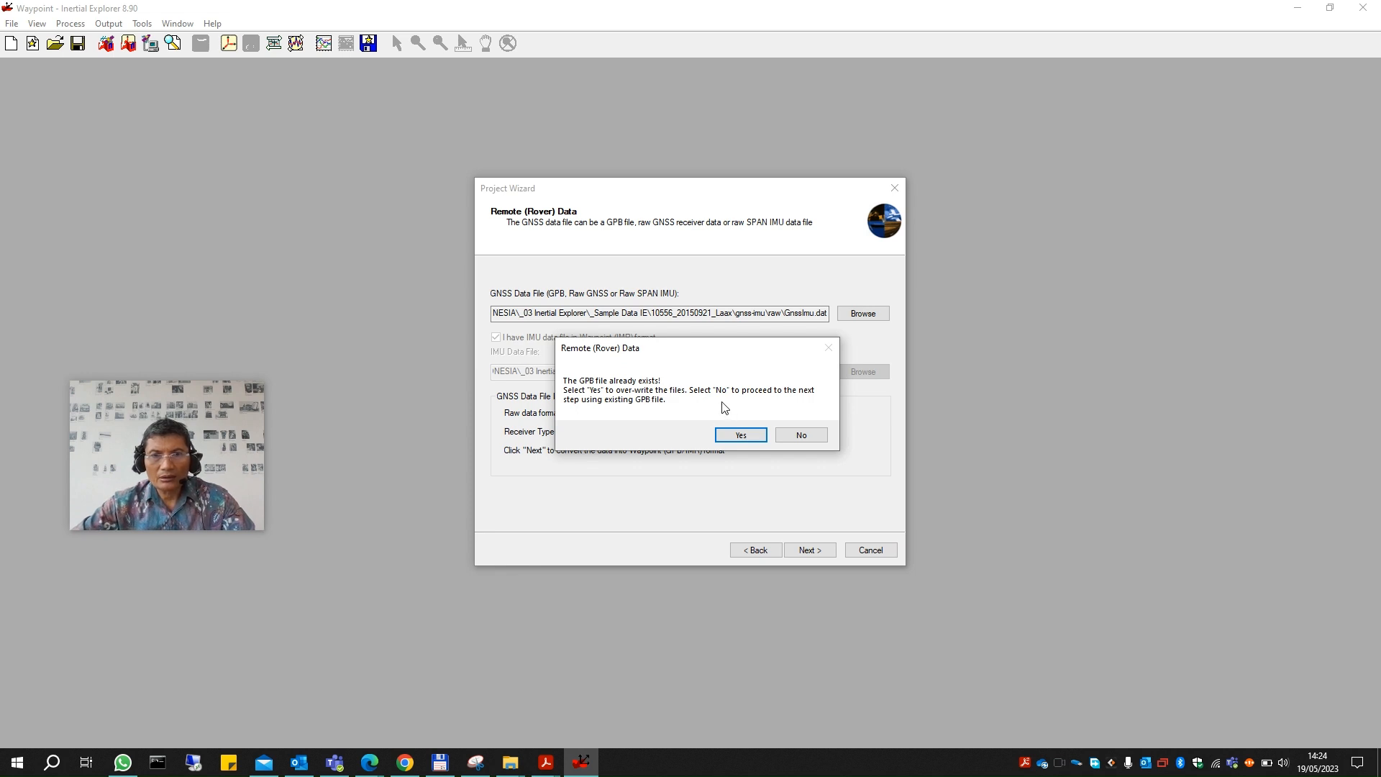
pyautogui.click(741, 434)
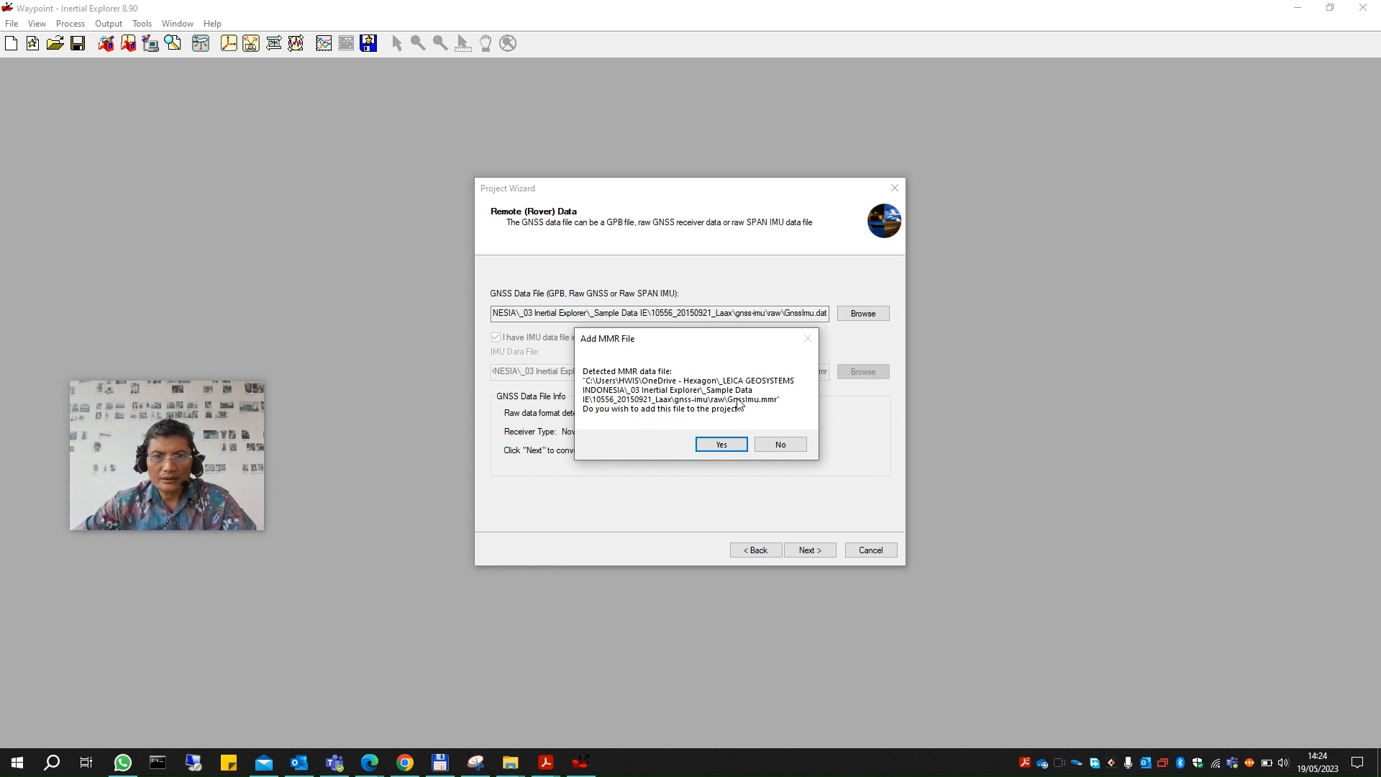
pyautogui.click(722, 445)
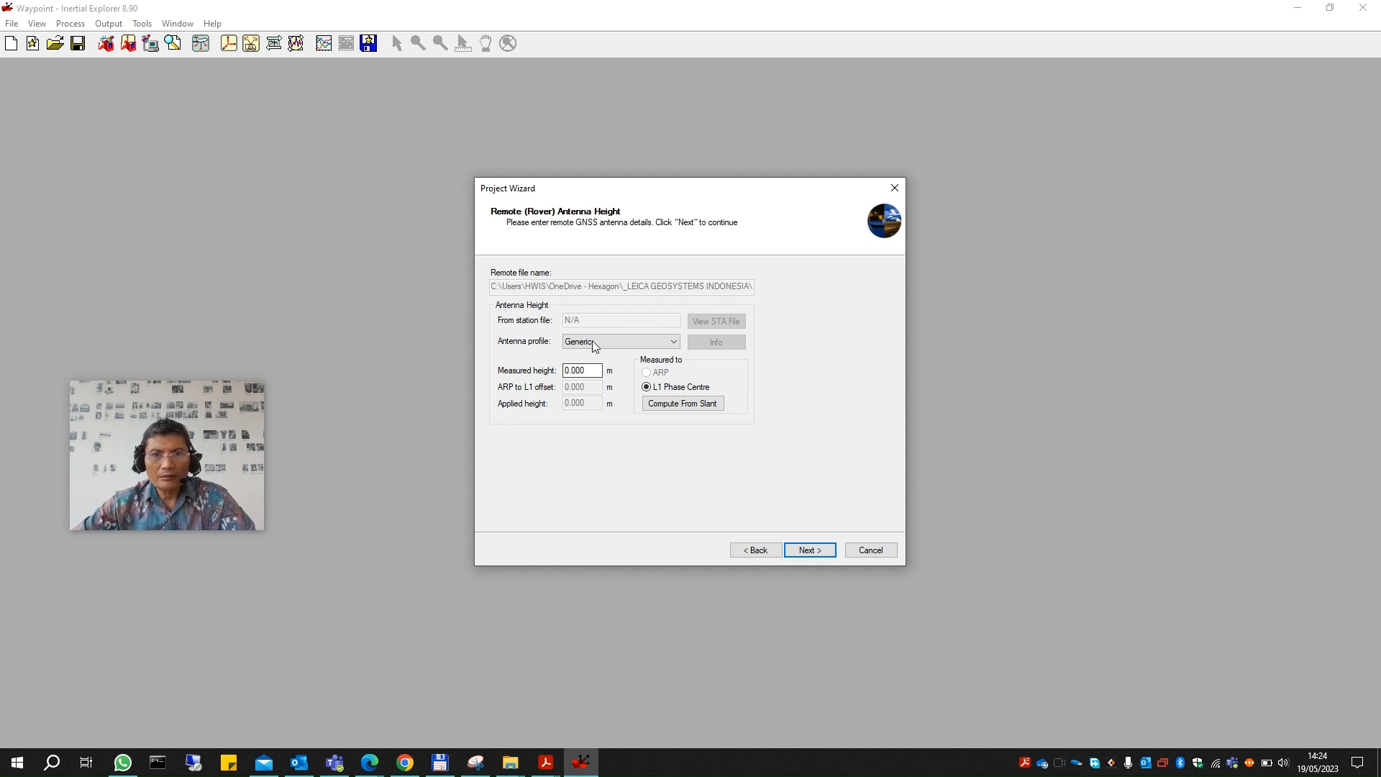
# Set the rover's antenna profile to ACCG5ANT_42AT1, keeping the height measured to the L1 Phase Centre, and continue.
pyautogui.click(674, 342)
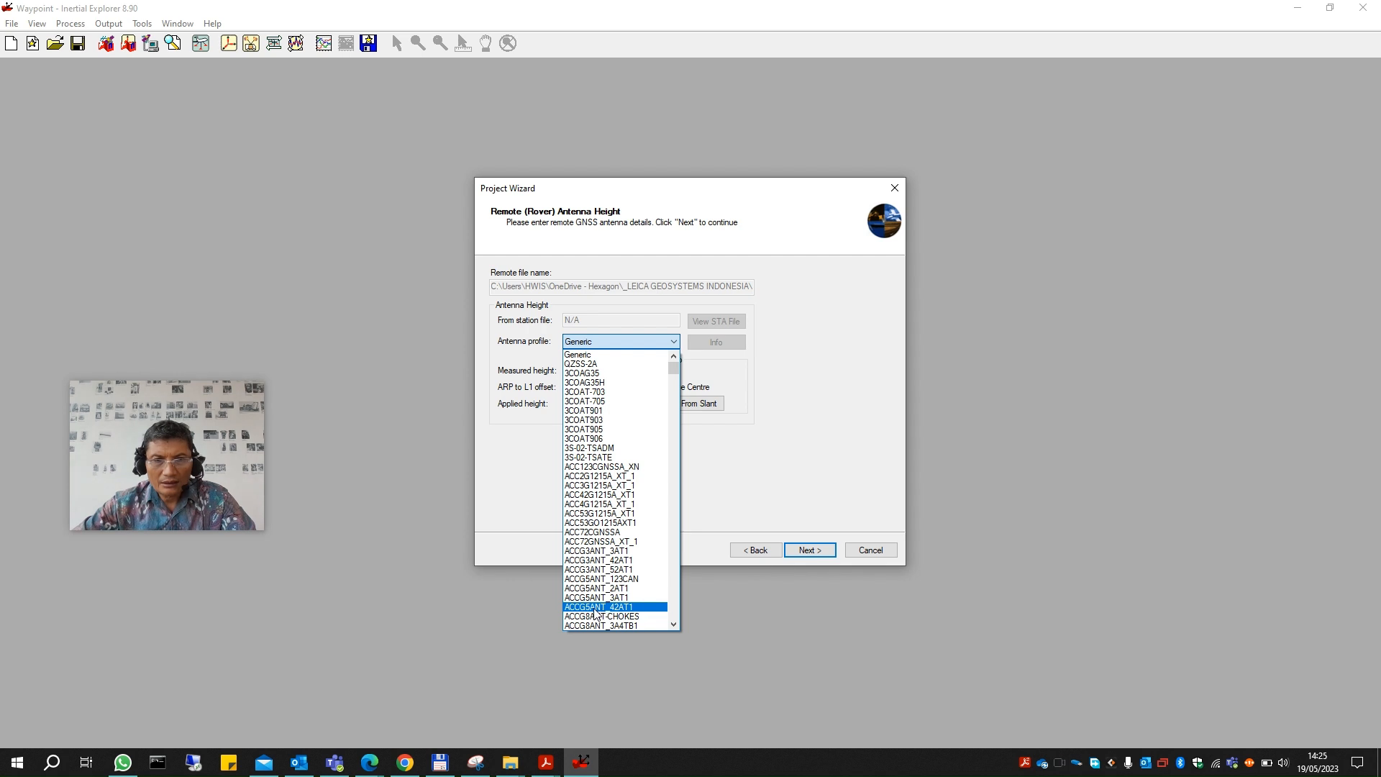
pyautogui.click(643, 609)
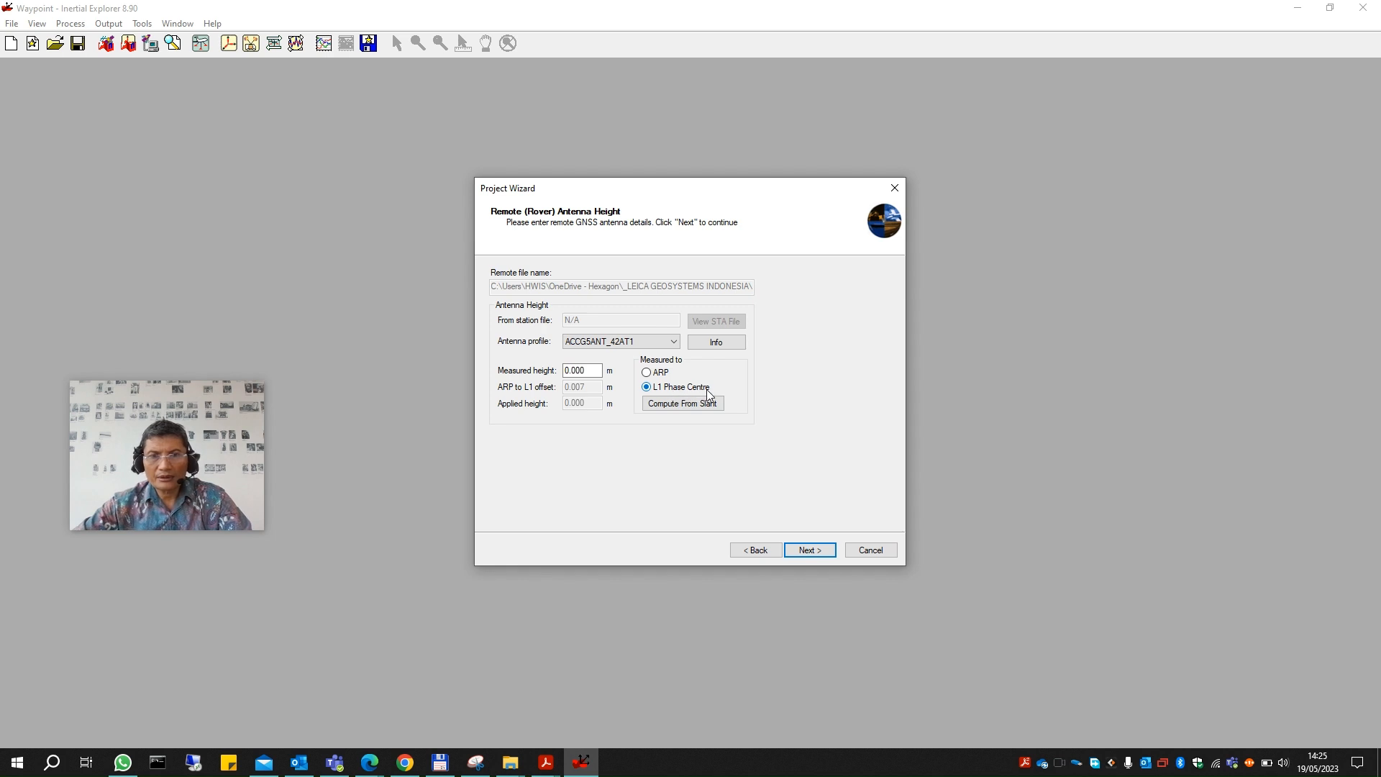
pyautogui.click(827, 556)
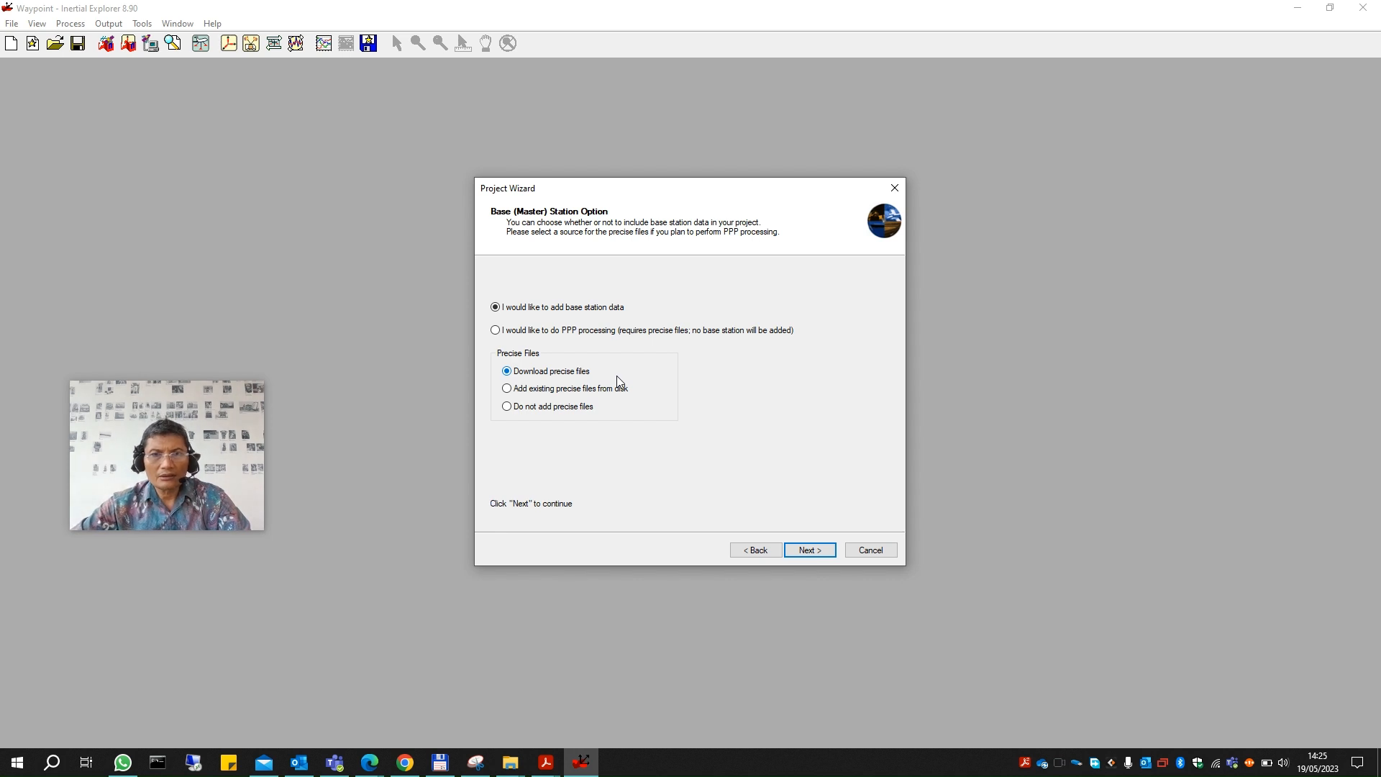
# Accept adding base station data with downloaded precise files, and choose to add the base station from a file.
pyautogui.click(813, 550)
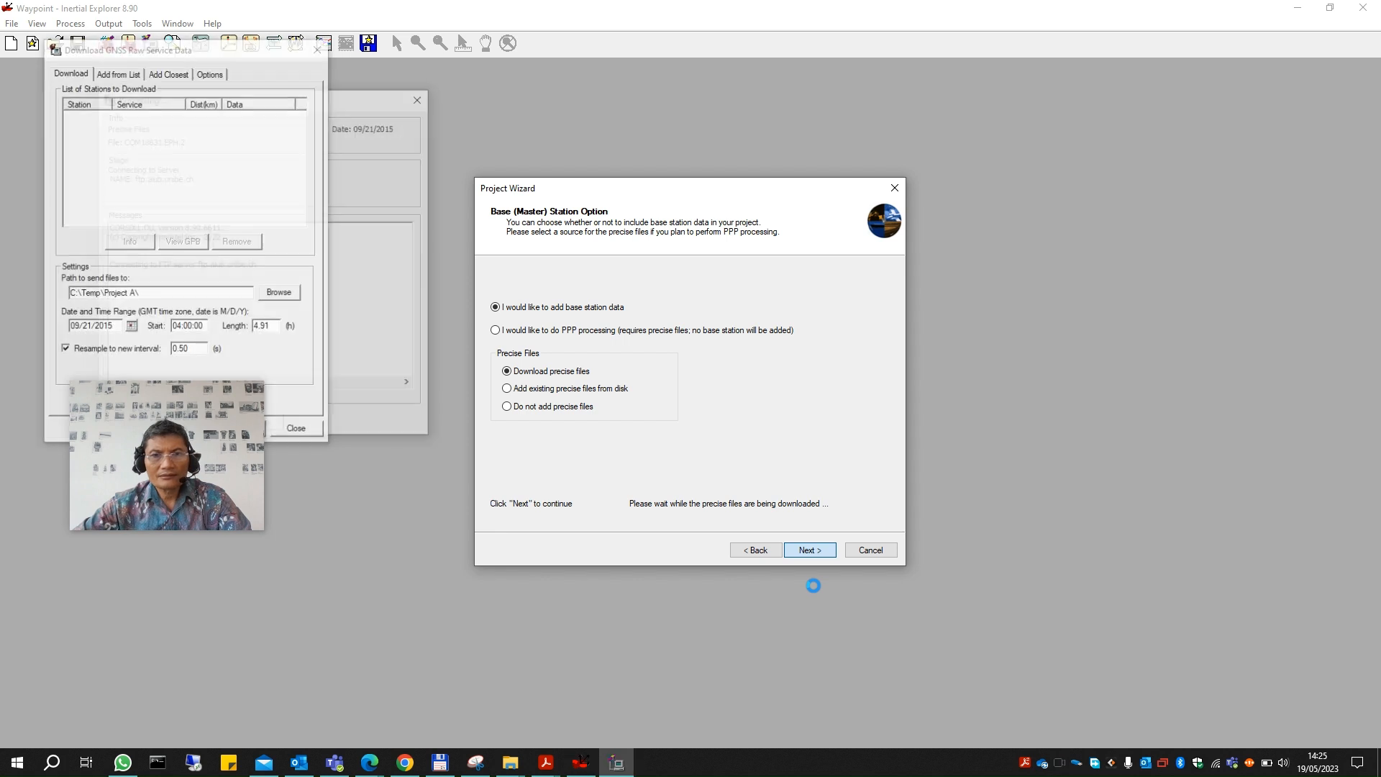
pyautogui.moveTo(230, 455); pyautogui.dragTo(164, 653)
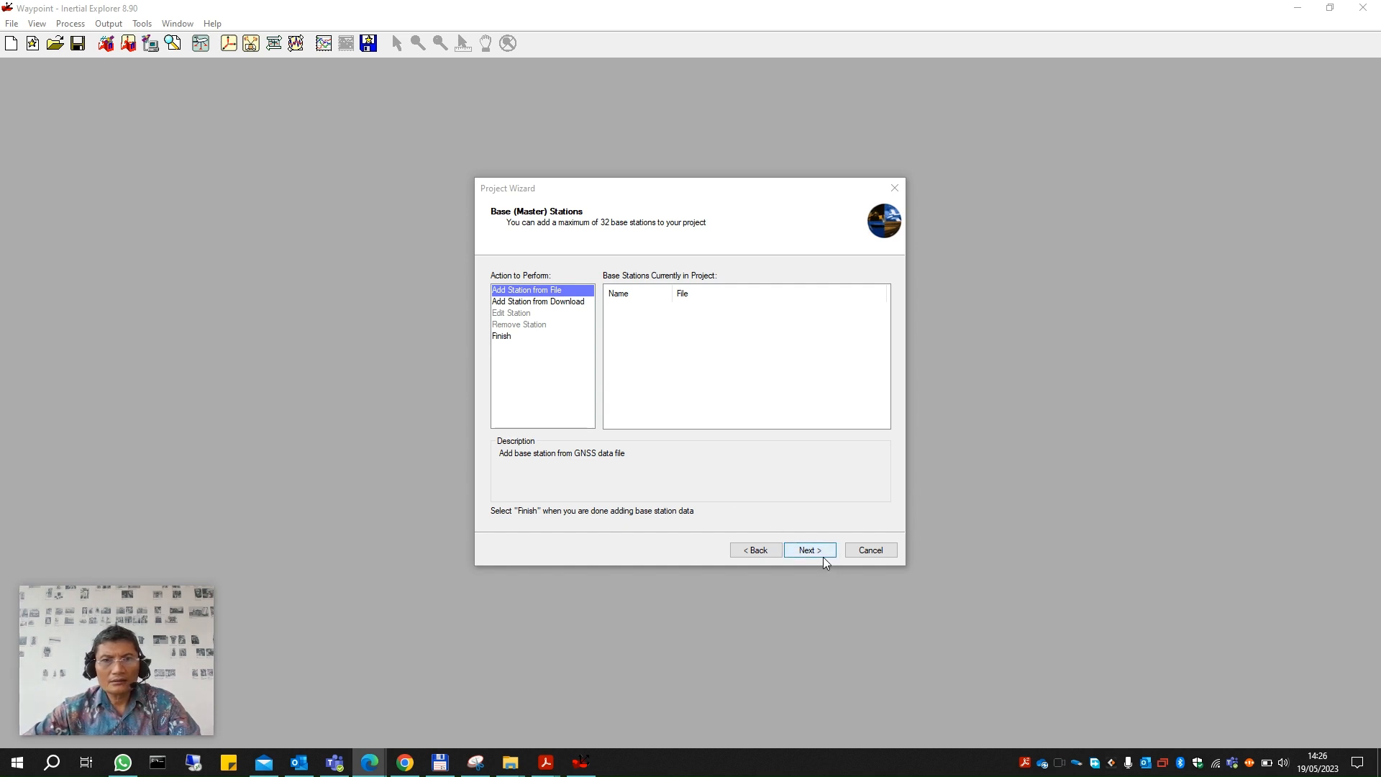
pyautogui.click(559, 293)
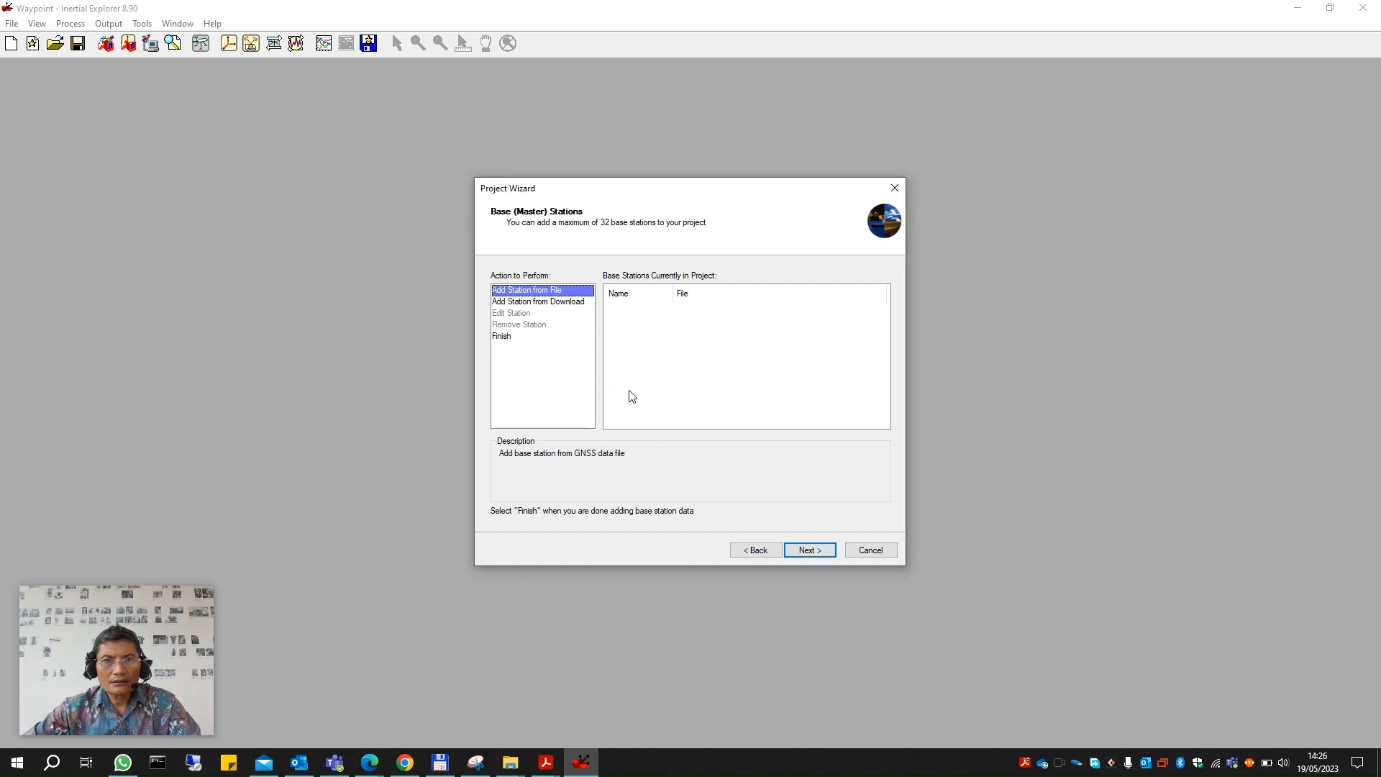
pyautogui.click(810, 550)
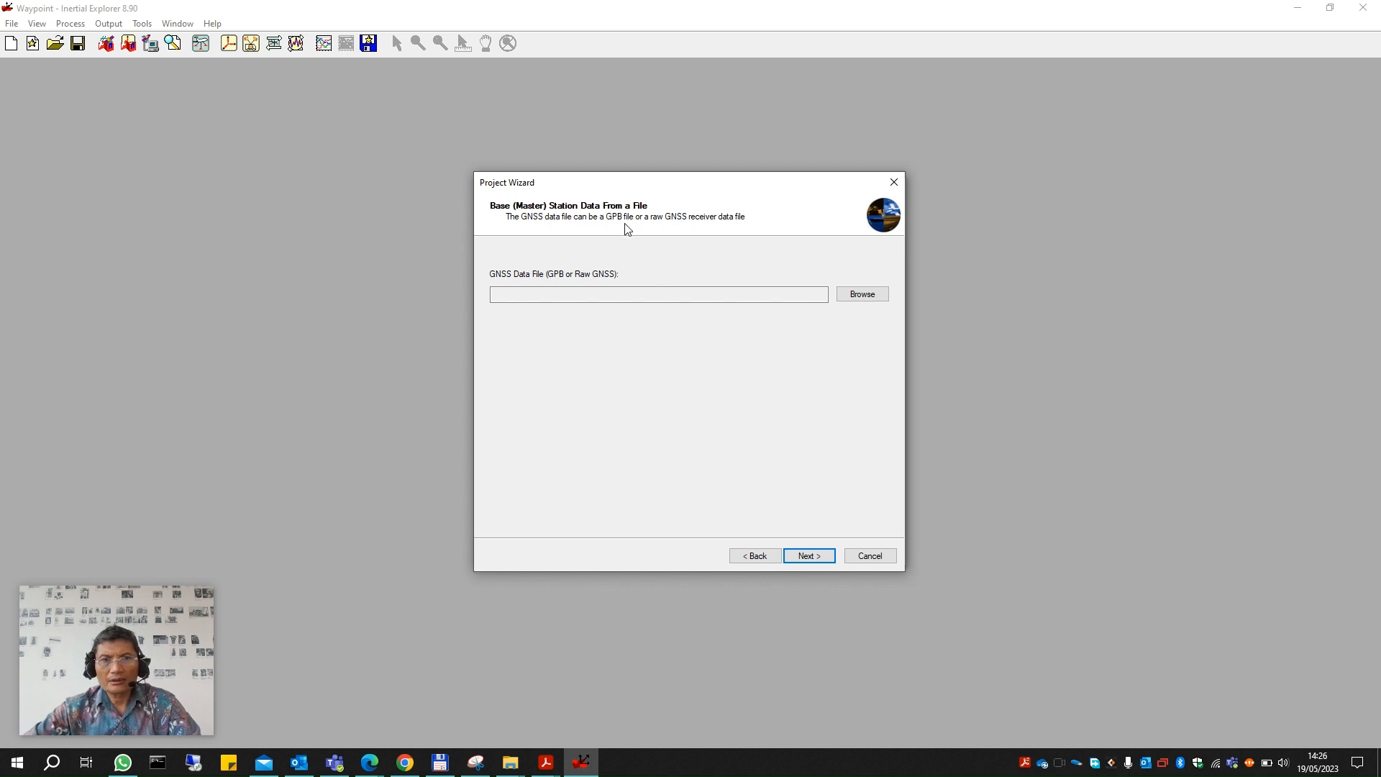
# Load FALE264I.15o from the gnss-imu ground folder as the base station's GNSS data file.
pyautogui.click(855, 299)
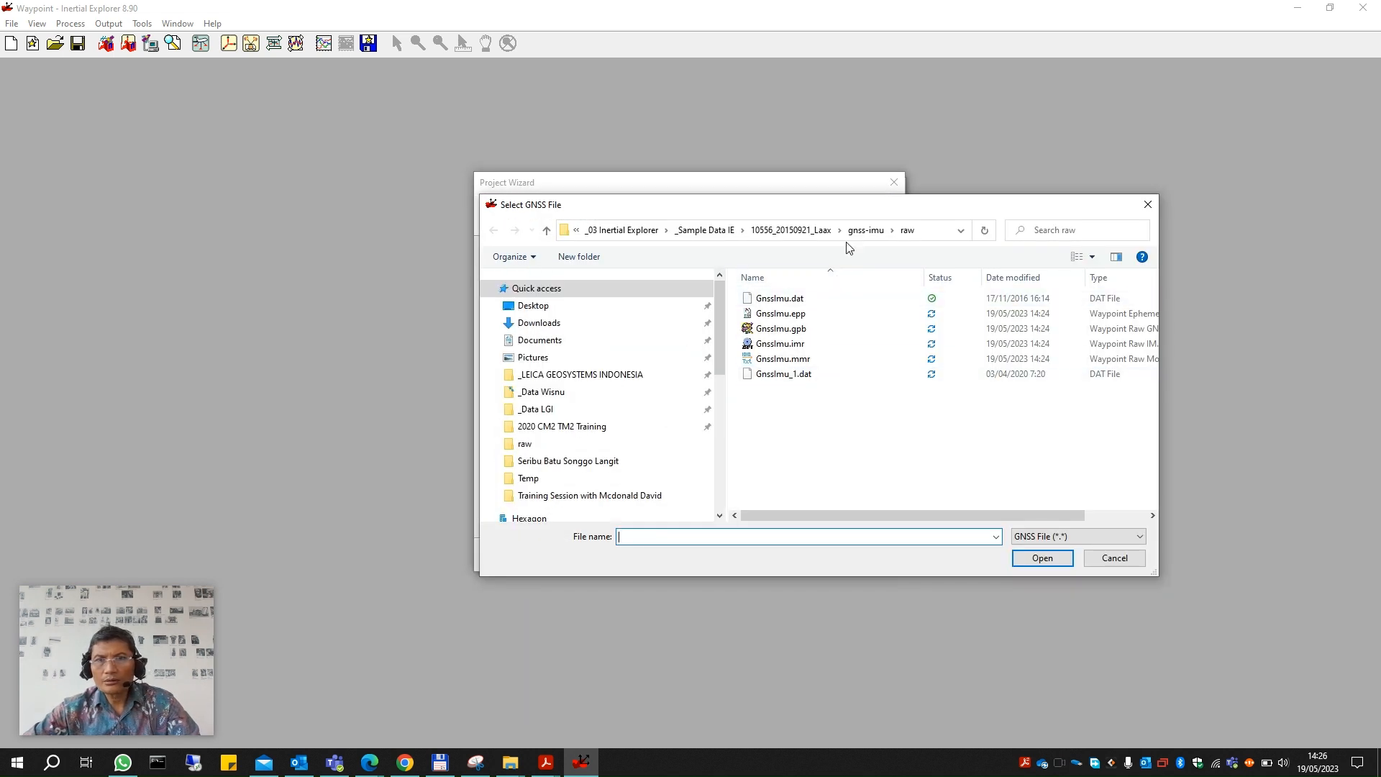
pyautogui.click(864, 230)
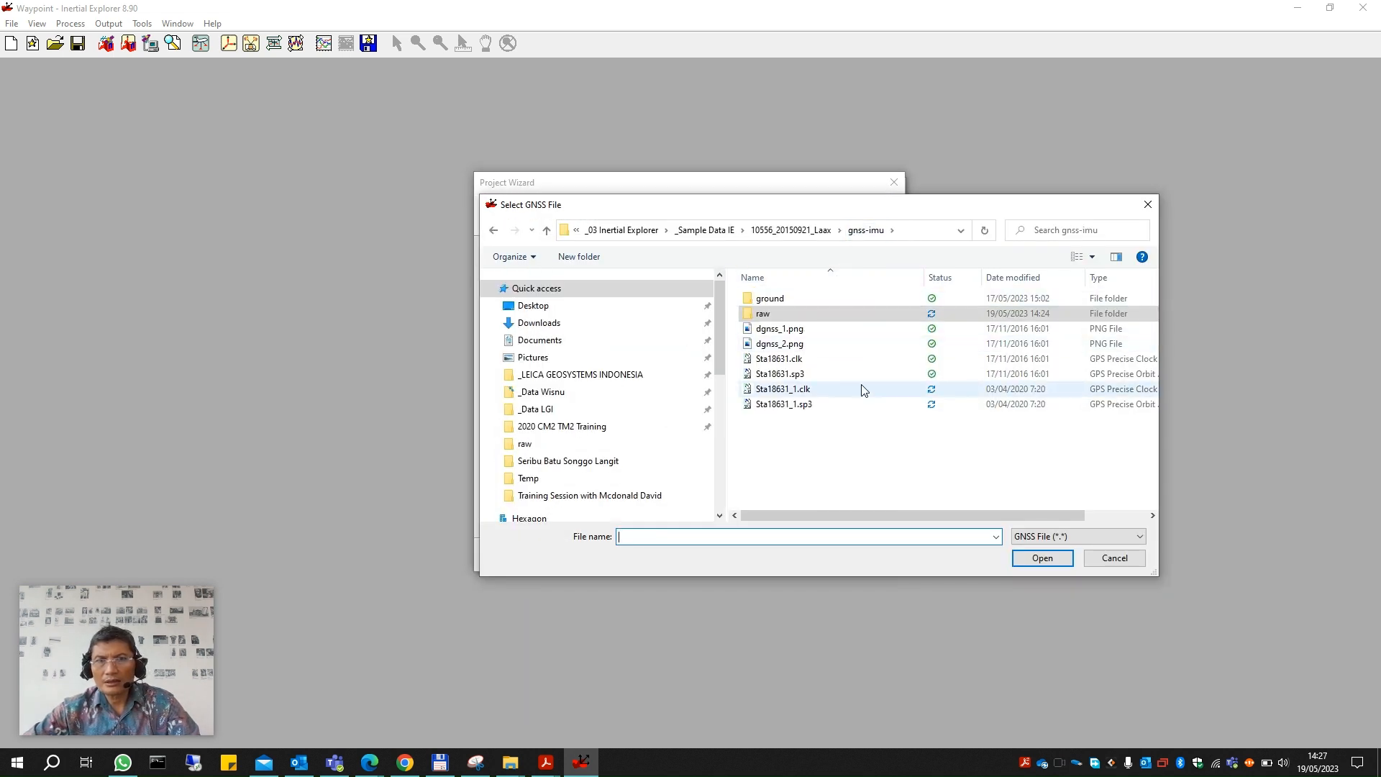
pyautogui.doubleClick(810, 296)
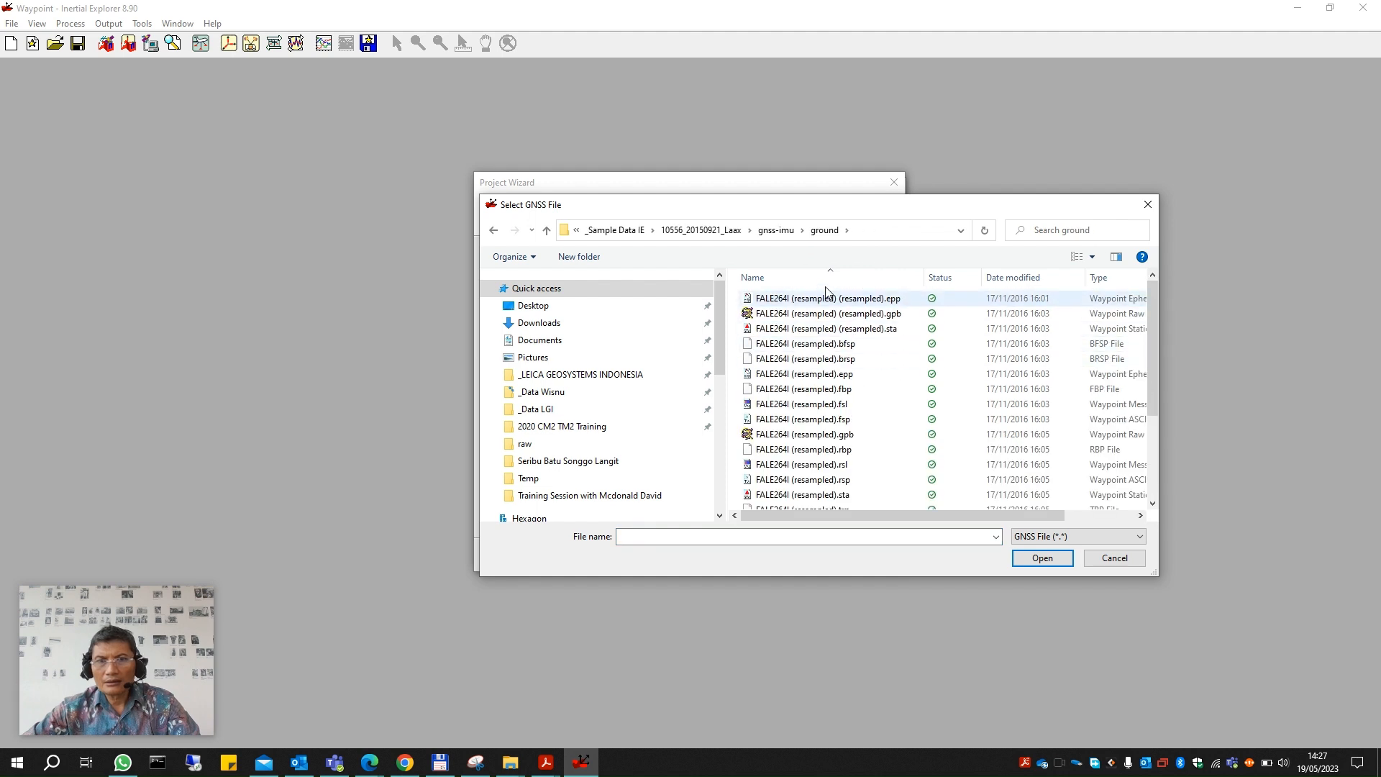
pyautogui.scroll(-3, 832, 300)
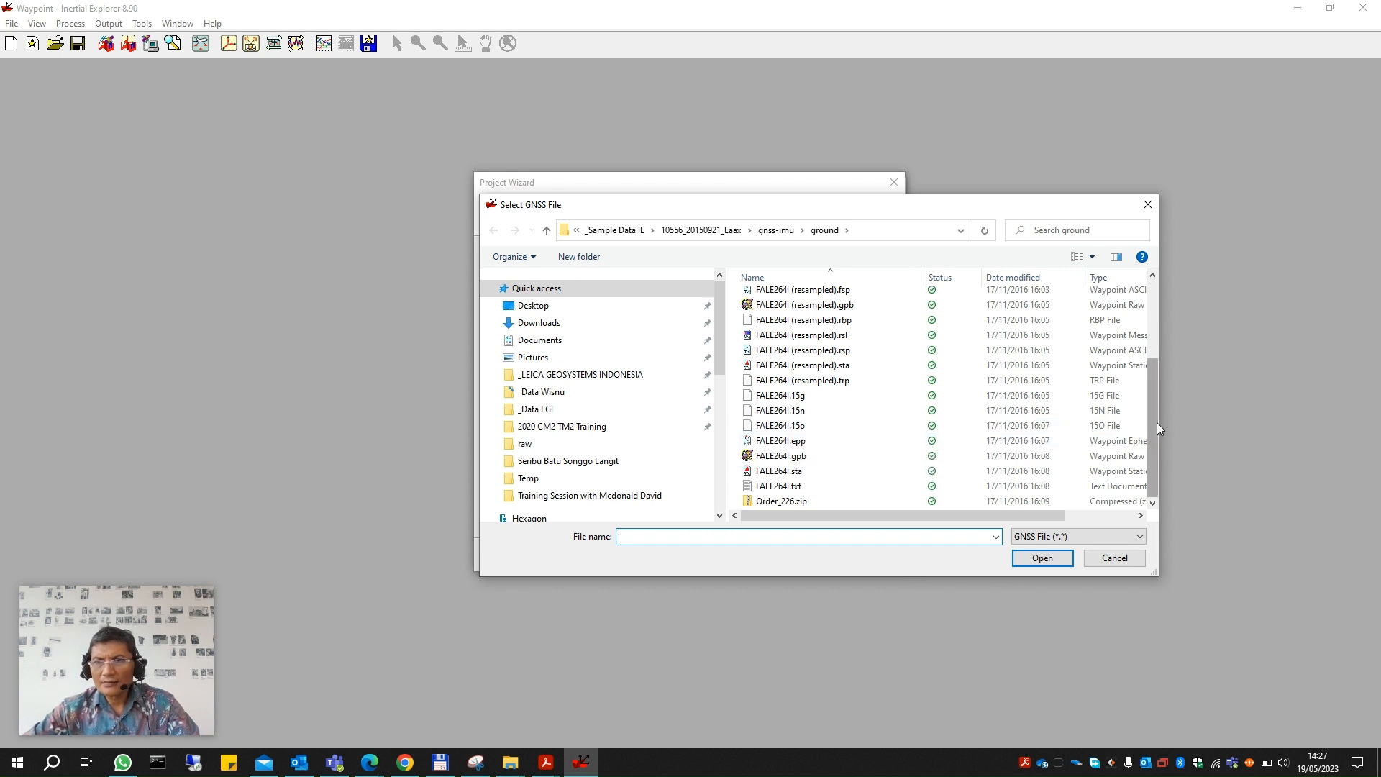
pyautogui.moveTo(1159, 422); pyautogui.dragTo(1310, 422)
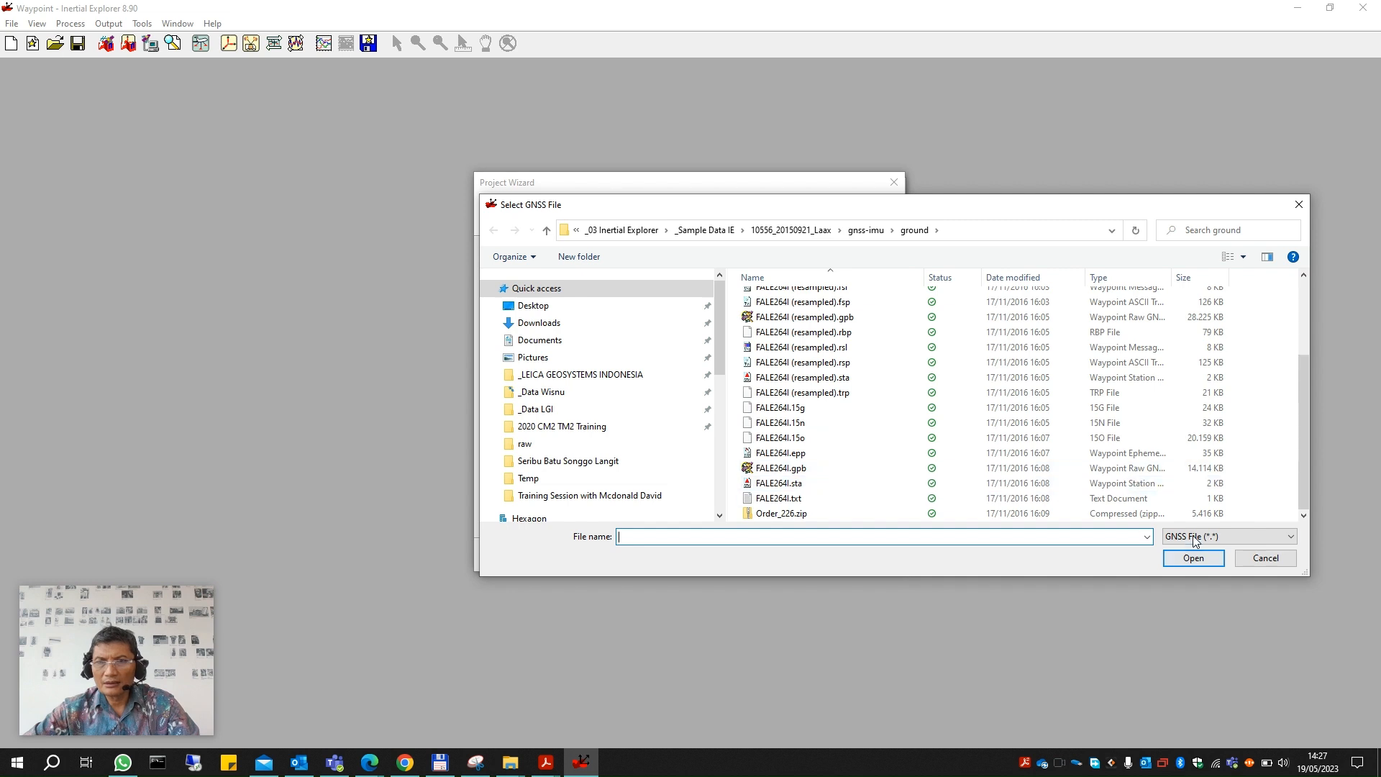
pyautogui.click(797, 438)
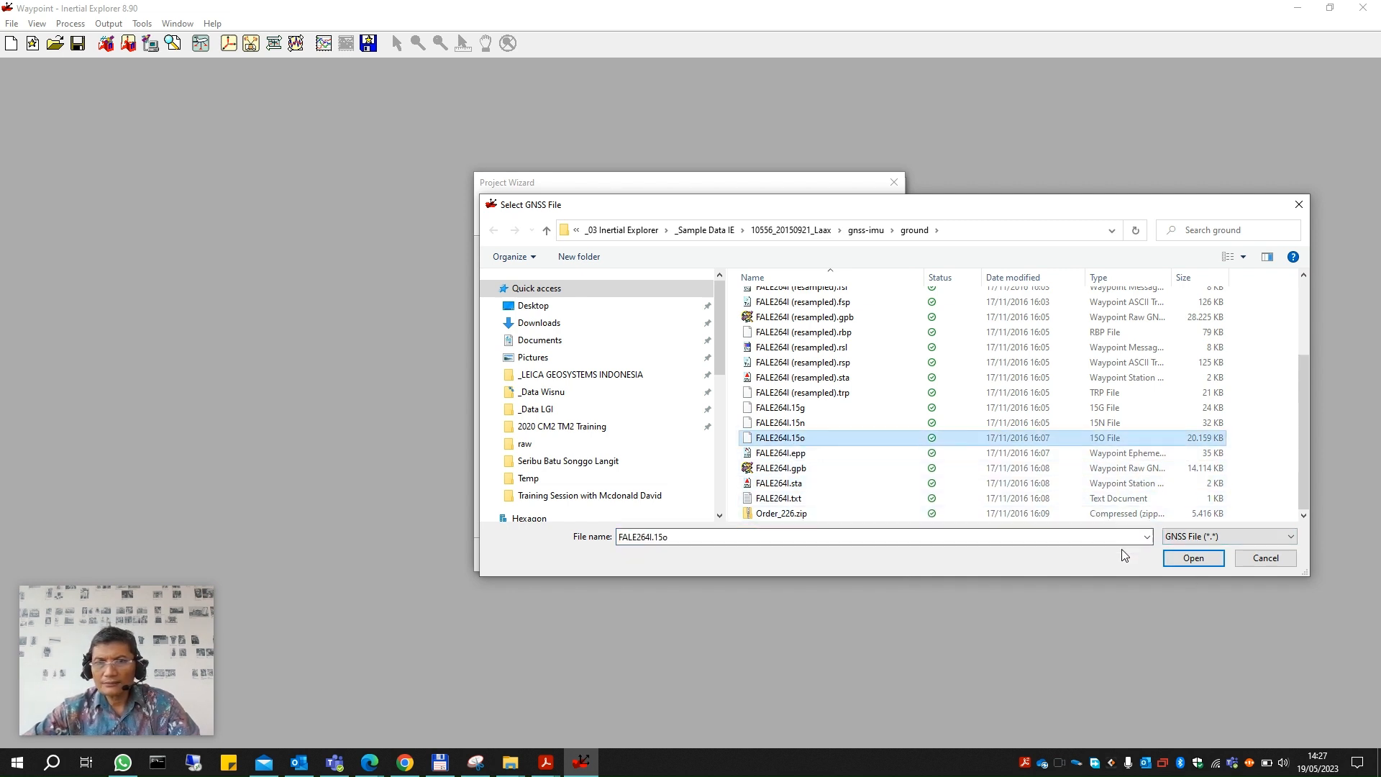
pyautogui.click(1193, 558)
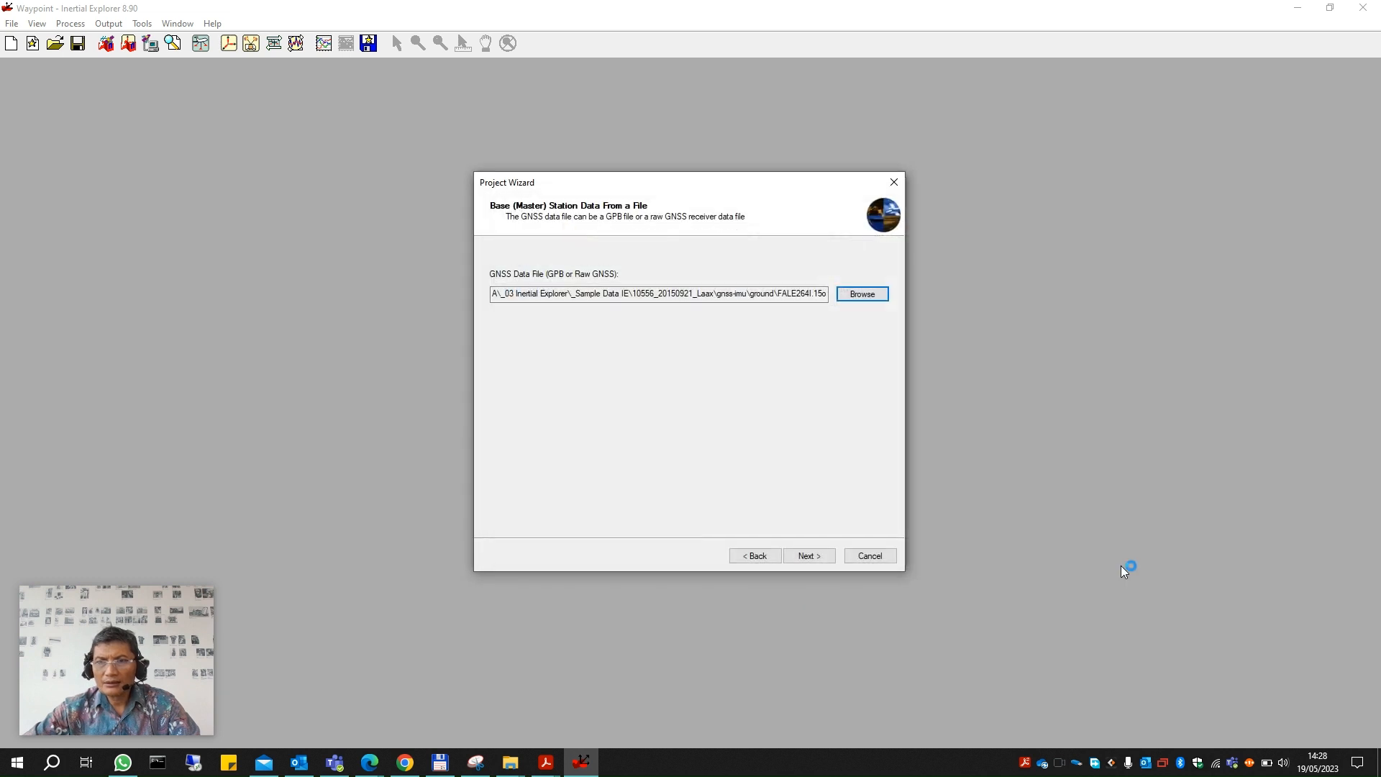
# Convert the base station data, overwriting the existing GPB file, and set the FALE station's datum to WGS84.
pyautogui.click(823, 558)
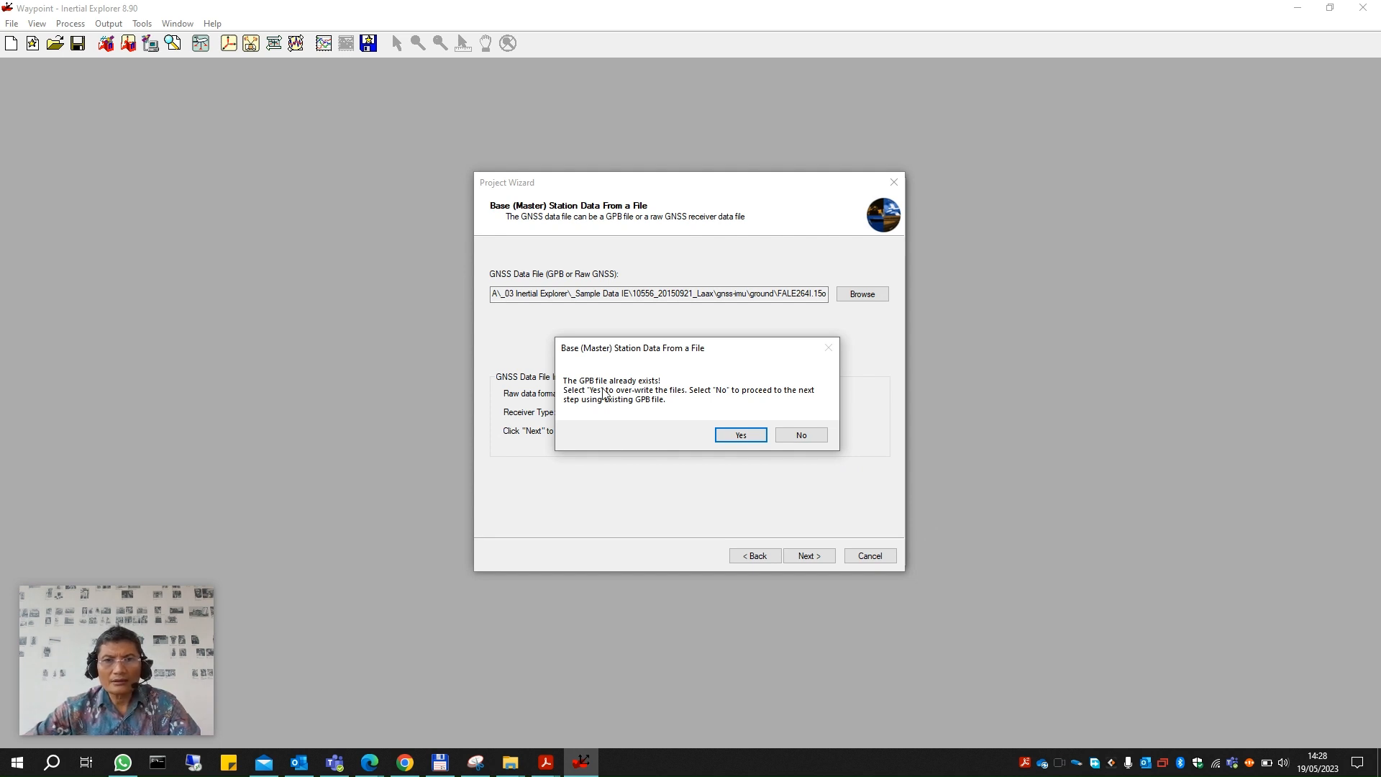
pyautogui.click(740, 437)
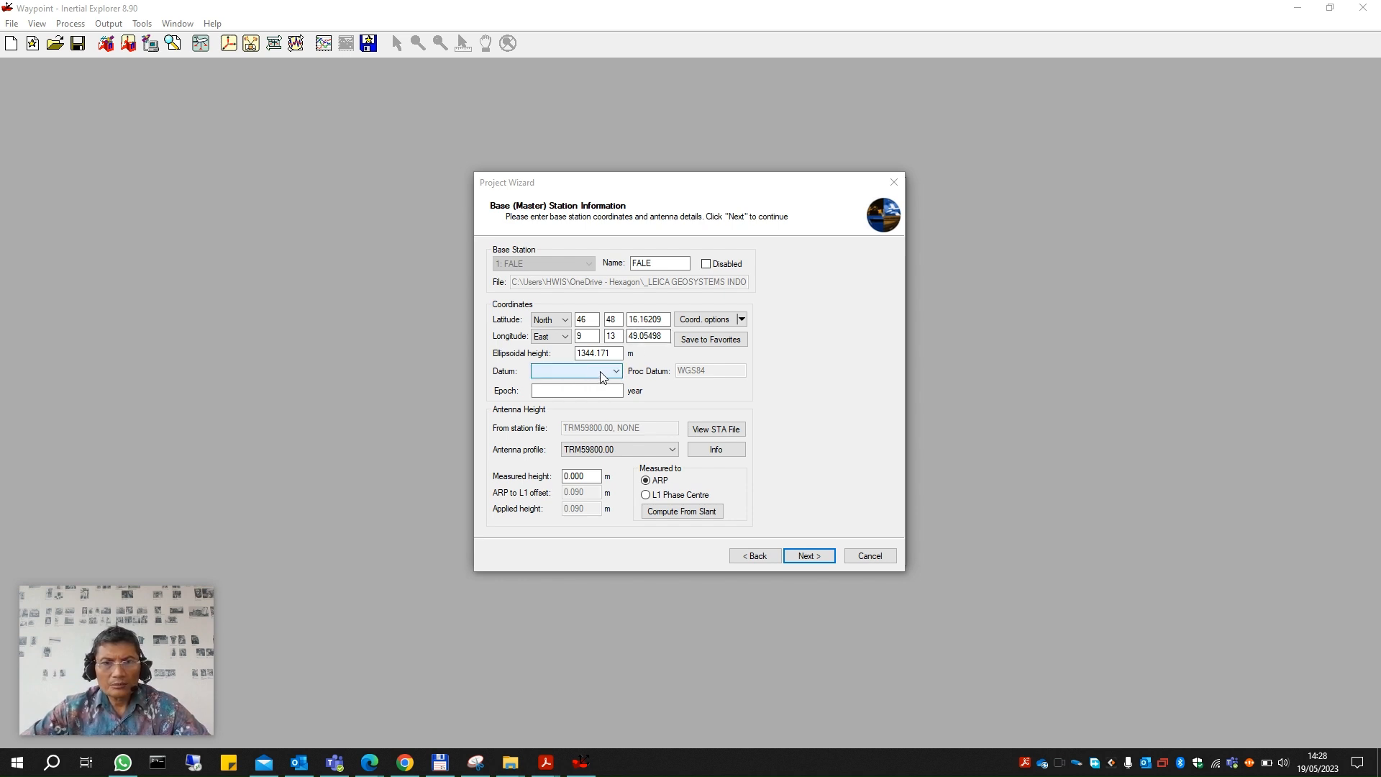
pyautogui.click(619, 370)
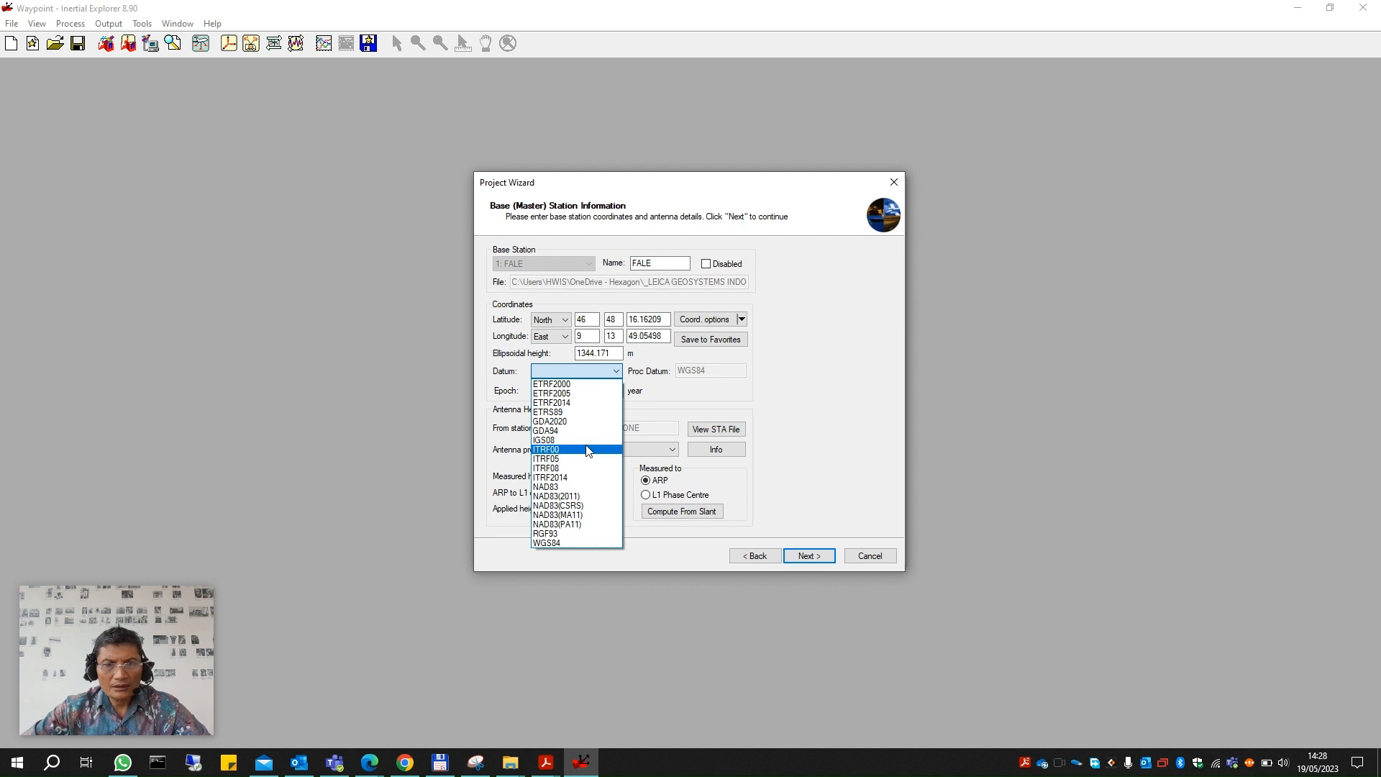
pyautogui.click(599, 544)
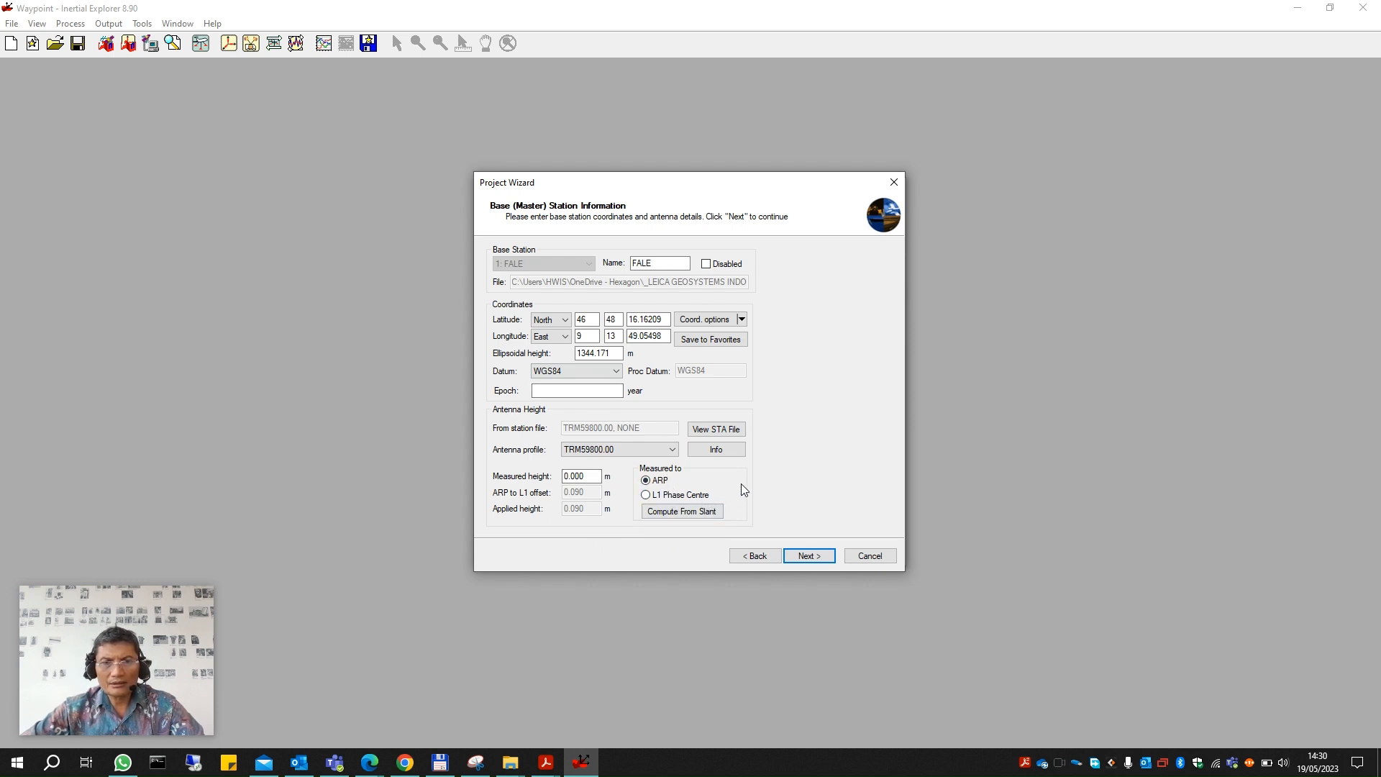
pyautogui.click(825, 560)
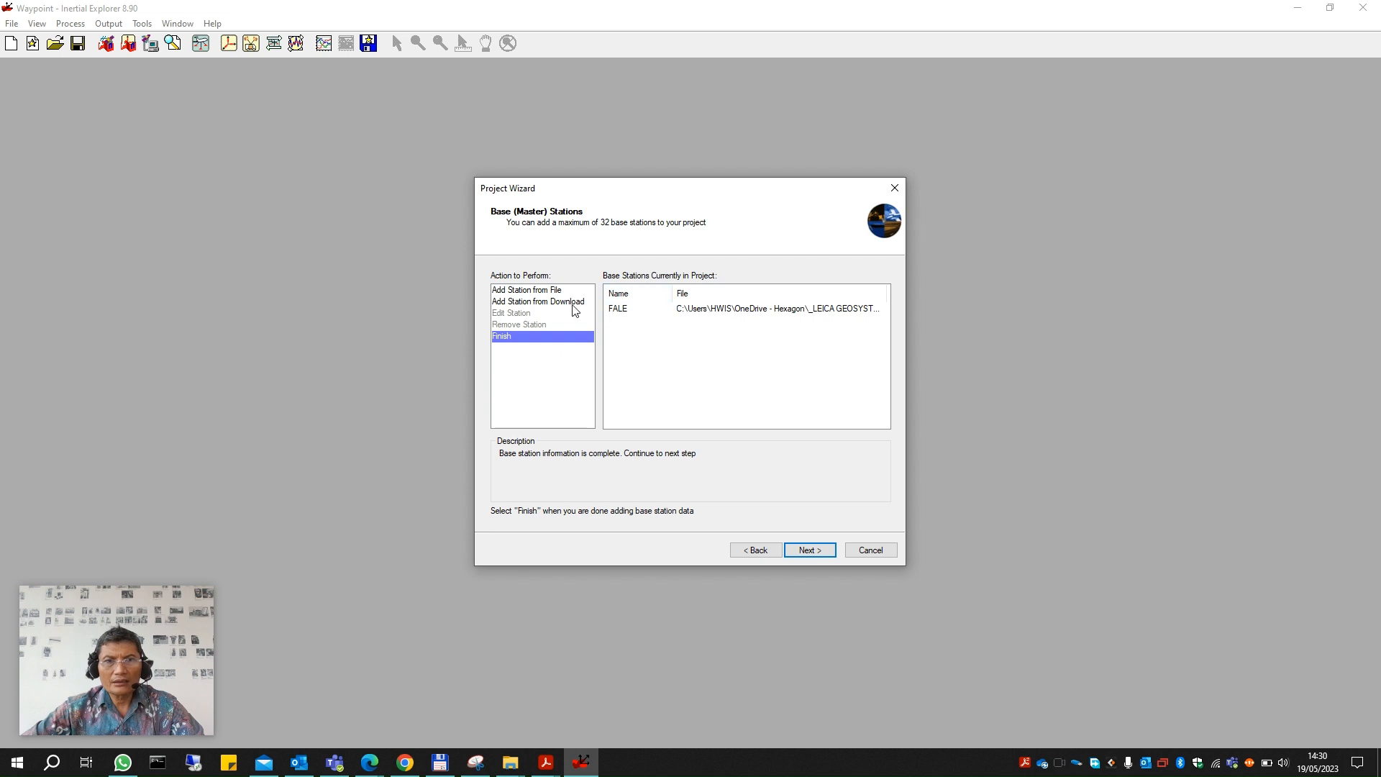
# Finish adding base stations with FALE as the only one, and continue to the project overview.
pyautogui.click(563, 292)
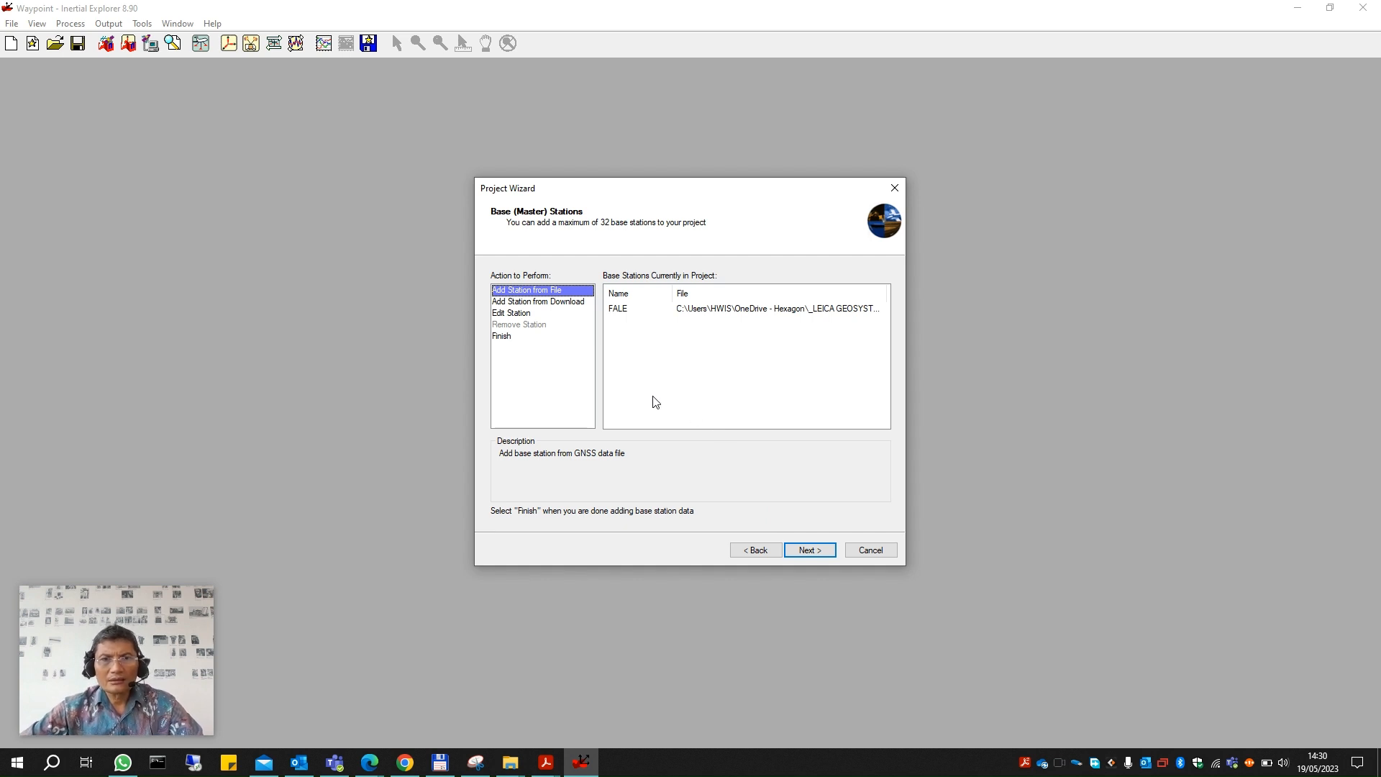
pyautogui.click(515, 336)
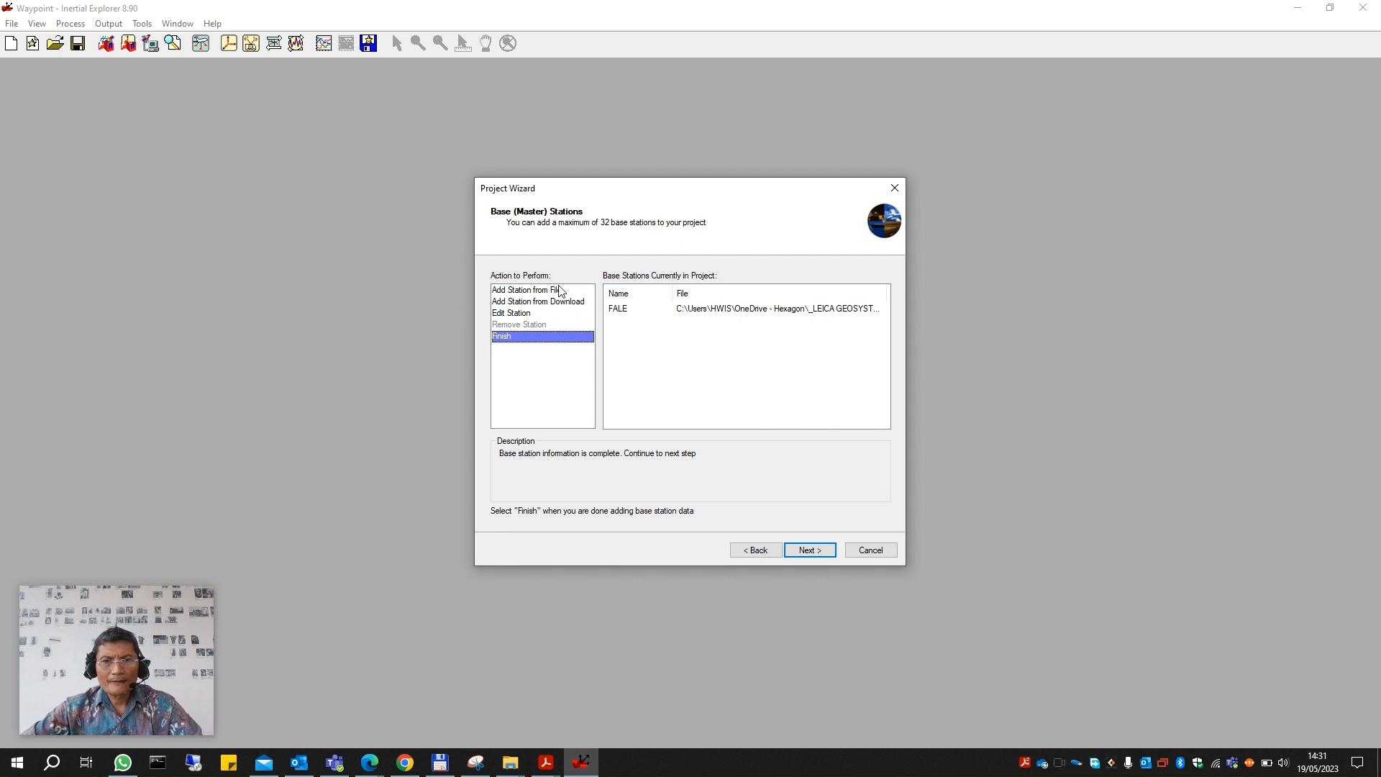
pyautogui.click(827, 551)
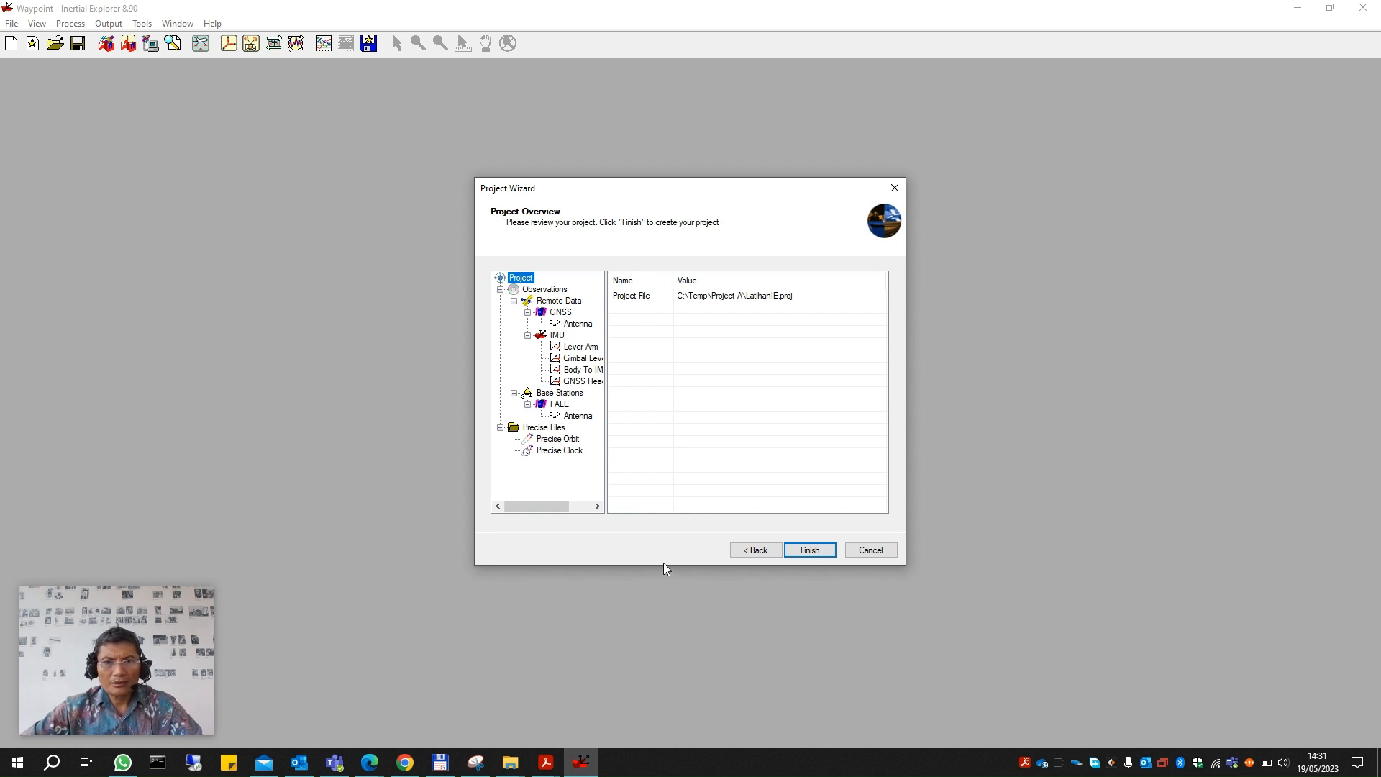
# Review the rover's GNSS and antenna details and the IMU lever arm, gimbal, body-to-IMU and GNSS heading offsets in the project overview.
pyautogui.click(563, 314)
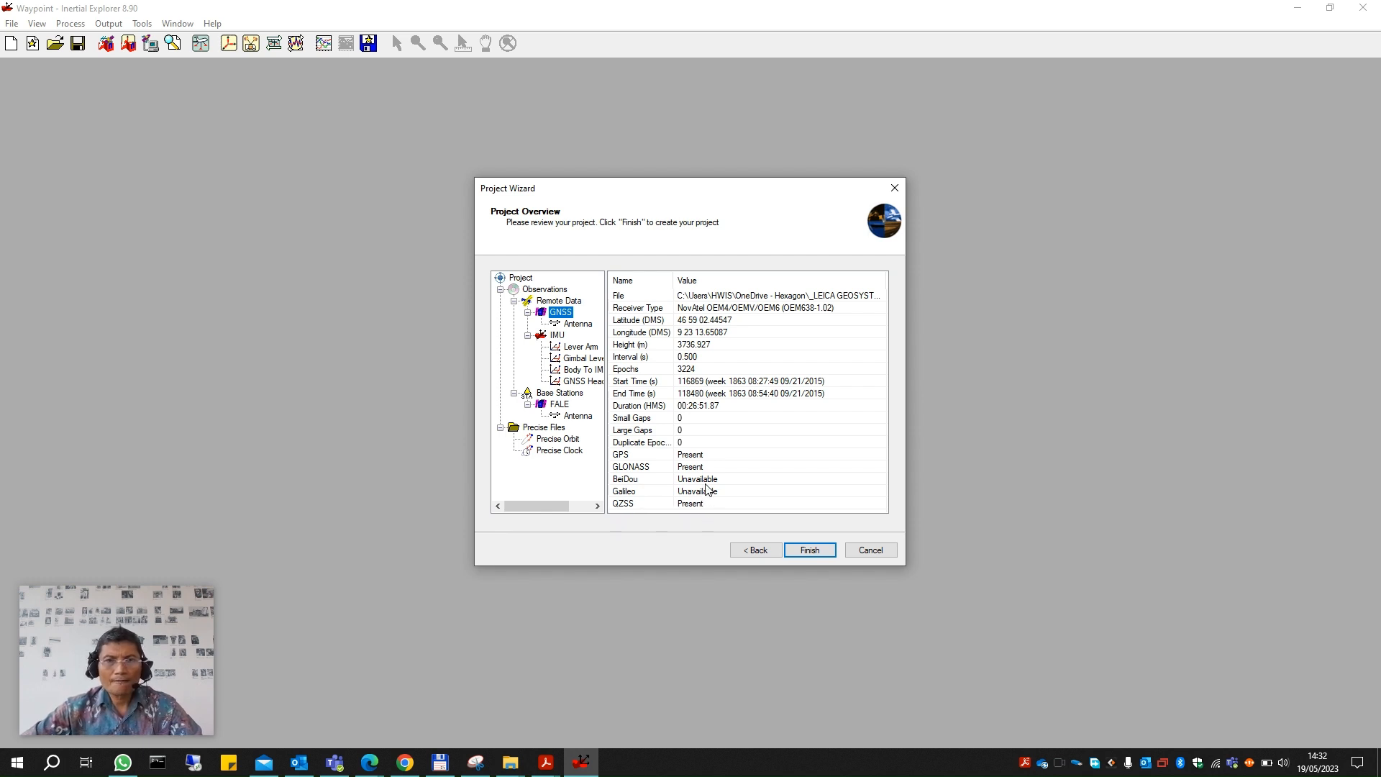
pyautogui.click(582, 323)
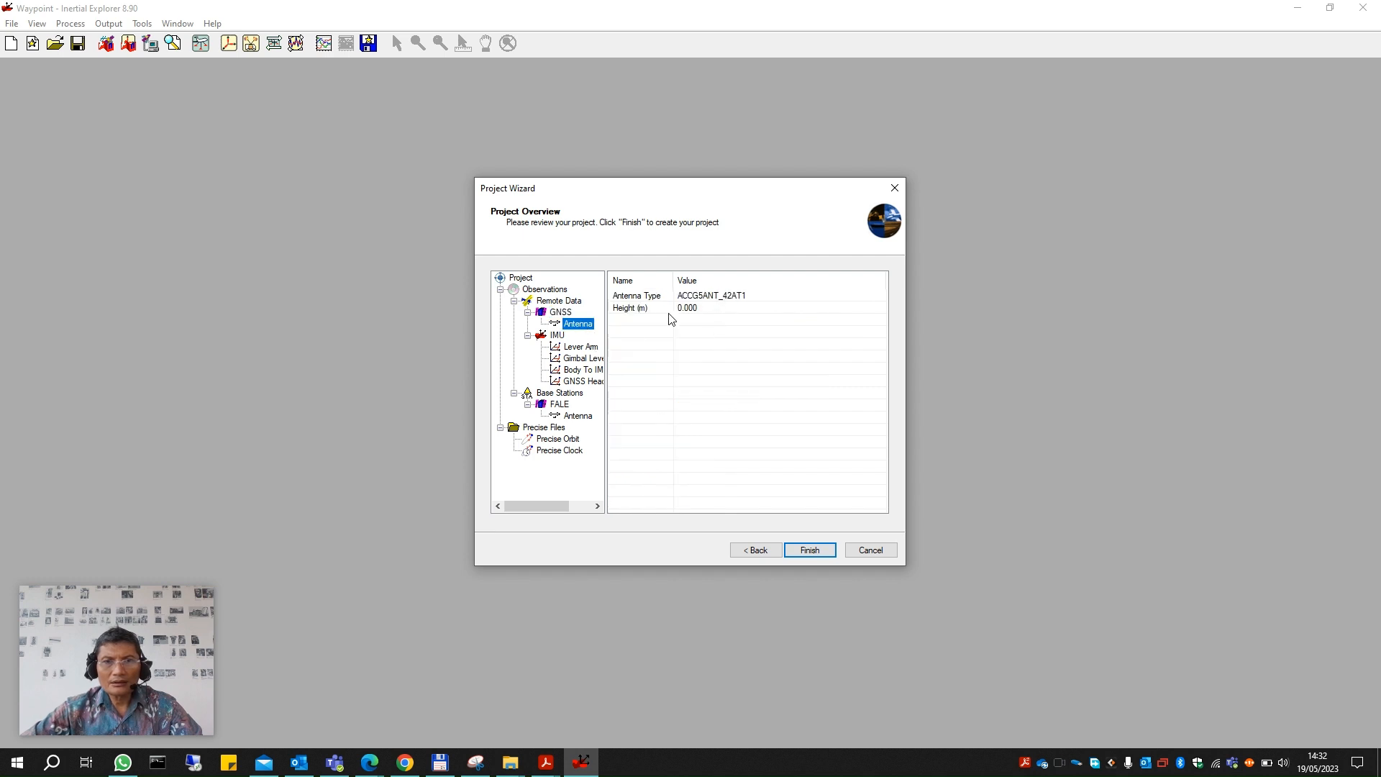
pyautogui.click(582, 348)
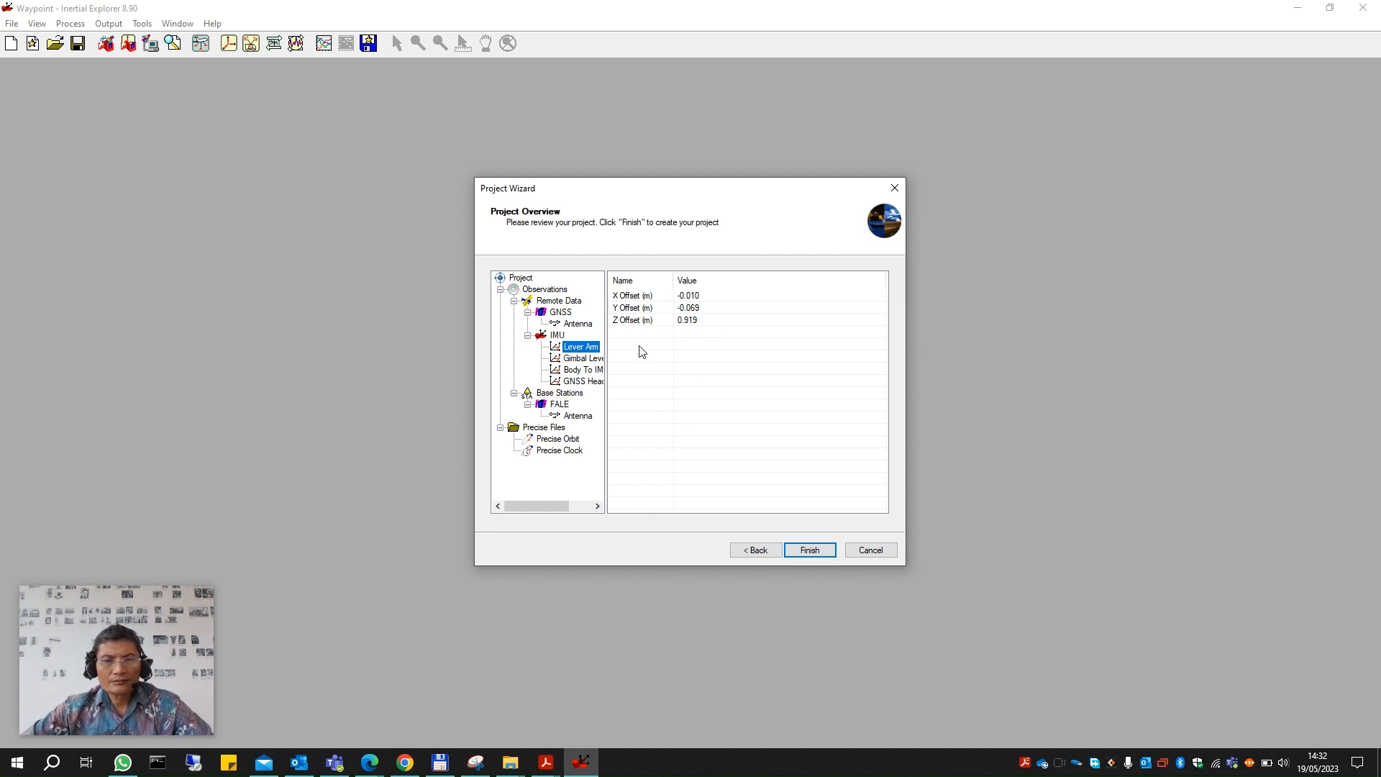
pyautogui.click(595, 359)
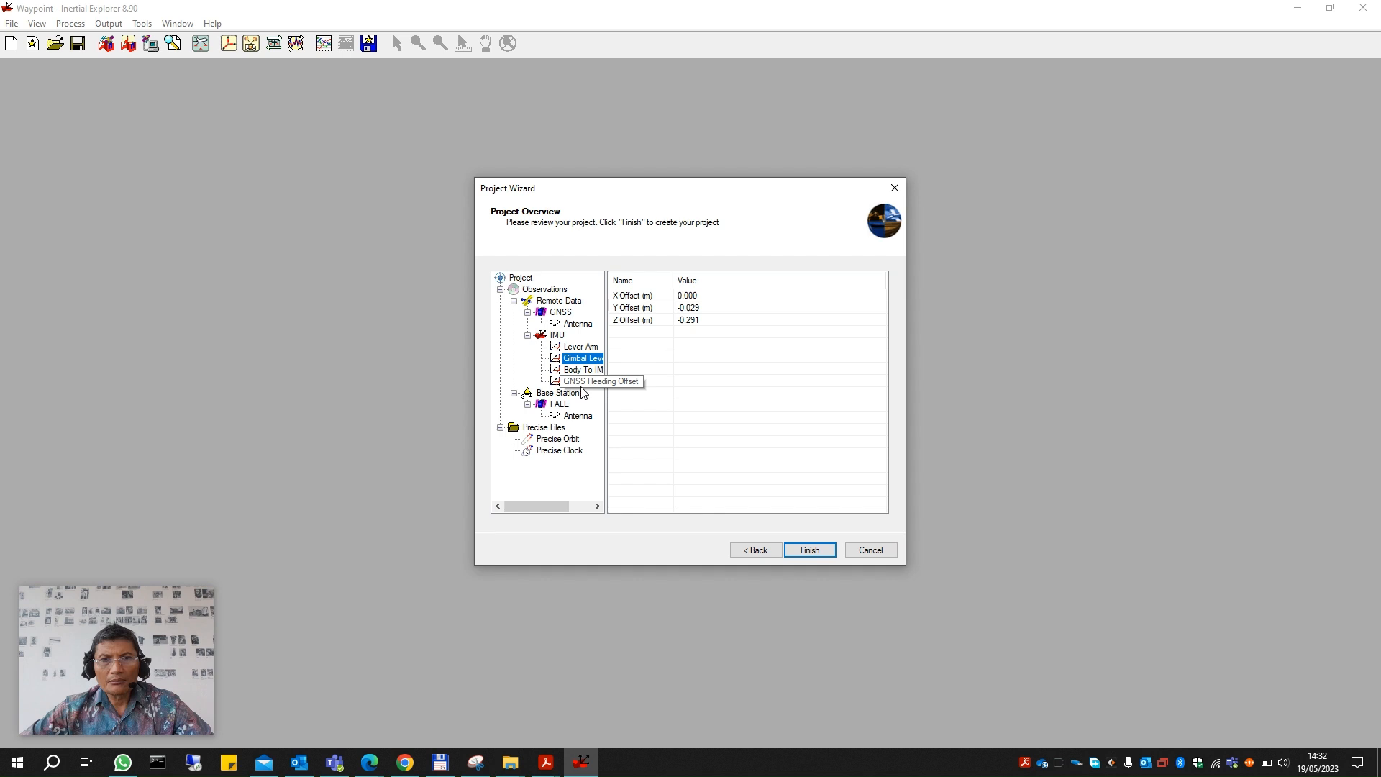
pyautogui.click(582, 369)
pyautogui.click(584, 381)
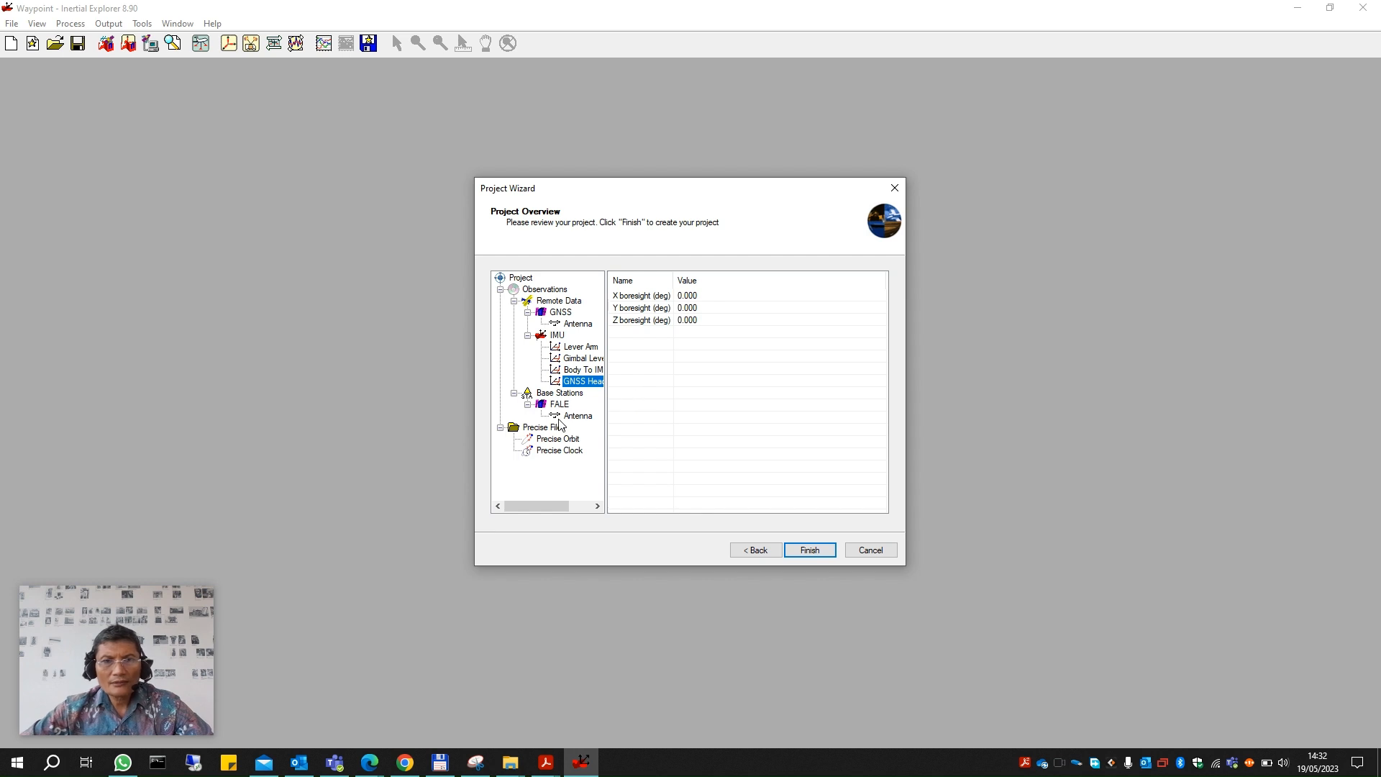
# Review the FALE base station's data and antenna details in the project overview.
pyautogui.click(564, 394)
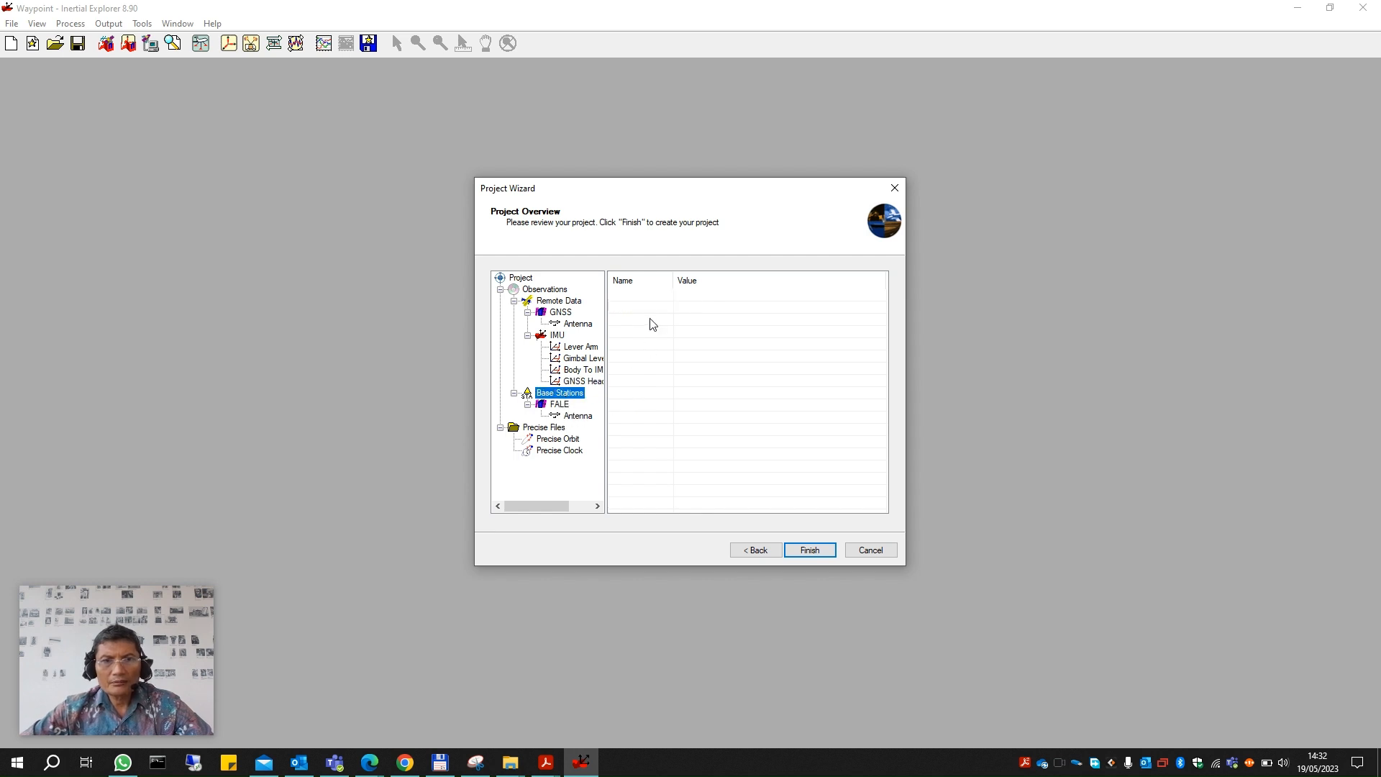
pyautogui.click(559, 405)
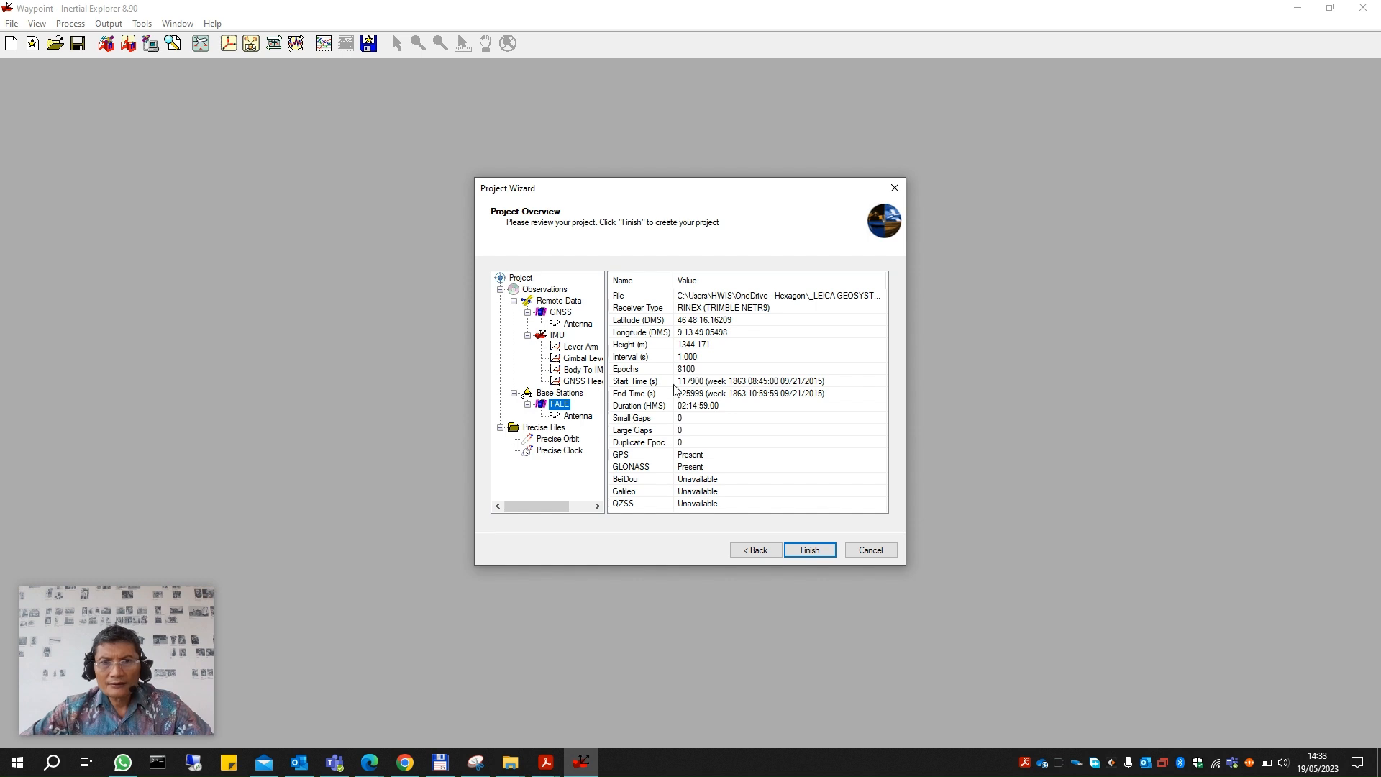
pyautogui.click(577, 415)
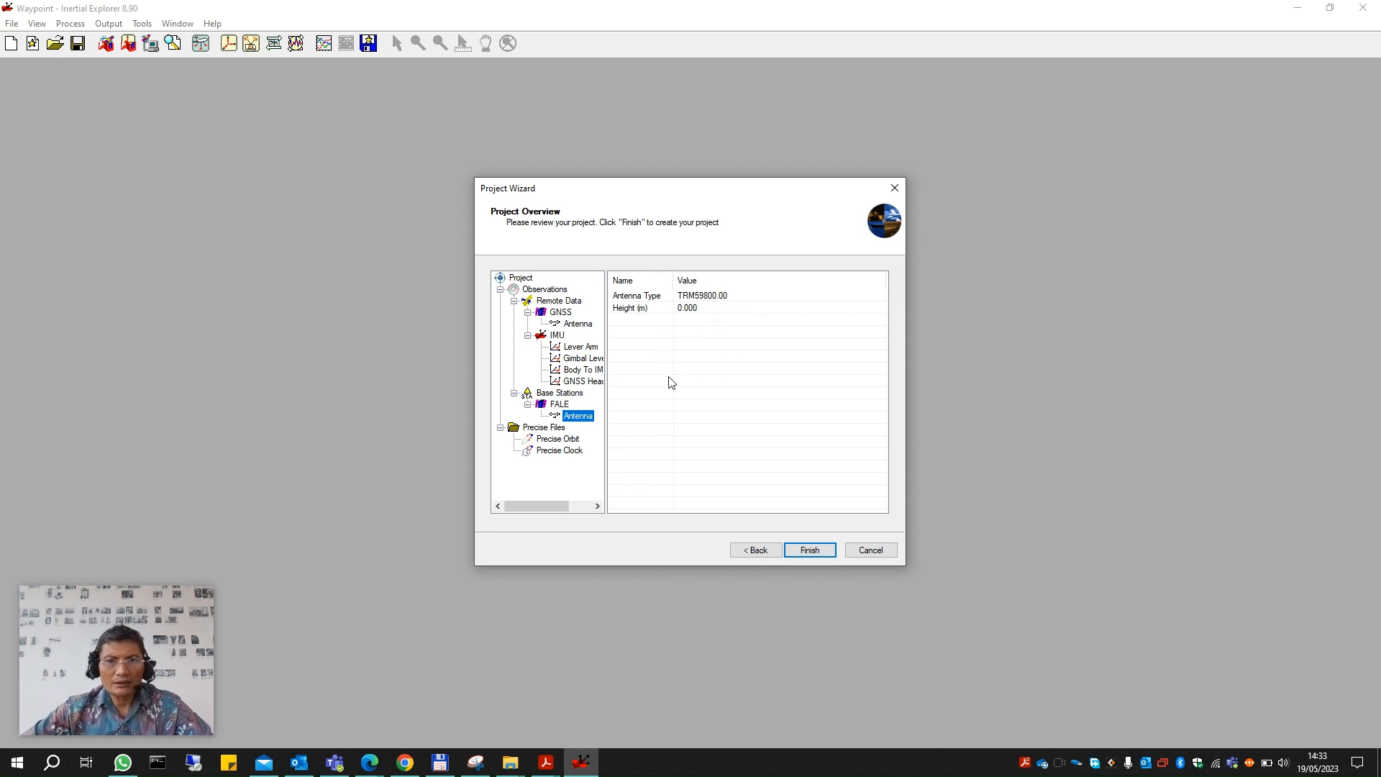
# Check the precise orbit and precise clock files, and finish the wizard to create the LatihanIE project.
pyautogui.click(567, 439)
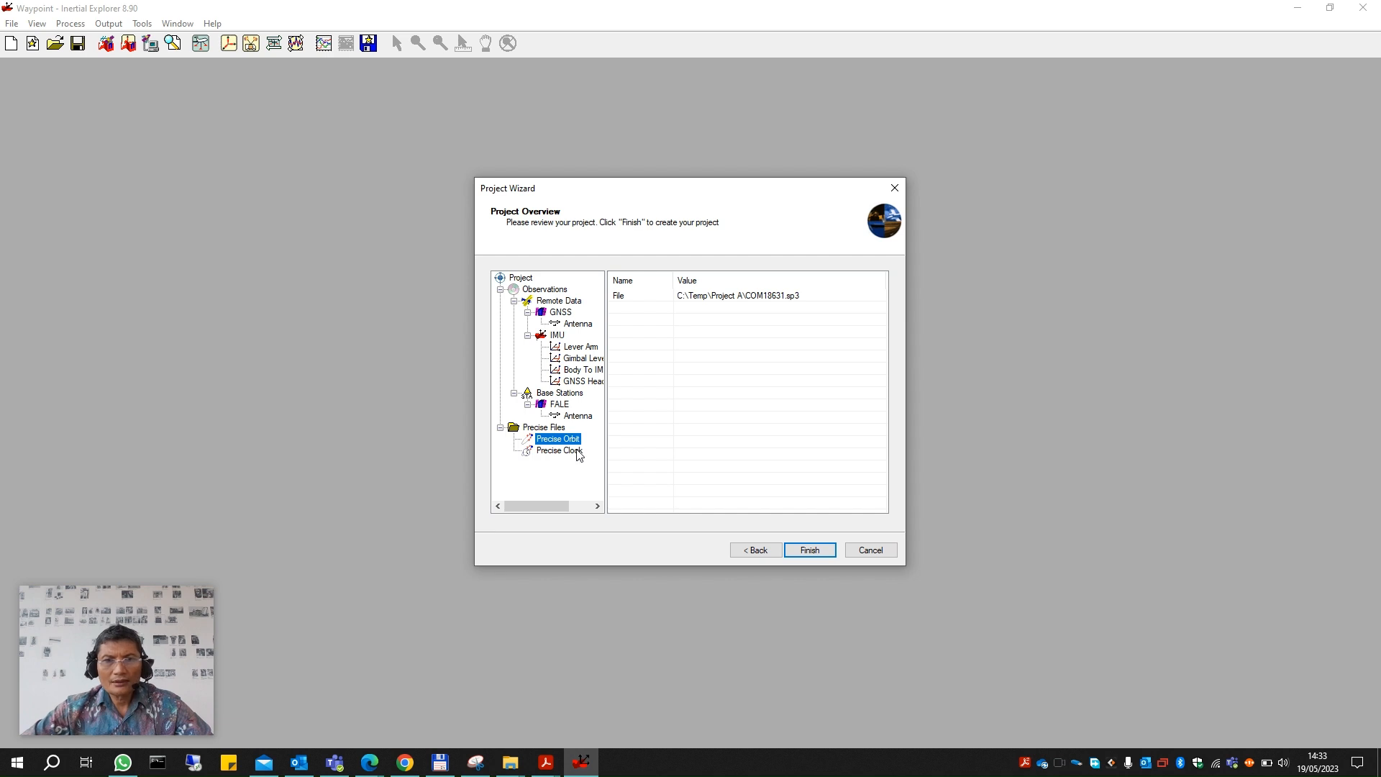
pyautogui.click(578, 453)
pyautogui.click(577, 442)
pyautogui.click(577, 447)
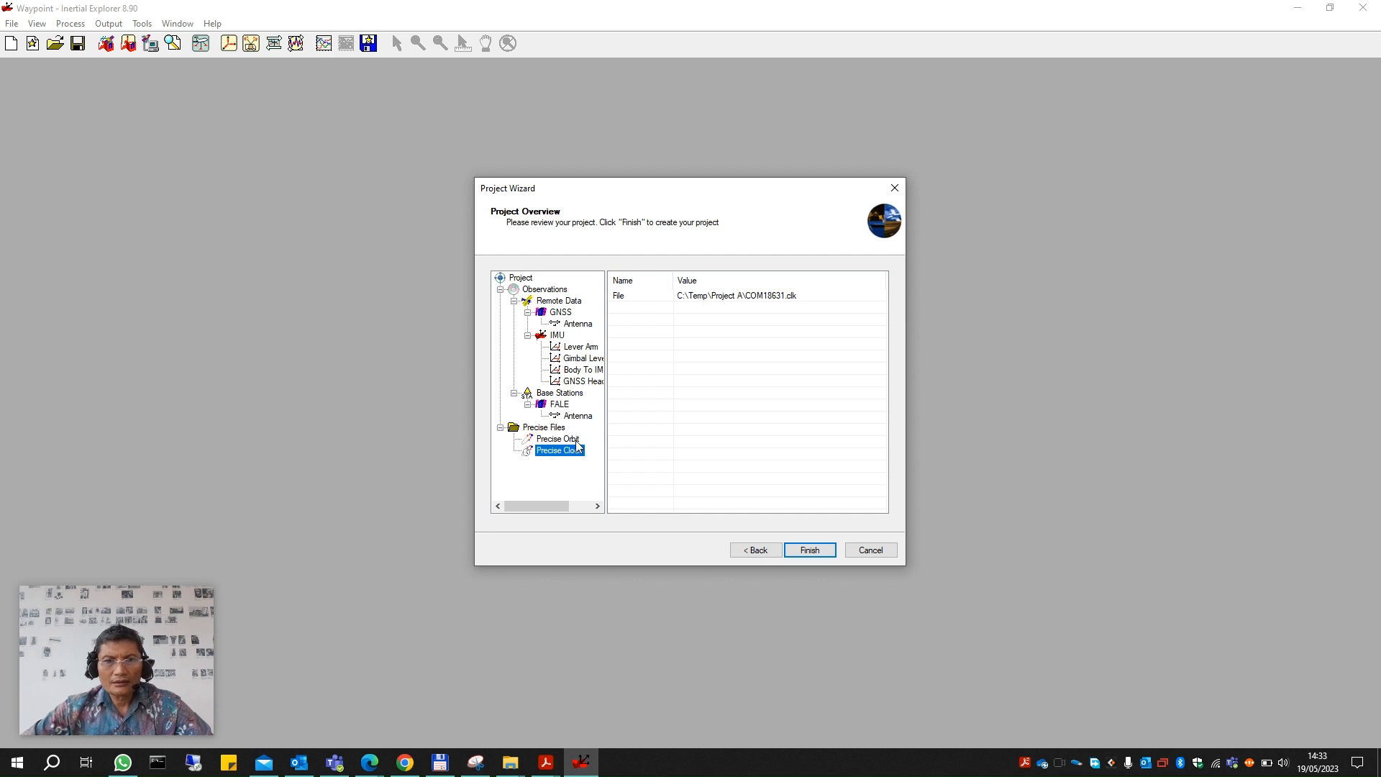
pyautogui.click(577, 441)
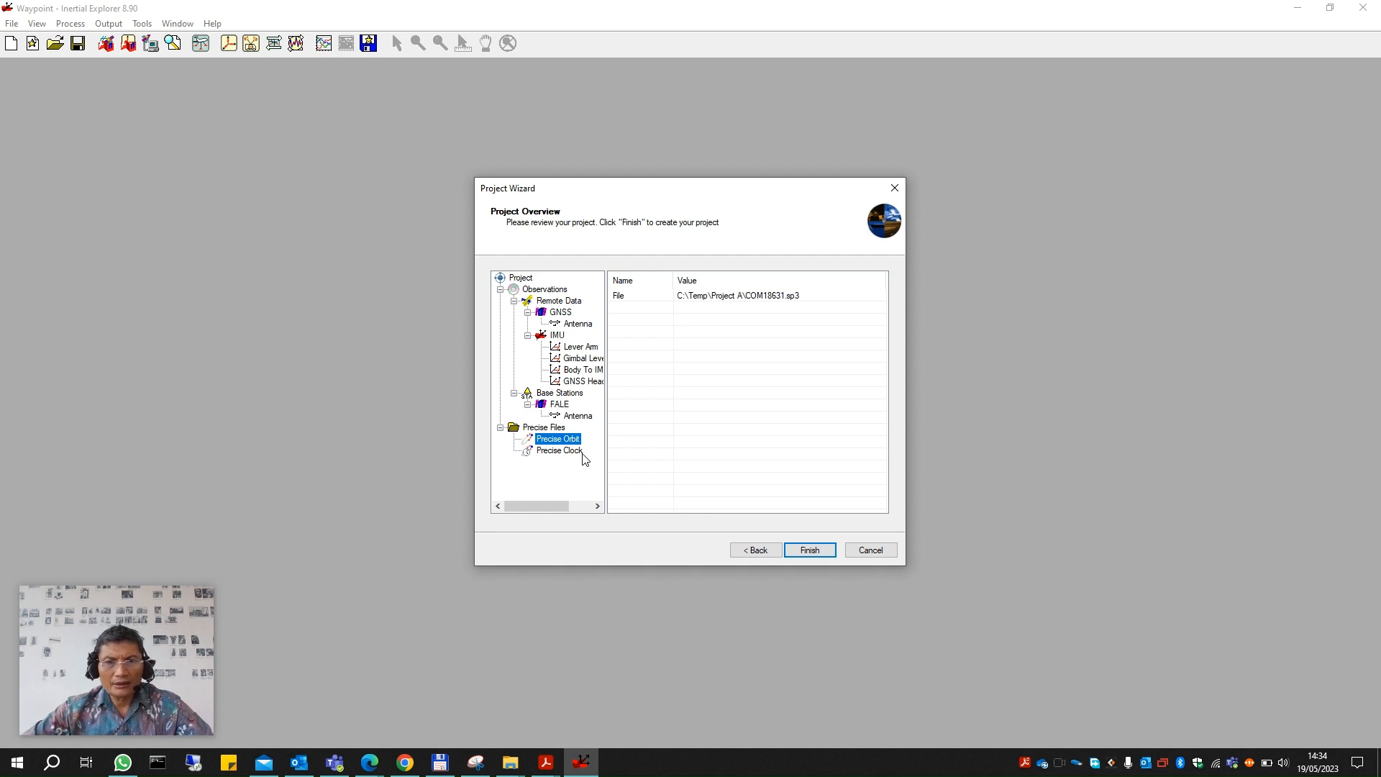
pyautogui.click(580, 451)
pyautogui.click(573, 440)
pyautogui.click(576, 451)
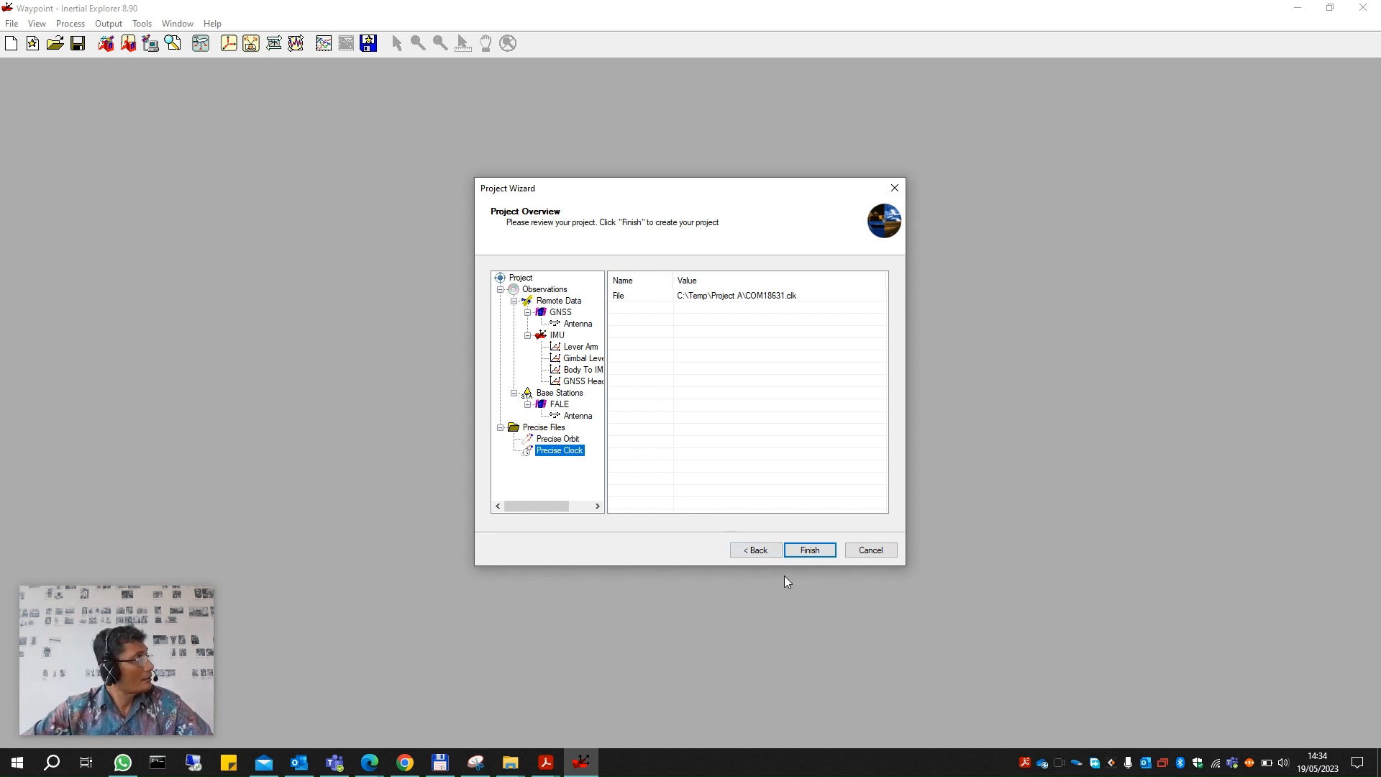
pyautogui.click(814, 551)
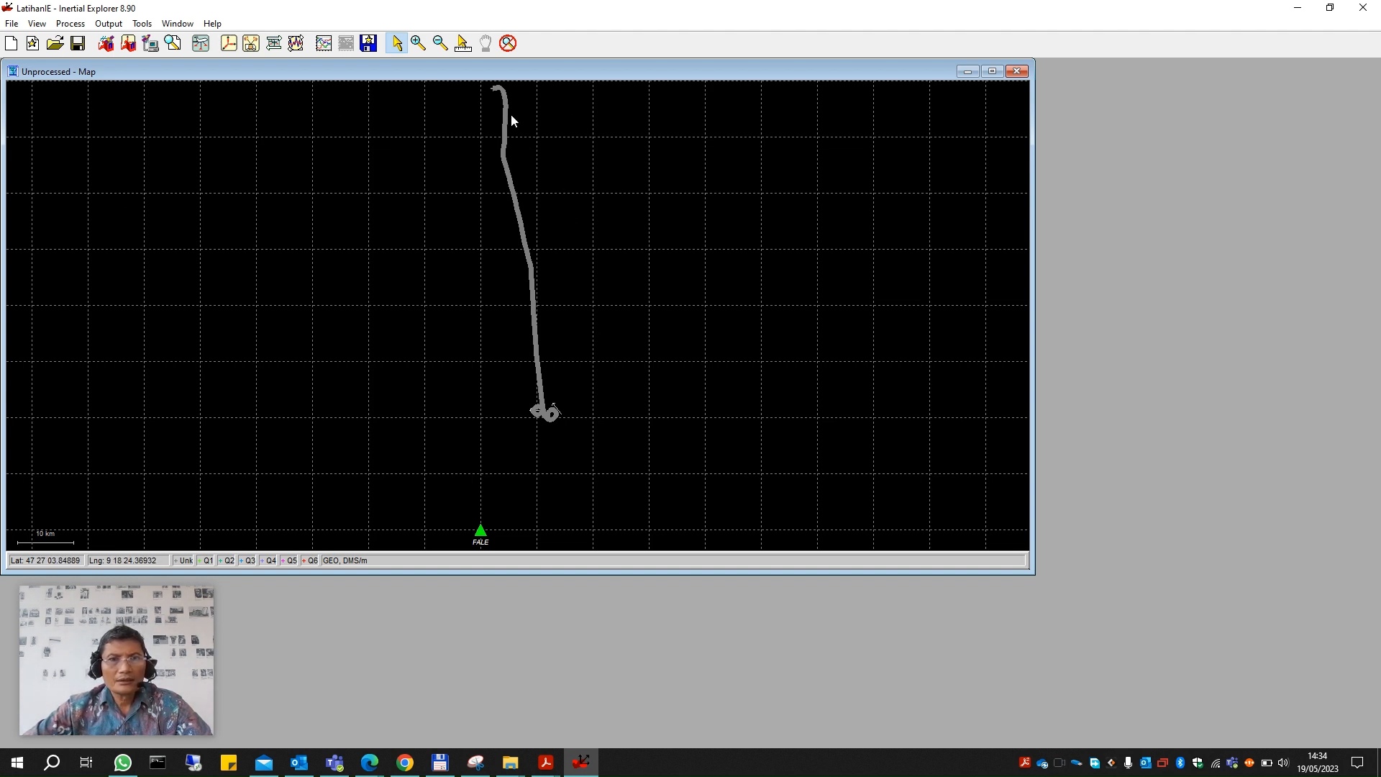
# Examine the unprocessed flight trajectory on the map, including the loops at its southern end near the FALE station.
pyautogui.scroll(2, 561, 372)
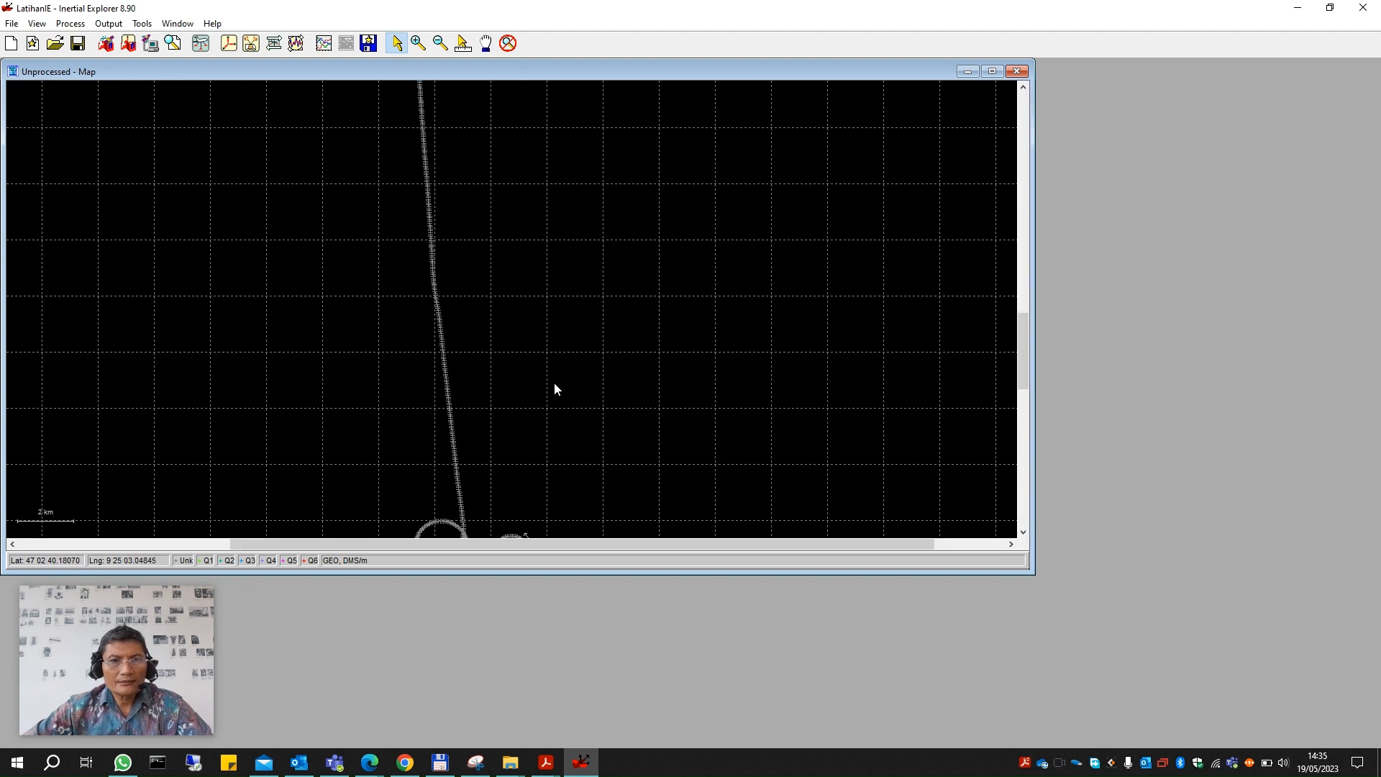
pyautogui.scroll(-2, 554, 385)
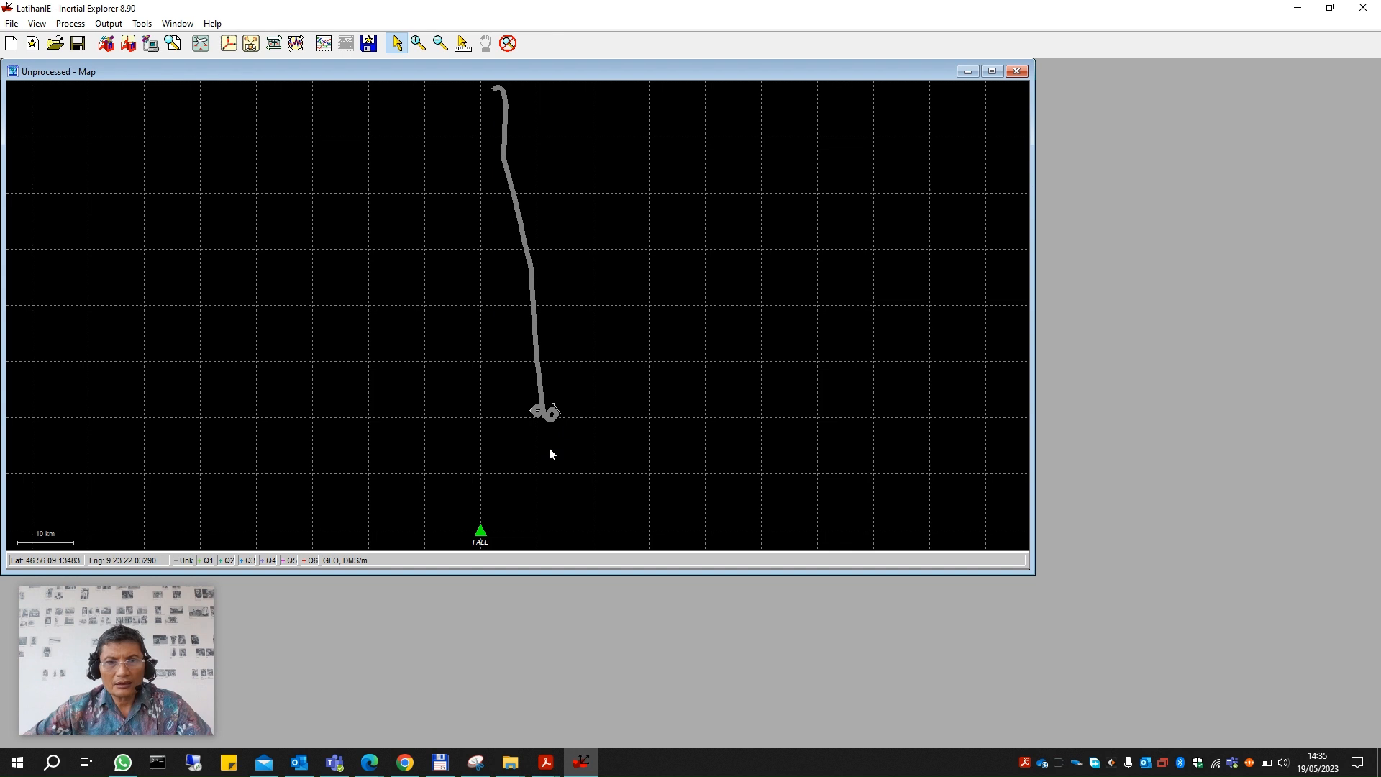
pyautogui.scroll(3, 532, 446)
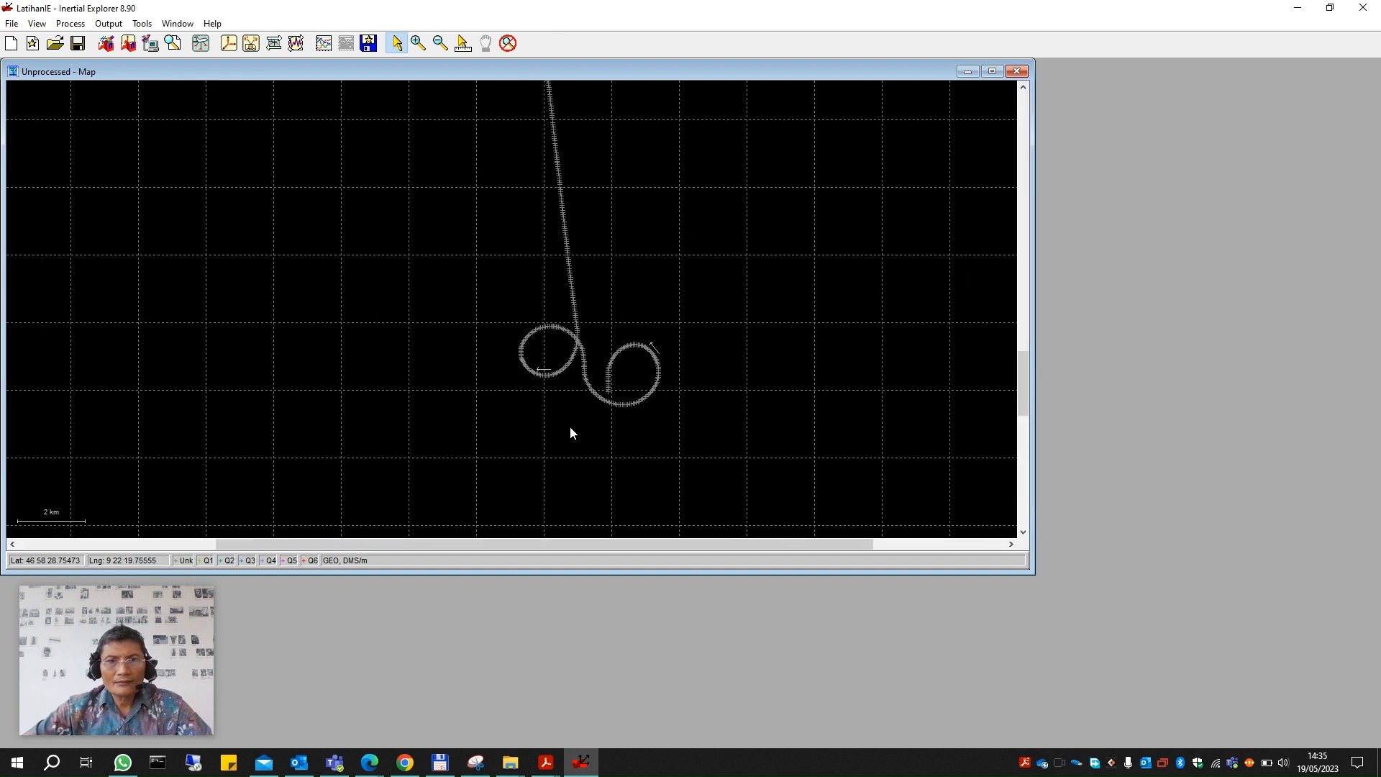
pyautogui.scroll(-3, 570, 426)
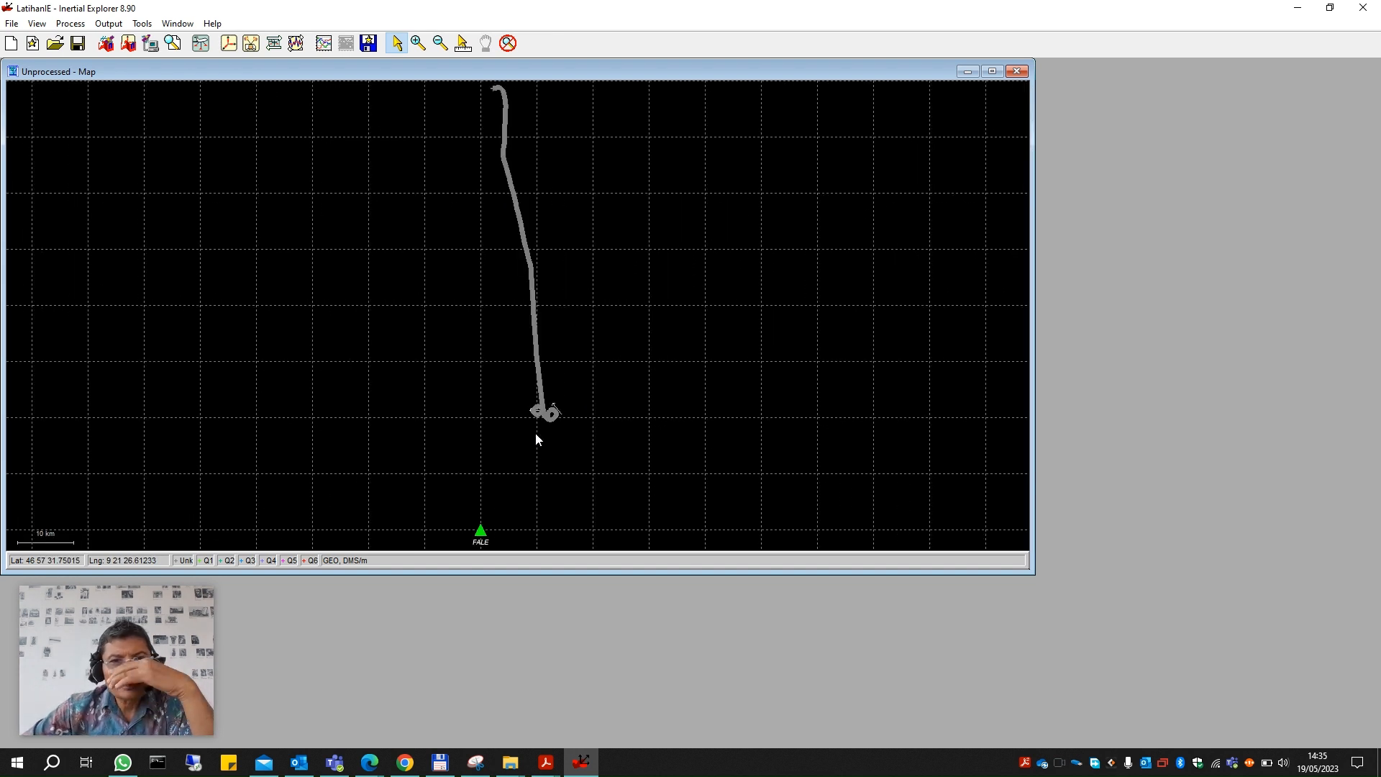
pyautogui.scroll(3, 533, 403)
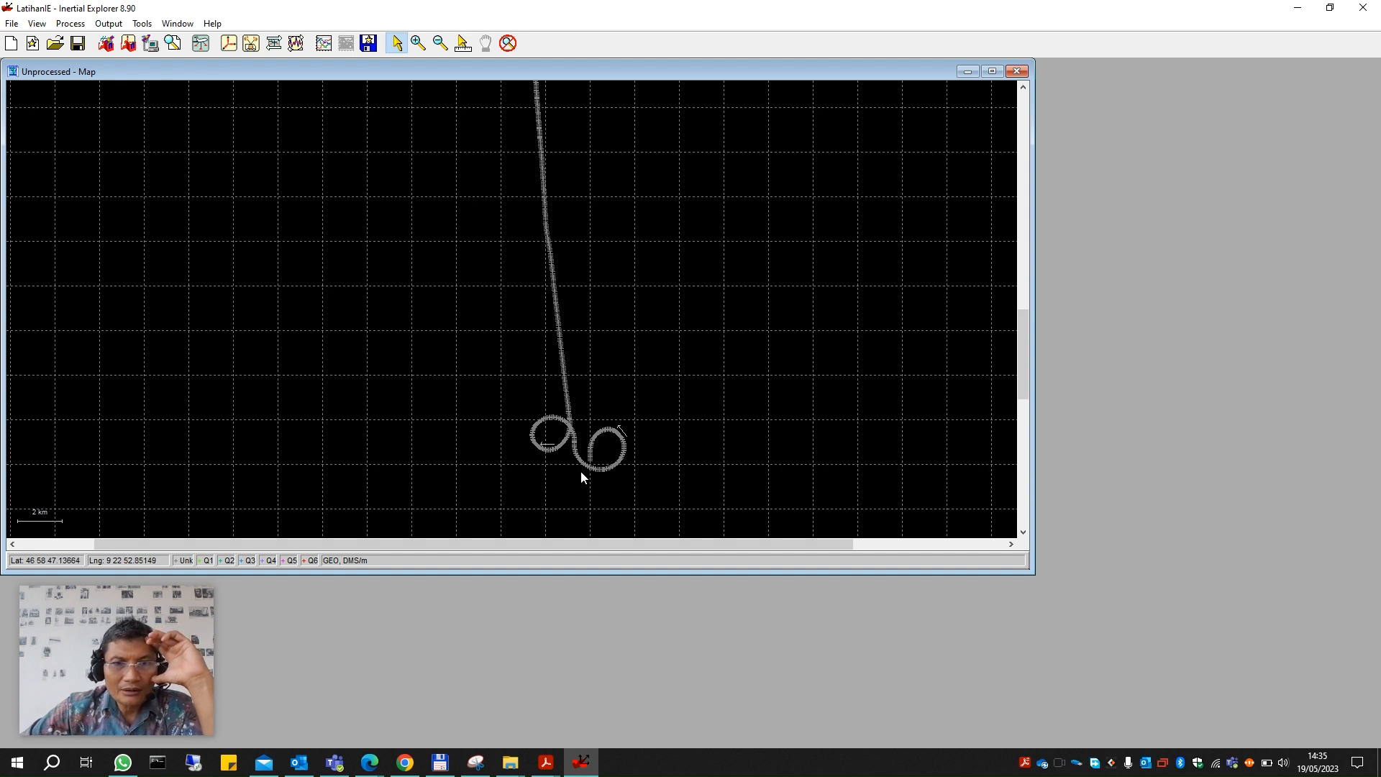
pyautogui.scroll(-3, 580, 407)
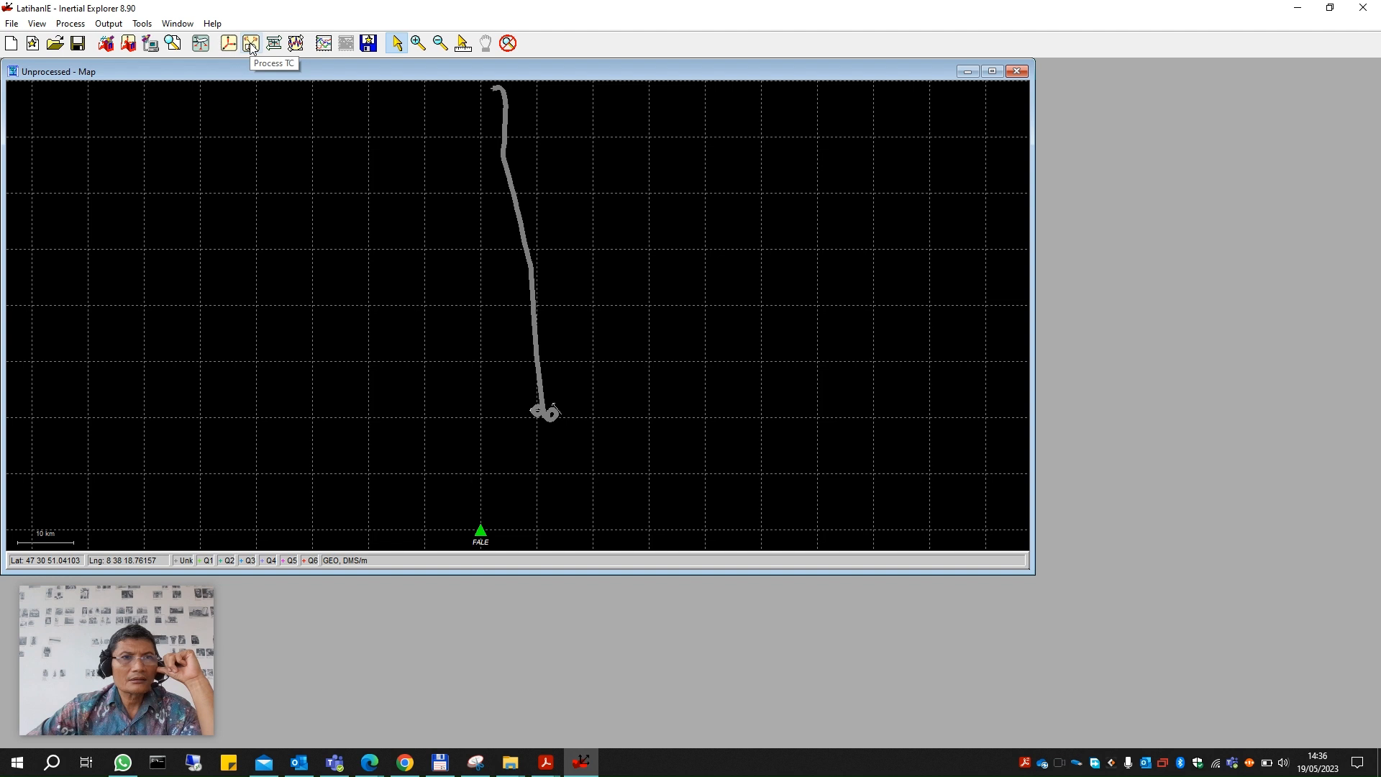
# Open the GNSS processing settings, compare the PPP and direction options, and choose Differential GNSS with the Both direction.
pyautogui.click(201, 46)
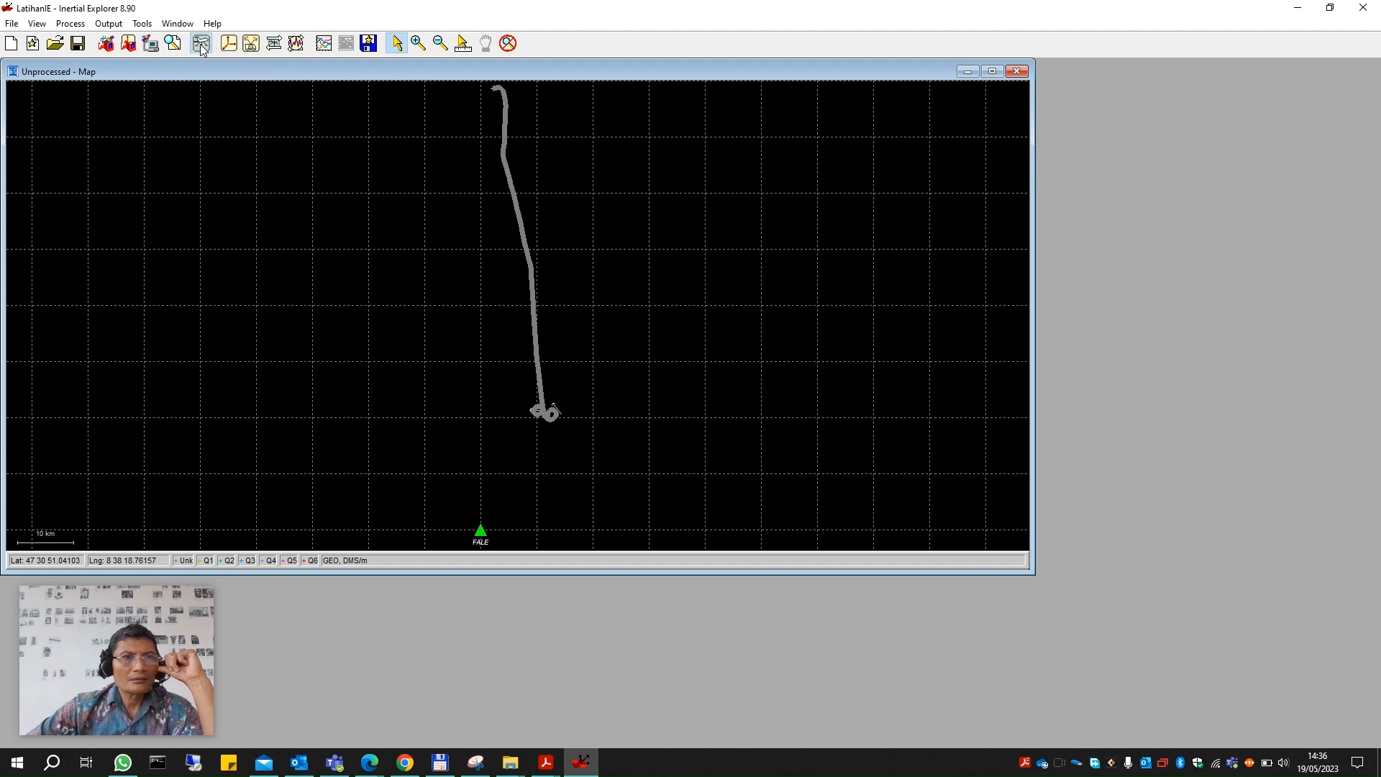
pyautogui.click(201, 45)
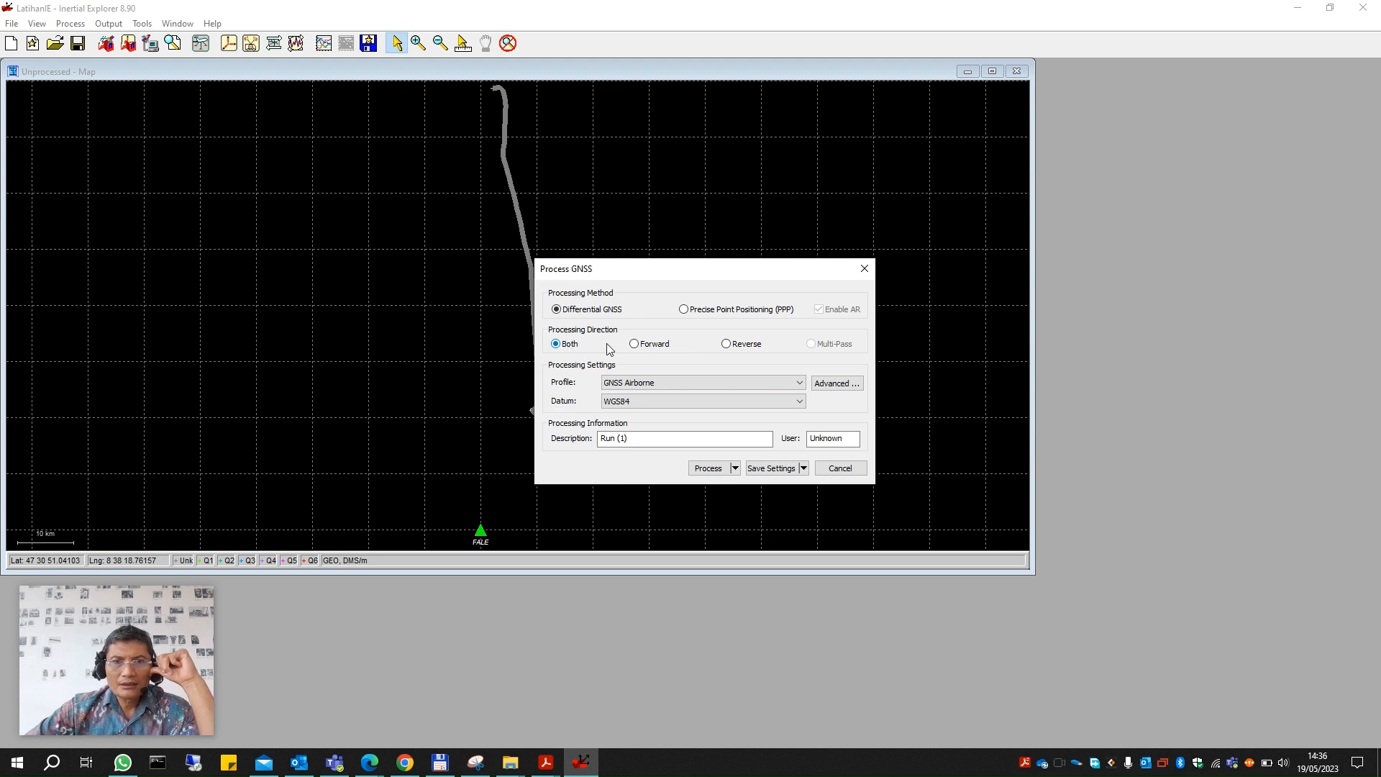
pyautogui.click(634, 344)
pyautogui.click(725, 345)
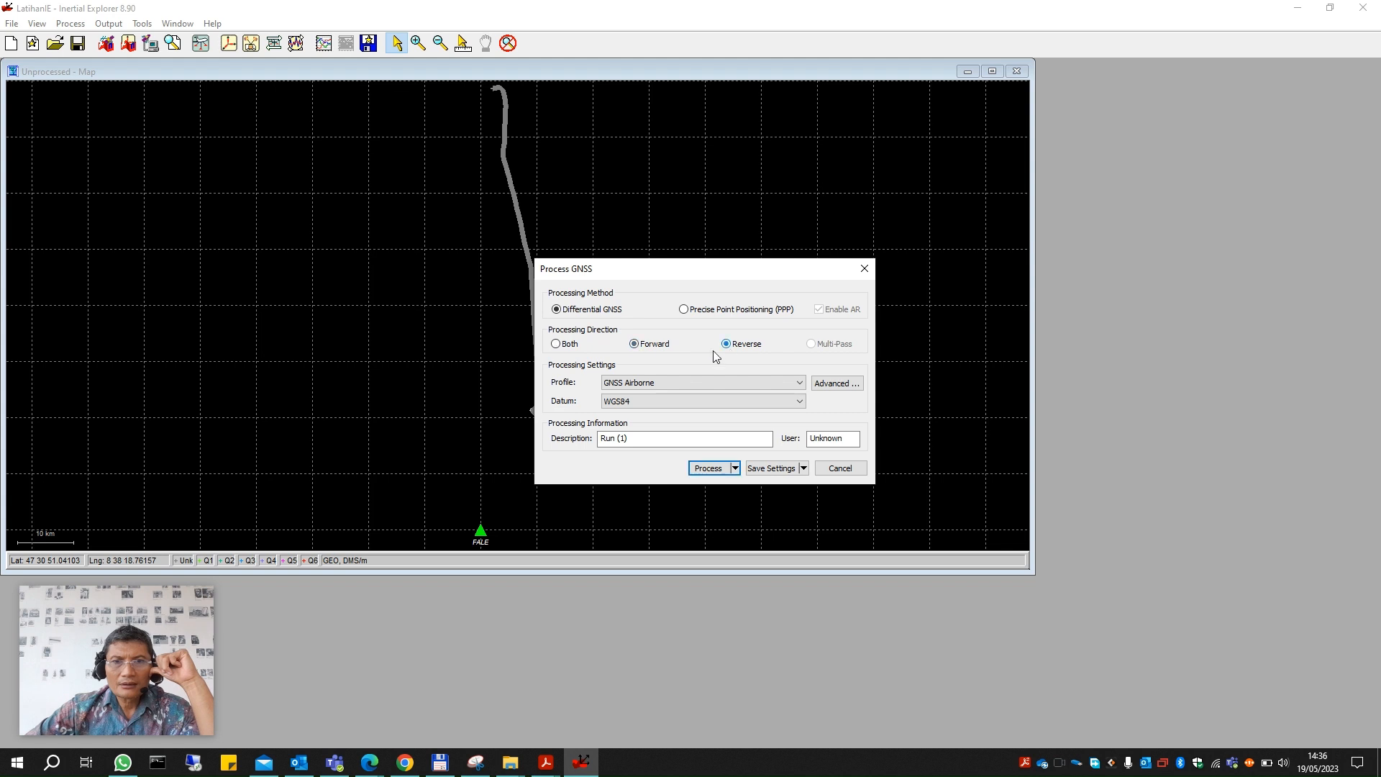
pyautogui.click(556, 344)
pyautogui.click(683, 309)
pyautogui.click(726, 344)
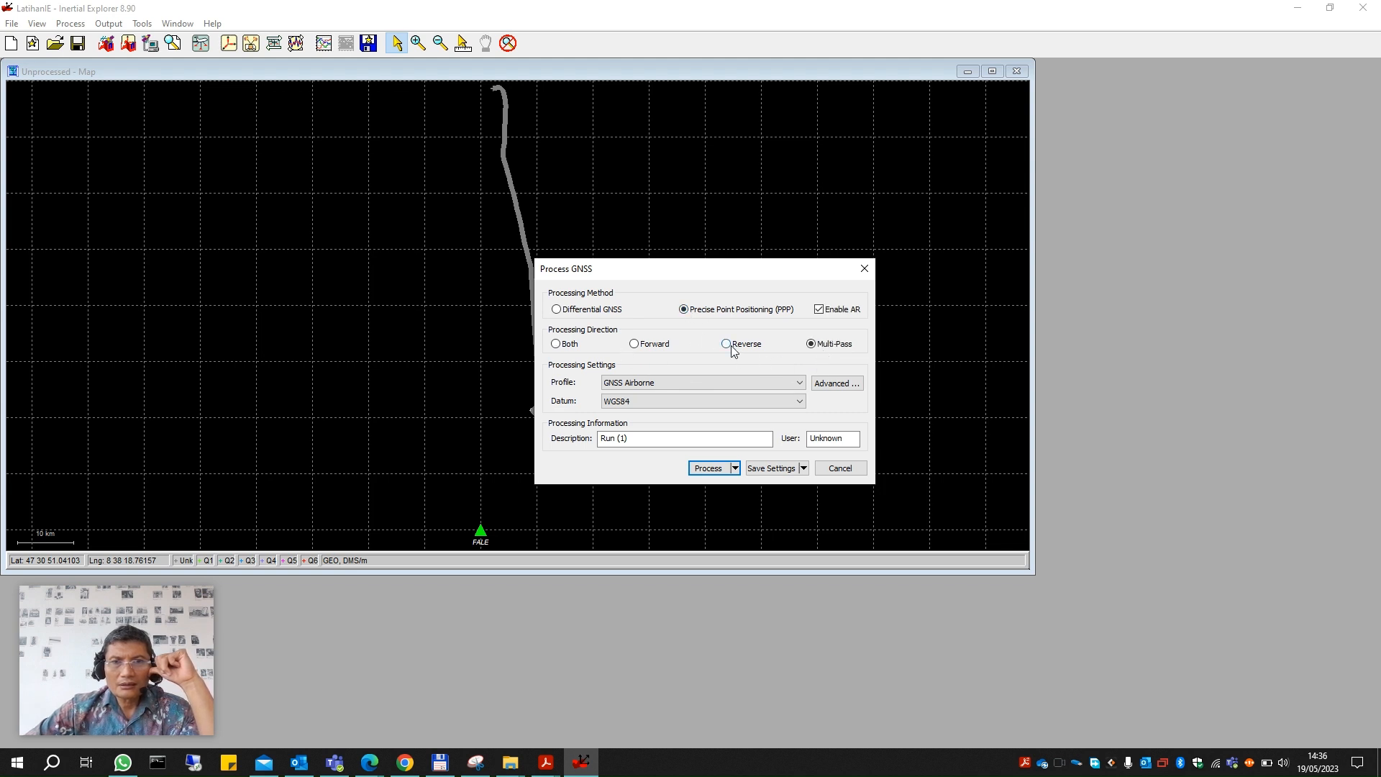
pyautogui.click(634, 344)
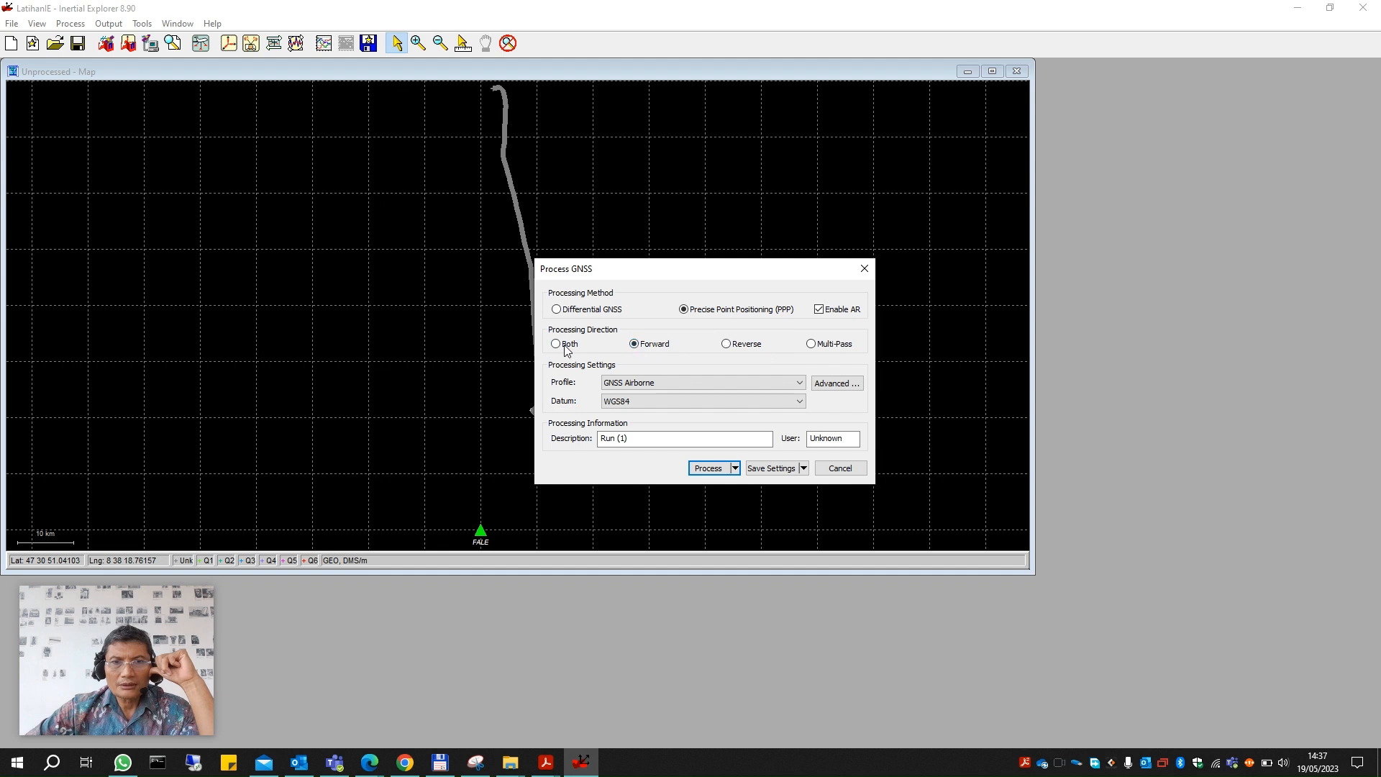
pyautogui.click(811, 345)
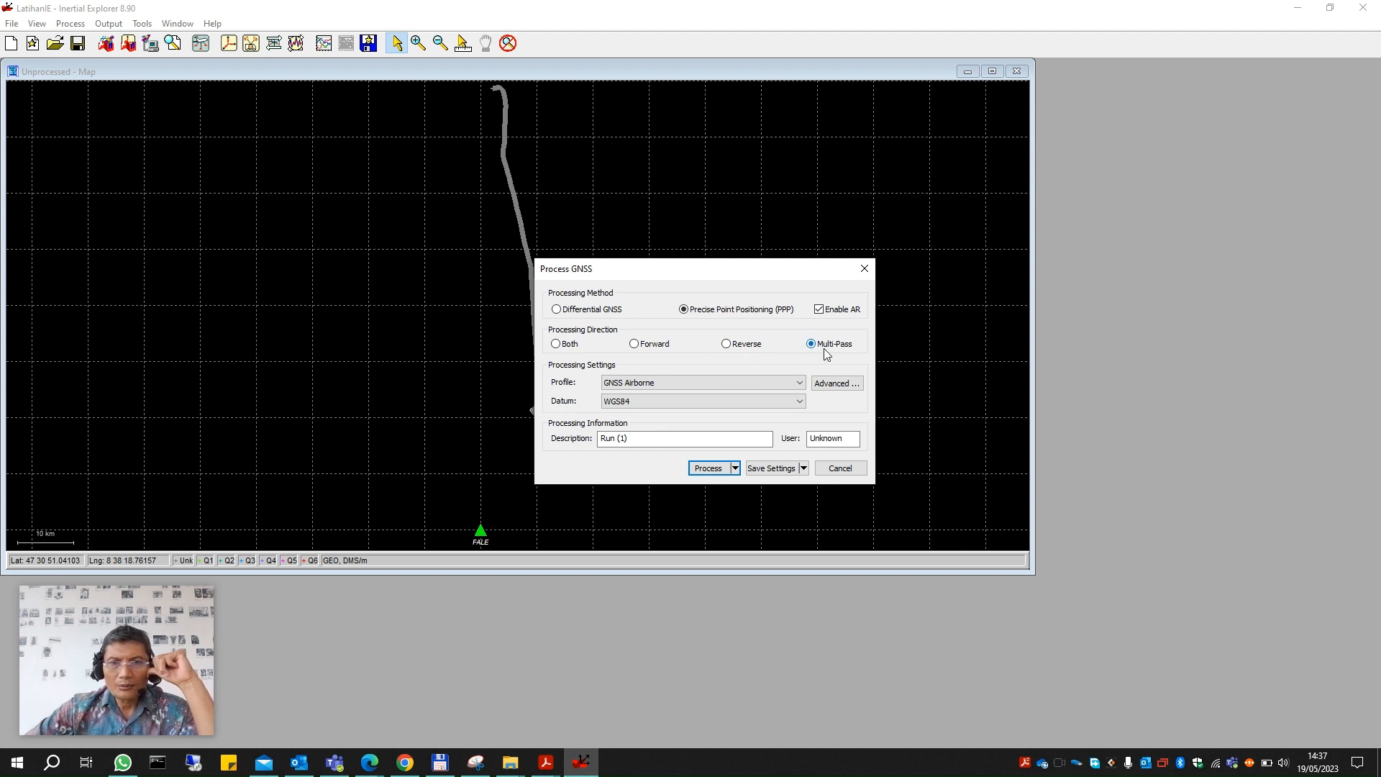
pyautogui.click(557, 310)
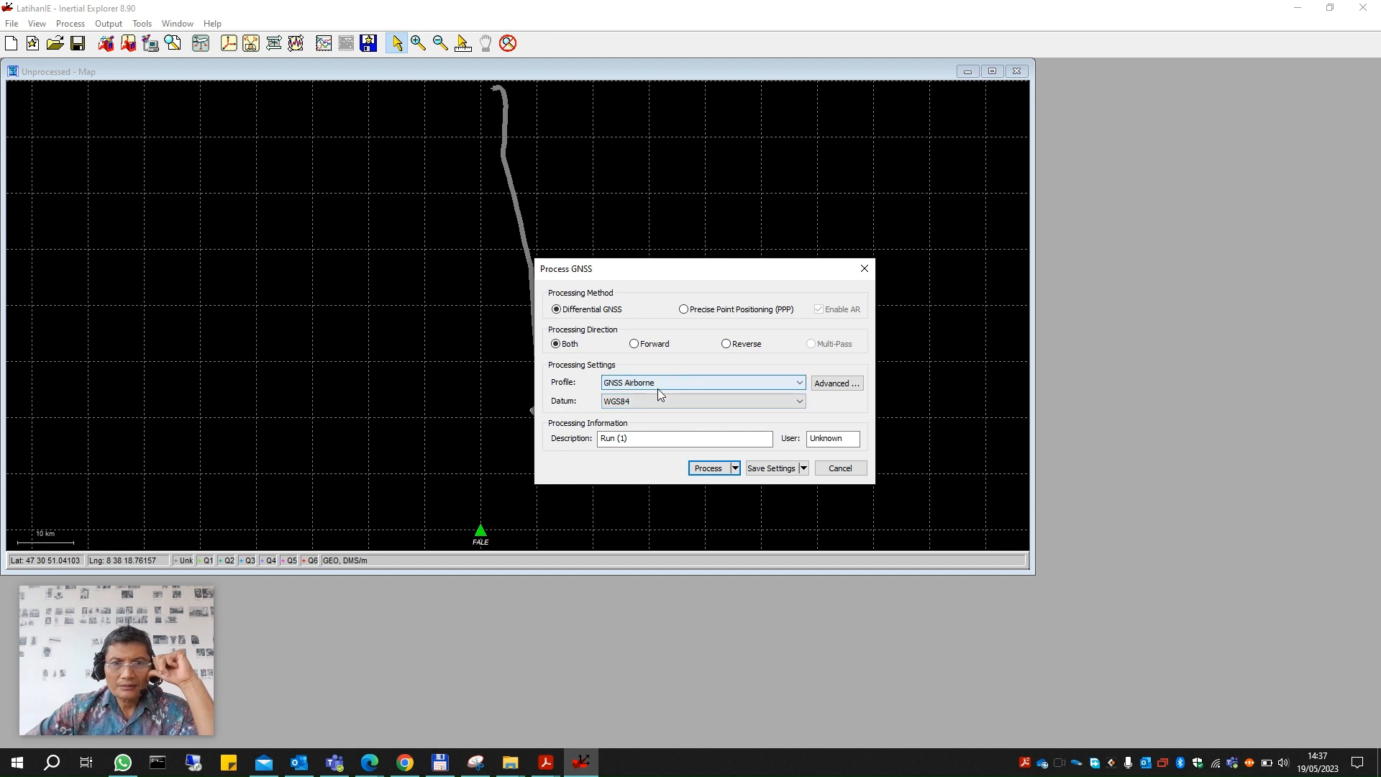
# Set the run description to Latihan, enter the user's initials, and start the differential GNSS processing.
pyautogui.click(663, 440)
pyautogui.moveTo(661, 440); pyautogui.dragTo(603, 437)
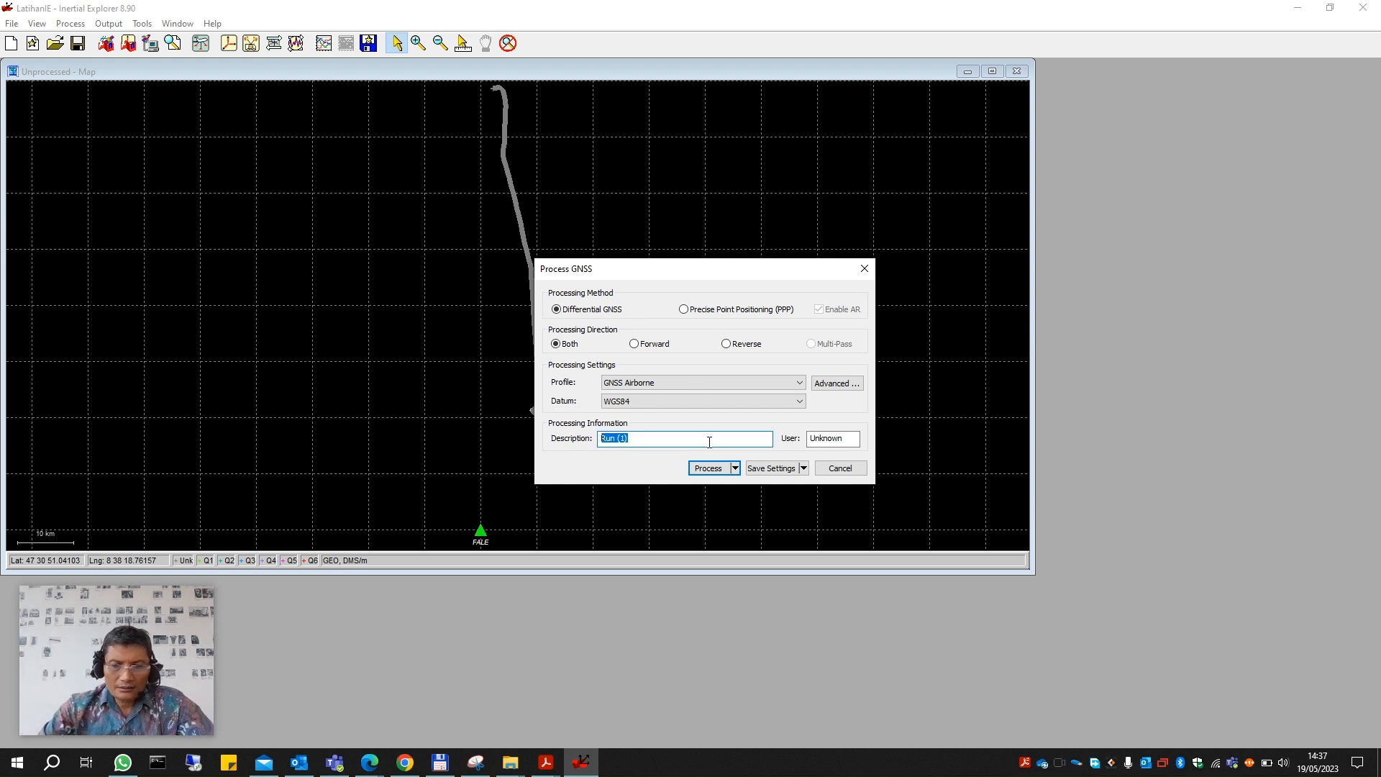
pyautogui.write('Latihan')
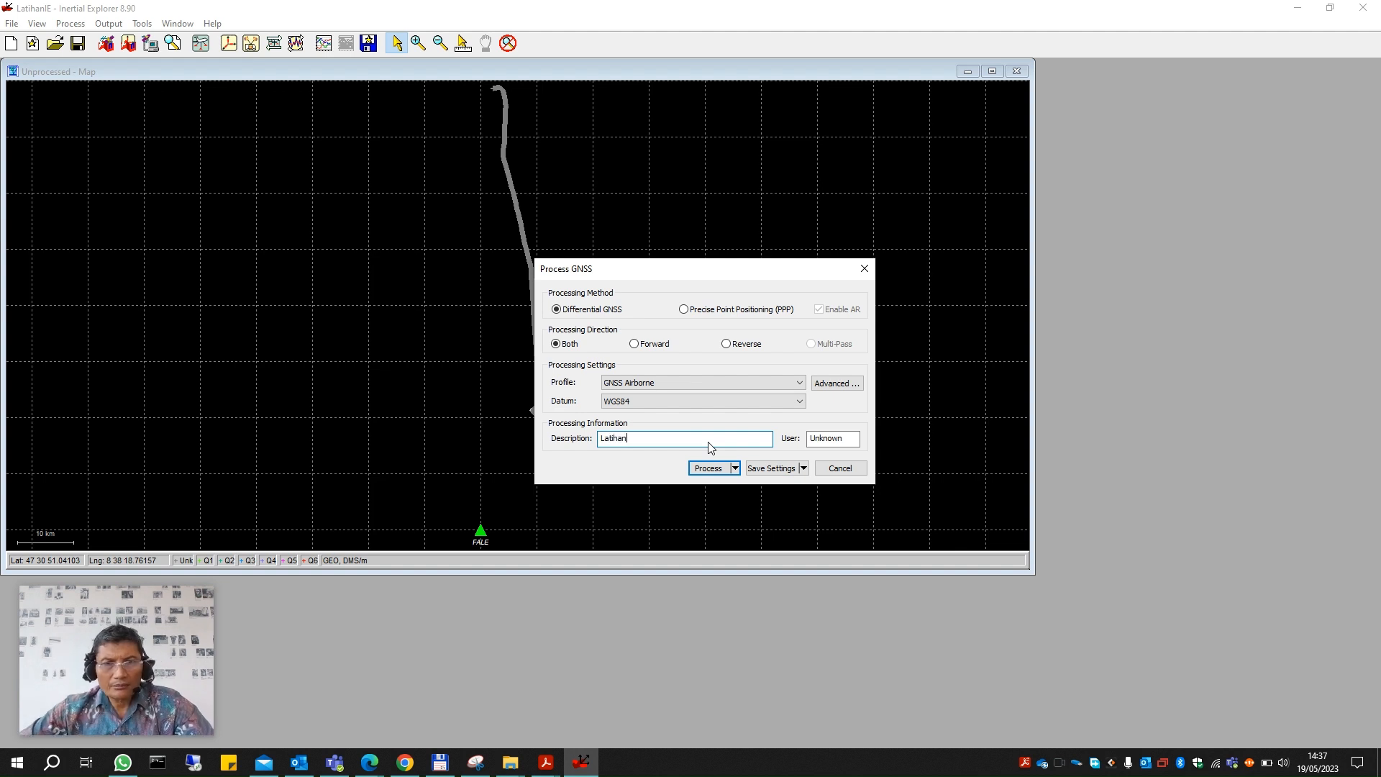
pyautogui.doubleClick(853, 440)
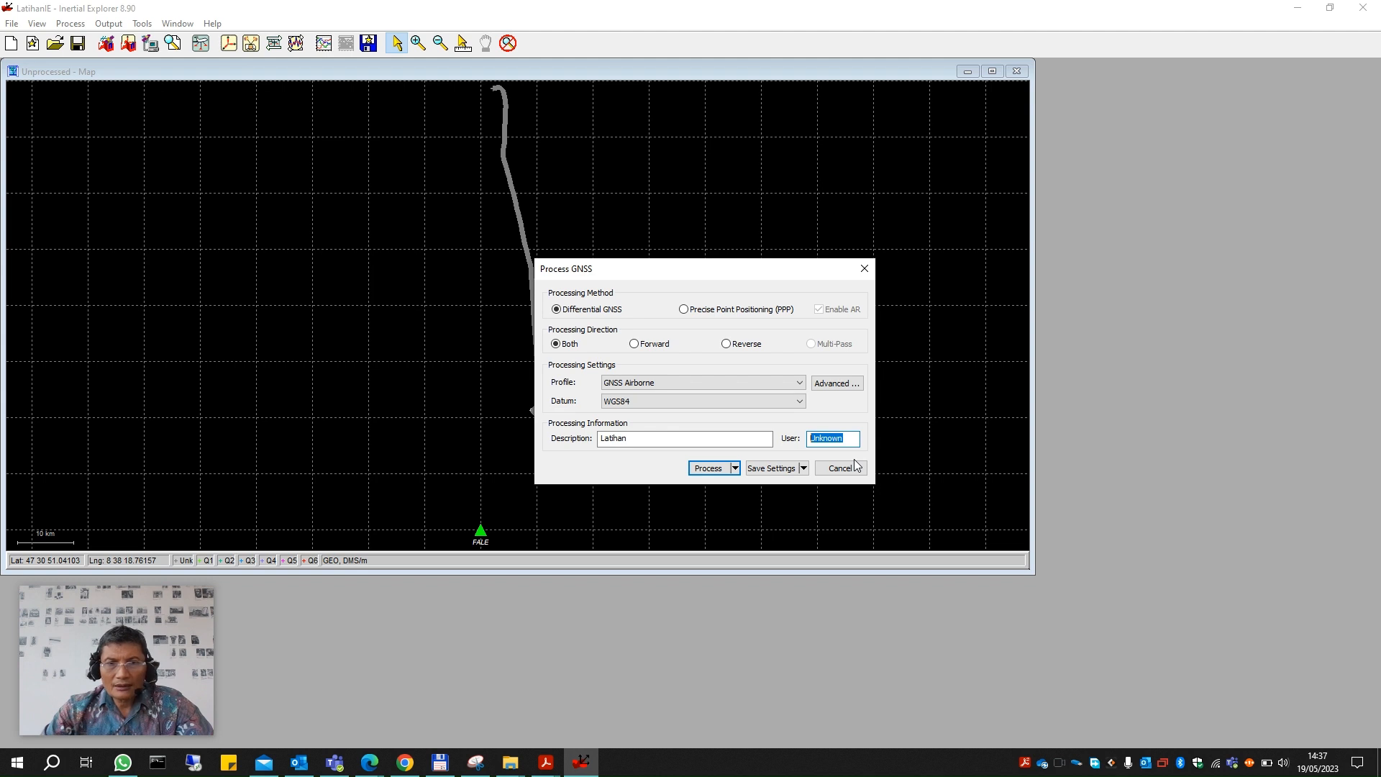
pyautogui.write('WSN')
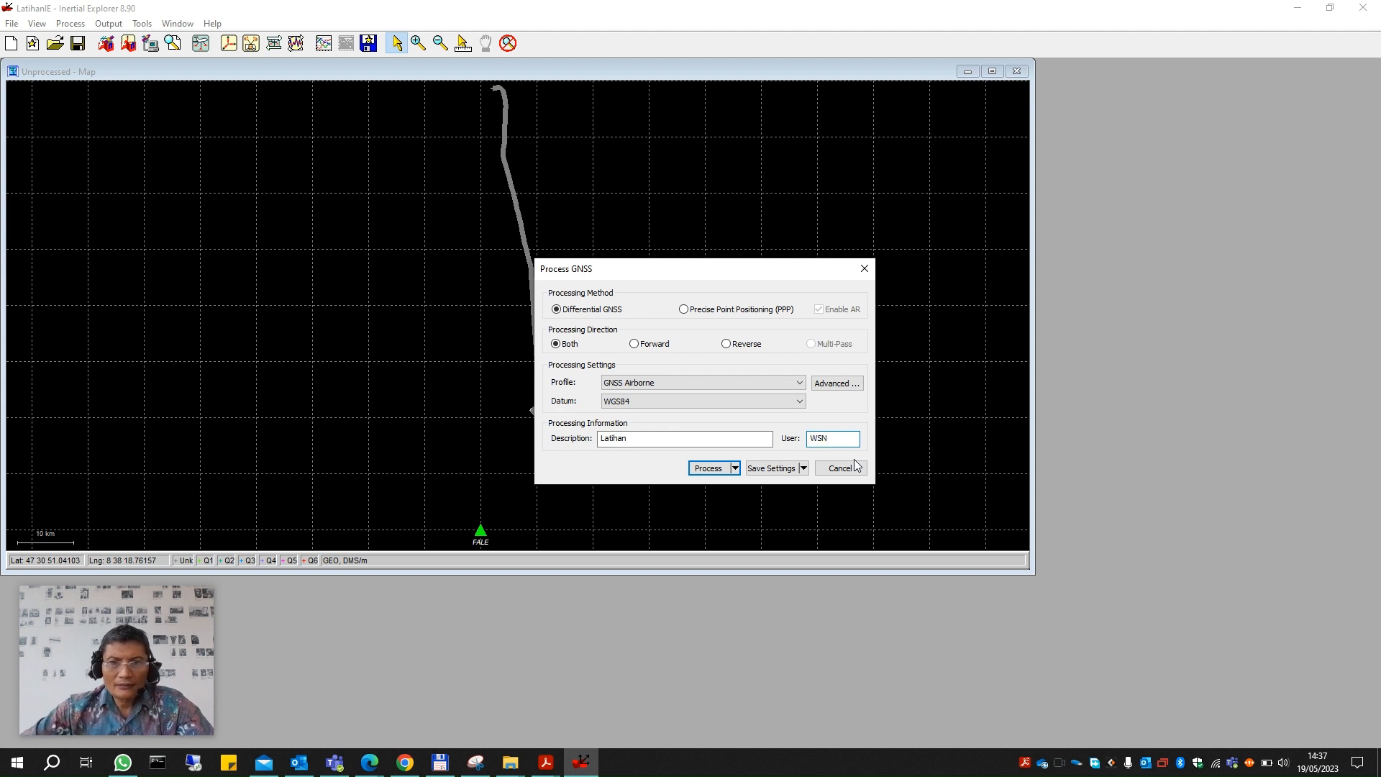
pyautogui.click(716, 470)
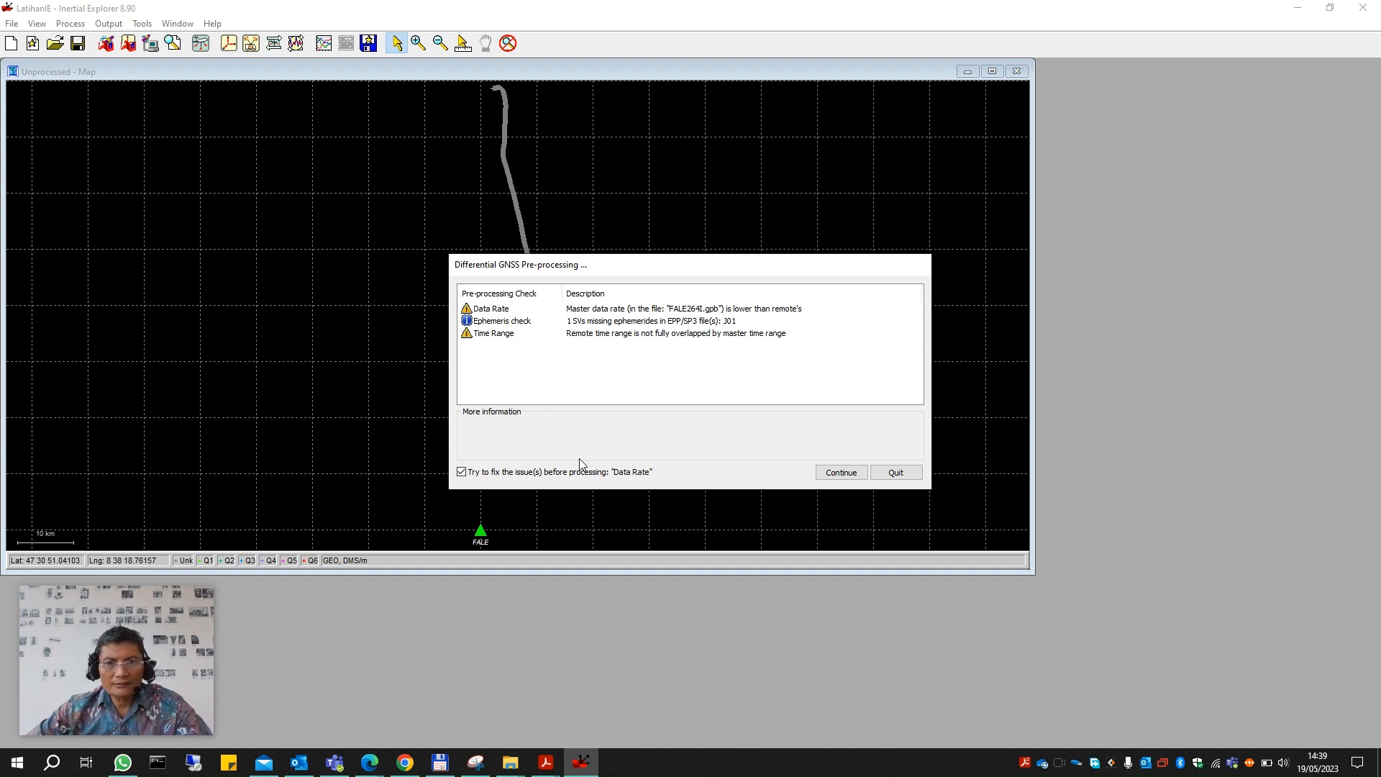
# Continue past the pre-processing checks with the Data Rate fix enabled, and inspect the southern loops of the combined GNSS trajectory.
pyautogui.click(462, 472)
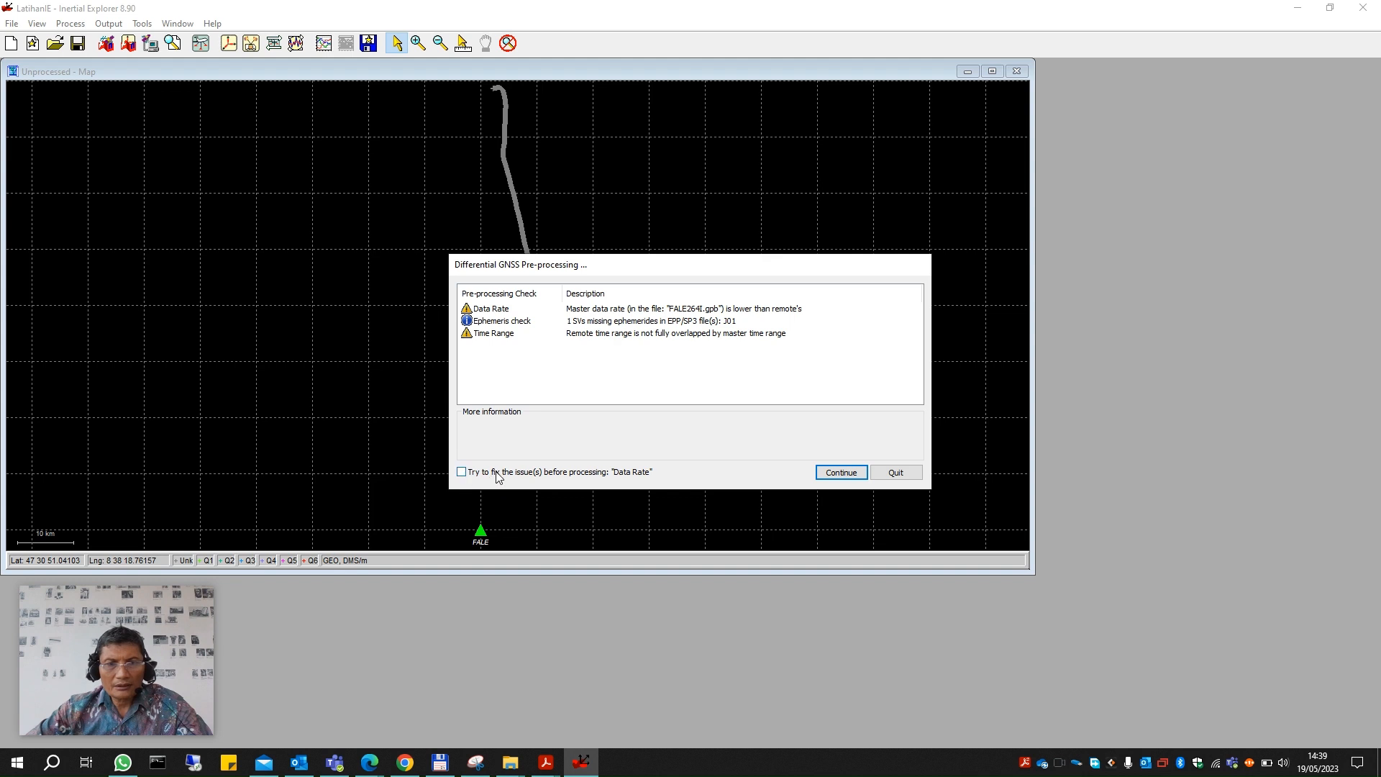
pyautogui.click(463, 473)
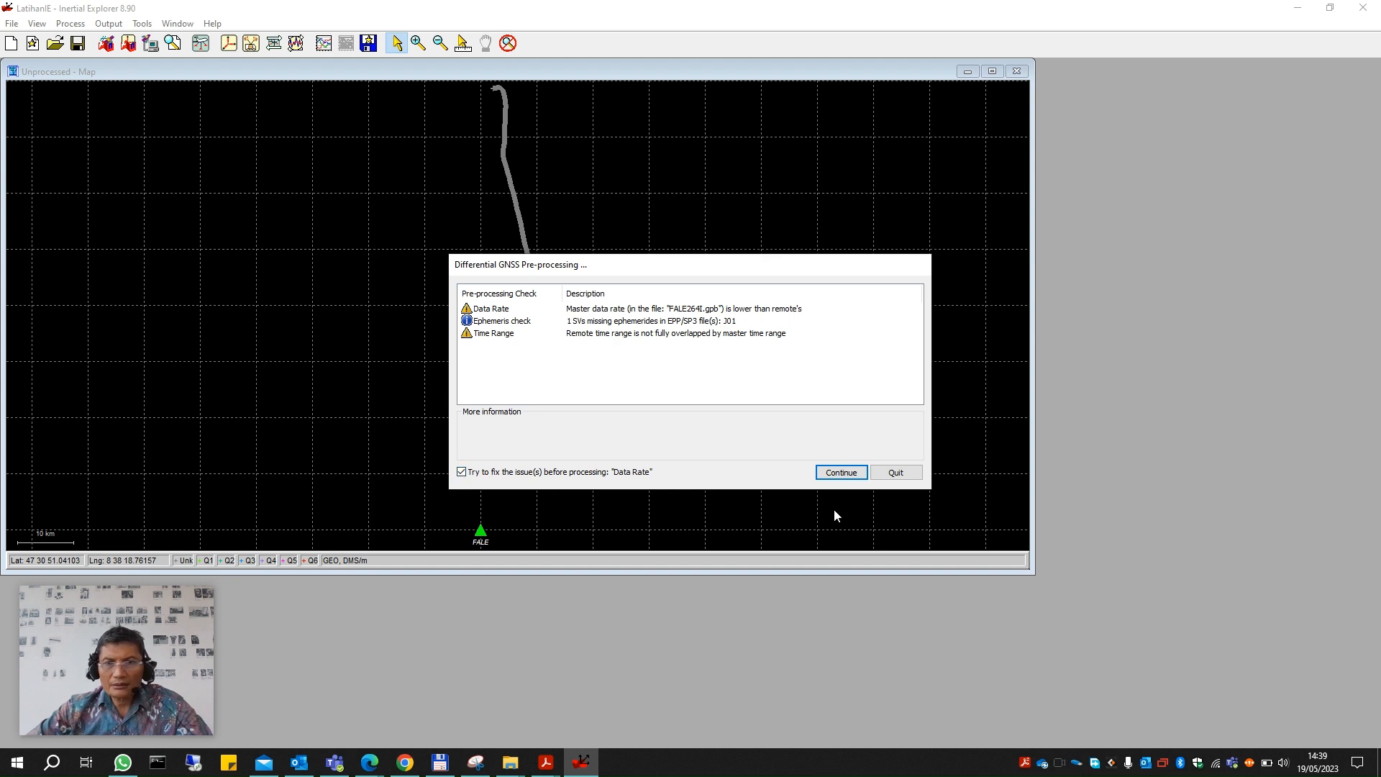
pyautogui.click(841, 472)
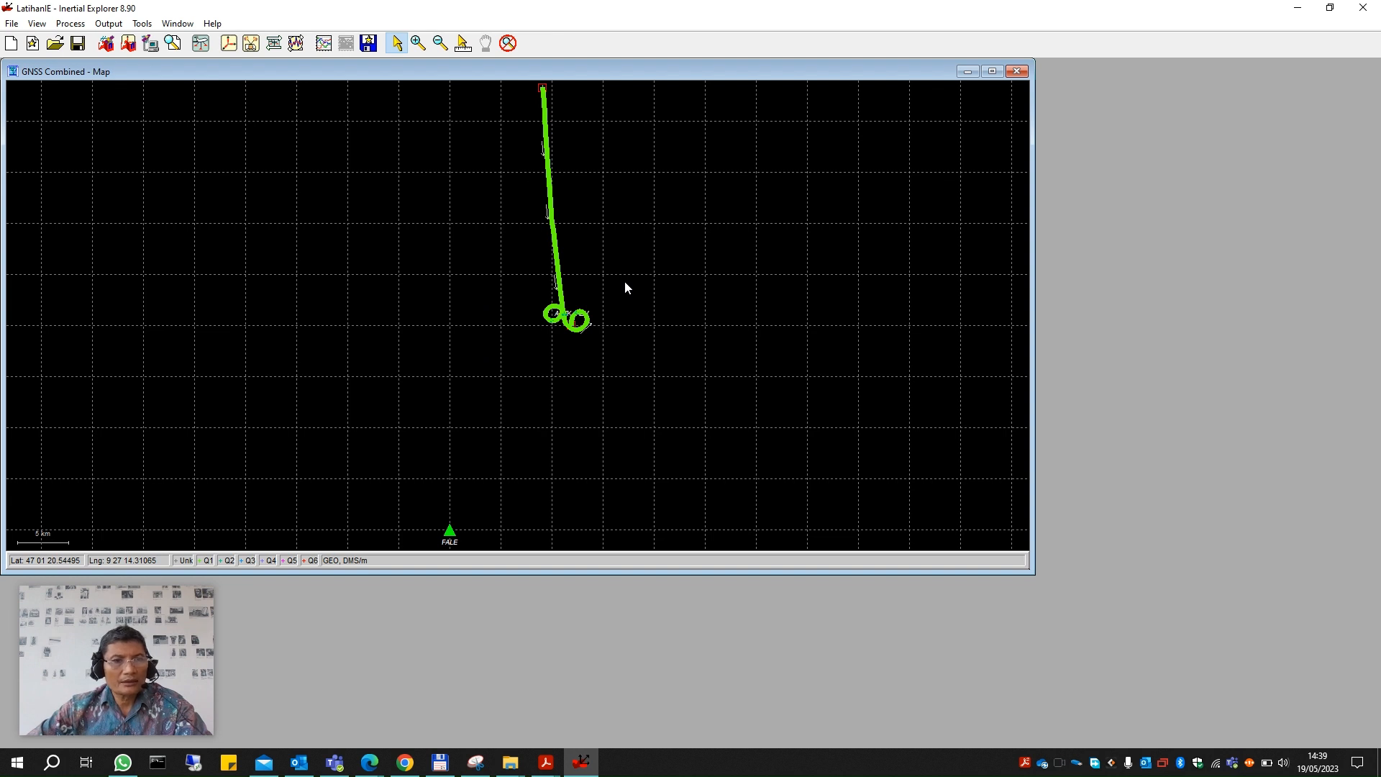
pyautogui.scroll(3, 555, 259)
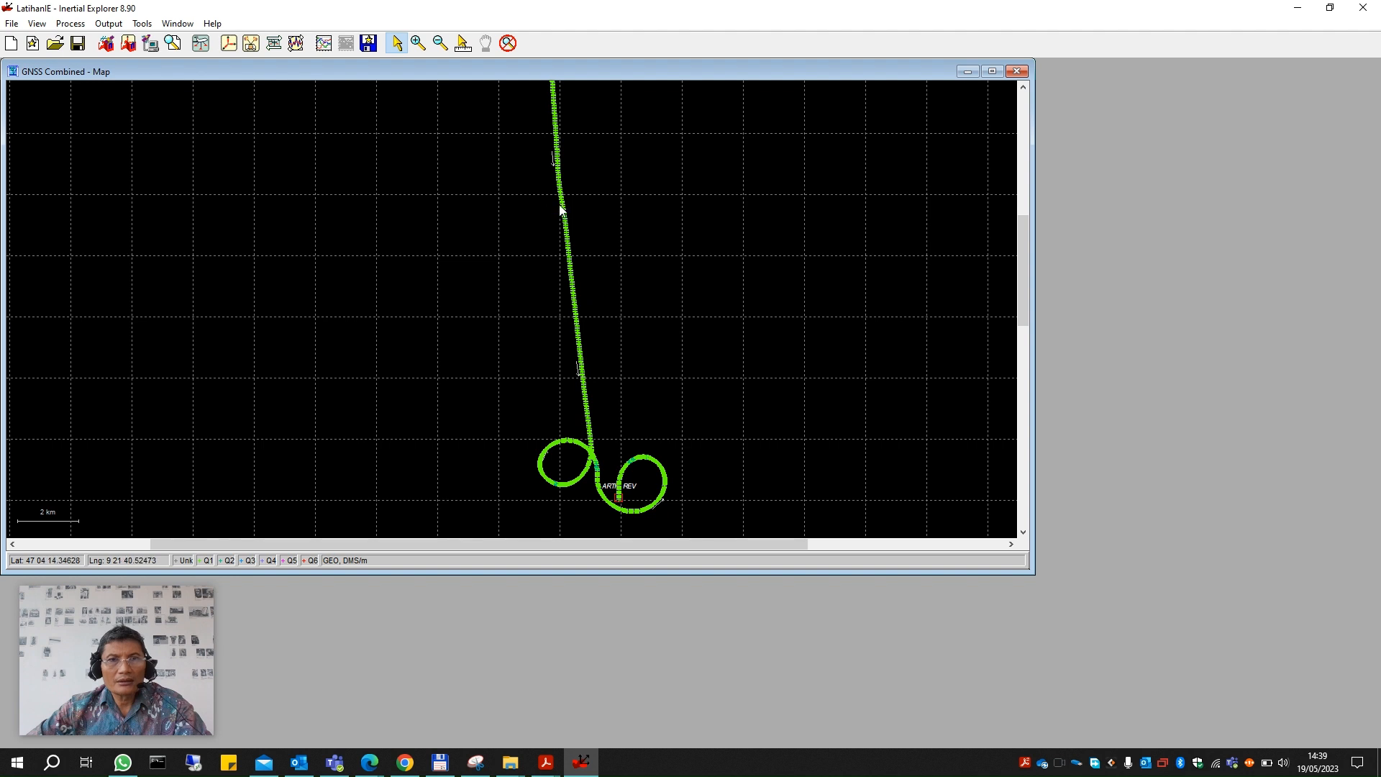
pyautogui.scroll(-3, 559, 201)
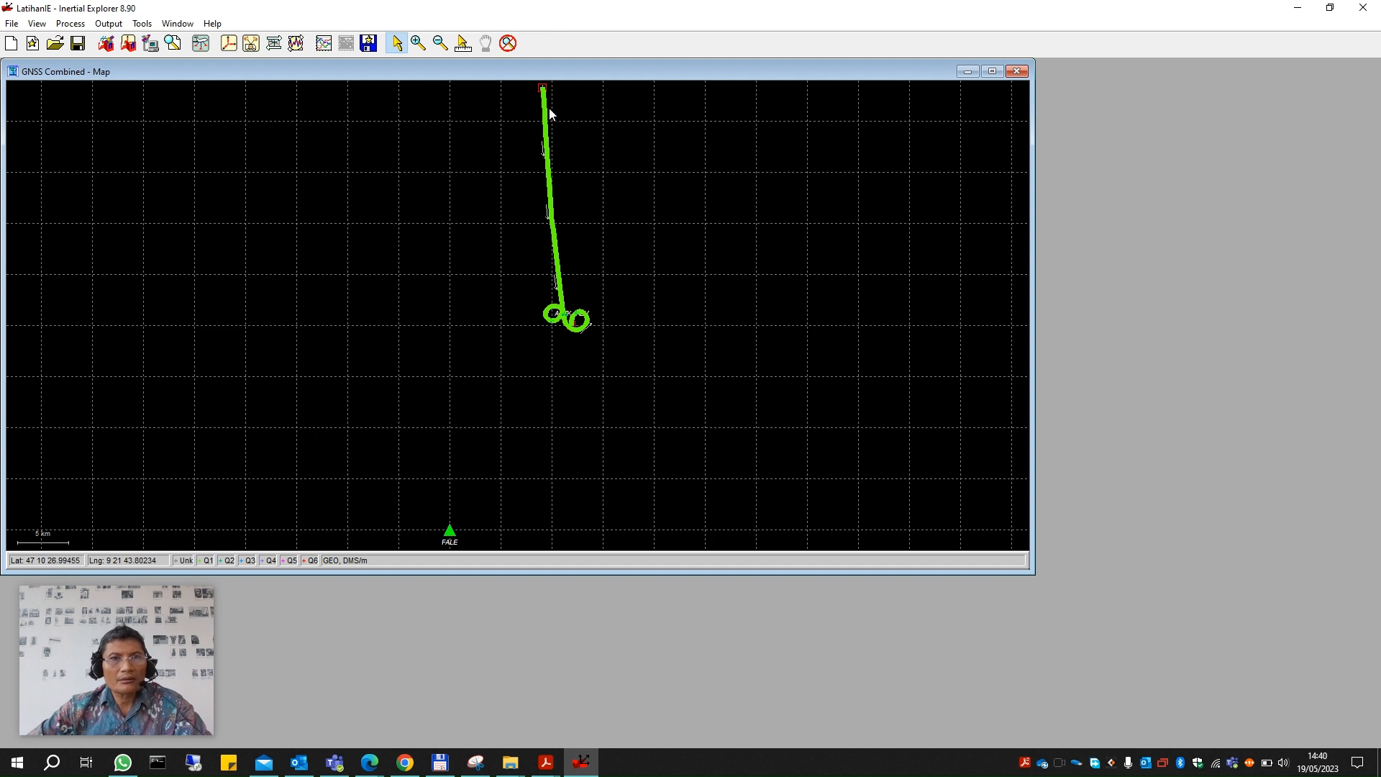
# Plot the results with the grouped Waypoint GNSS QC plots.
pyautogui.click(325, 46)
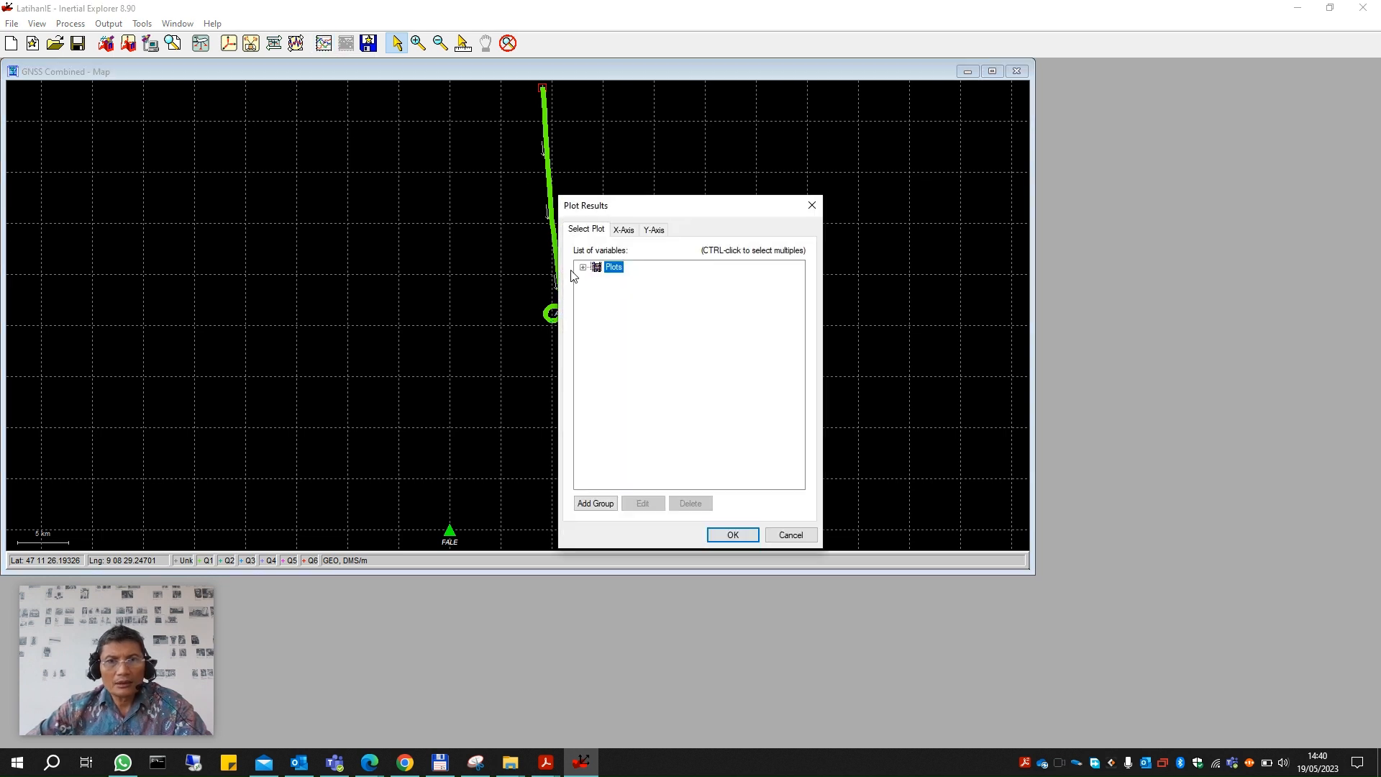
pyautogui.click(583, 268)
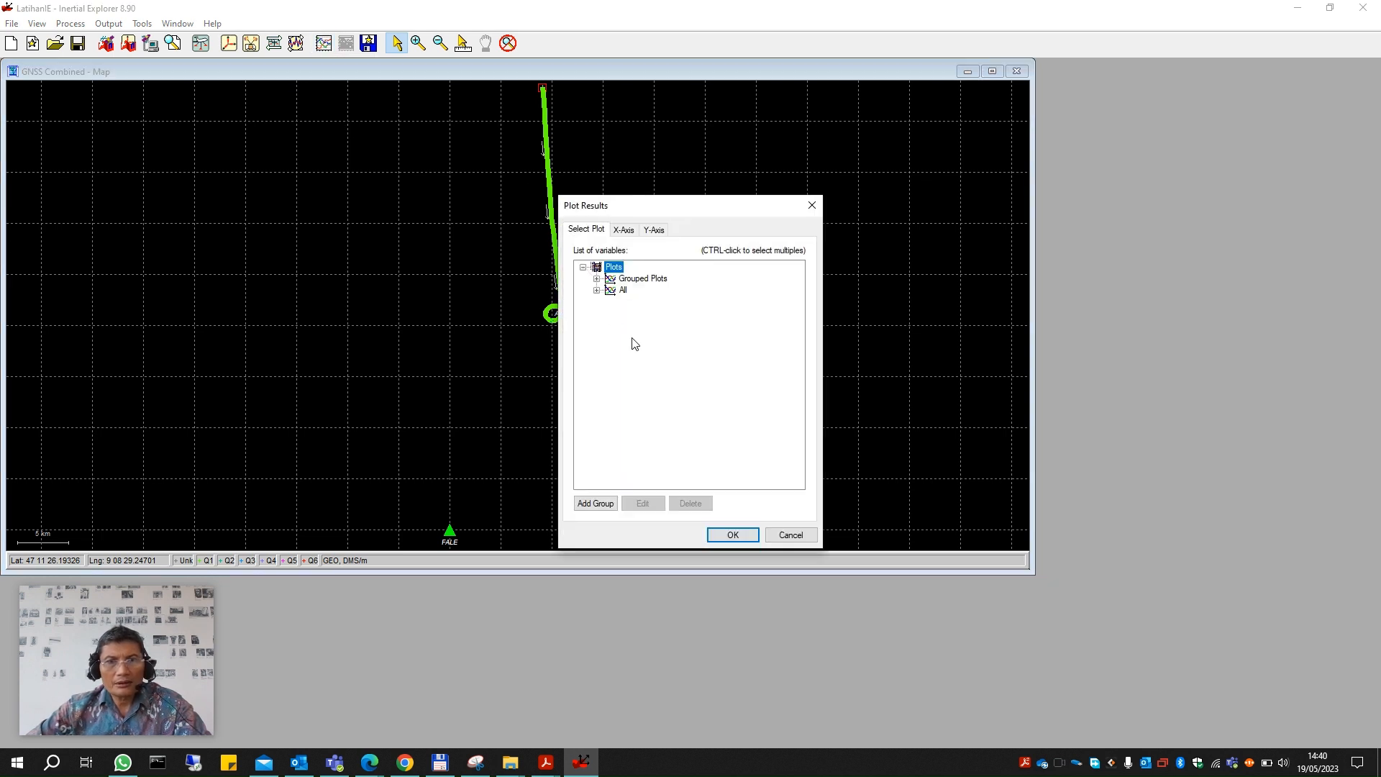
pyautogui.click(597, 279)
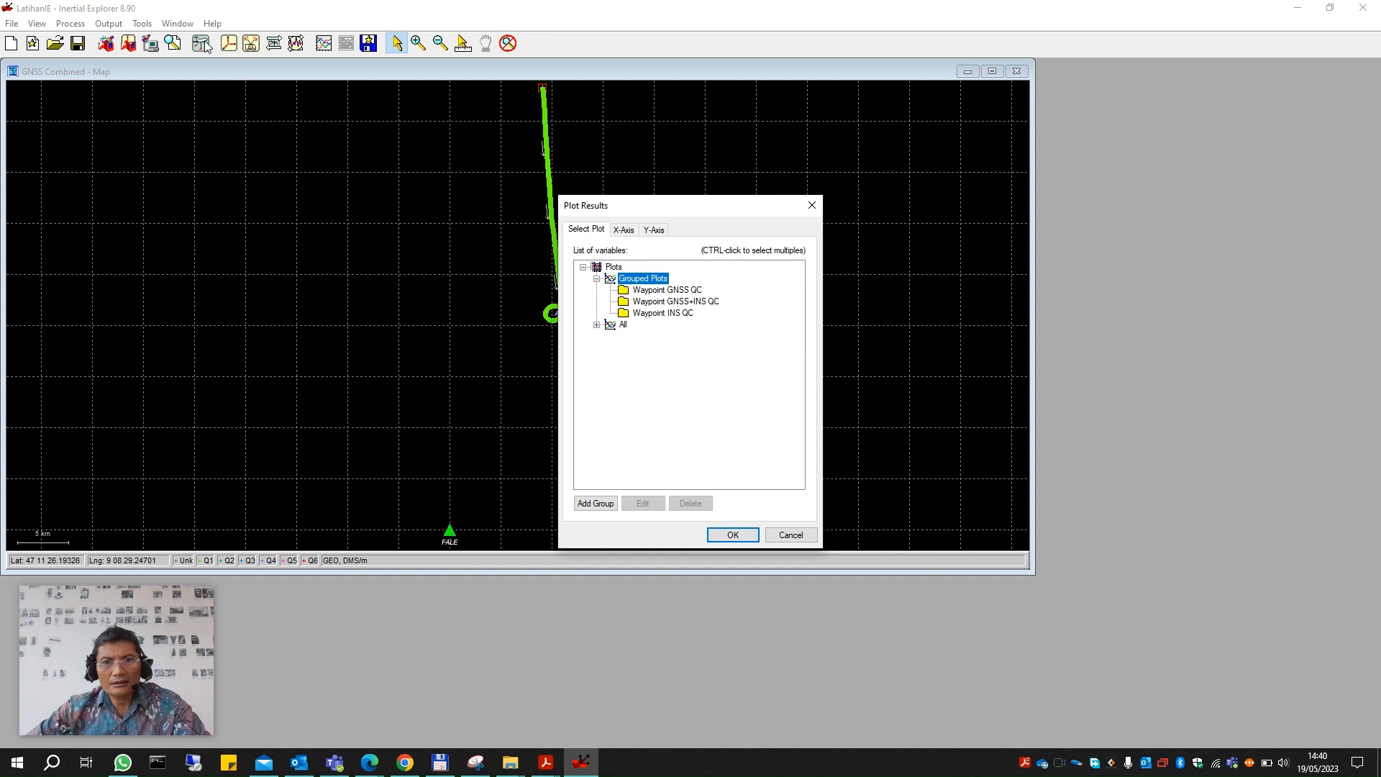
pyautogui.click(667, 290)
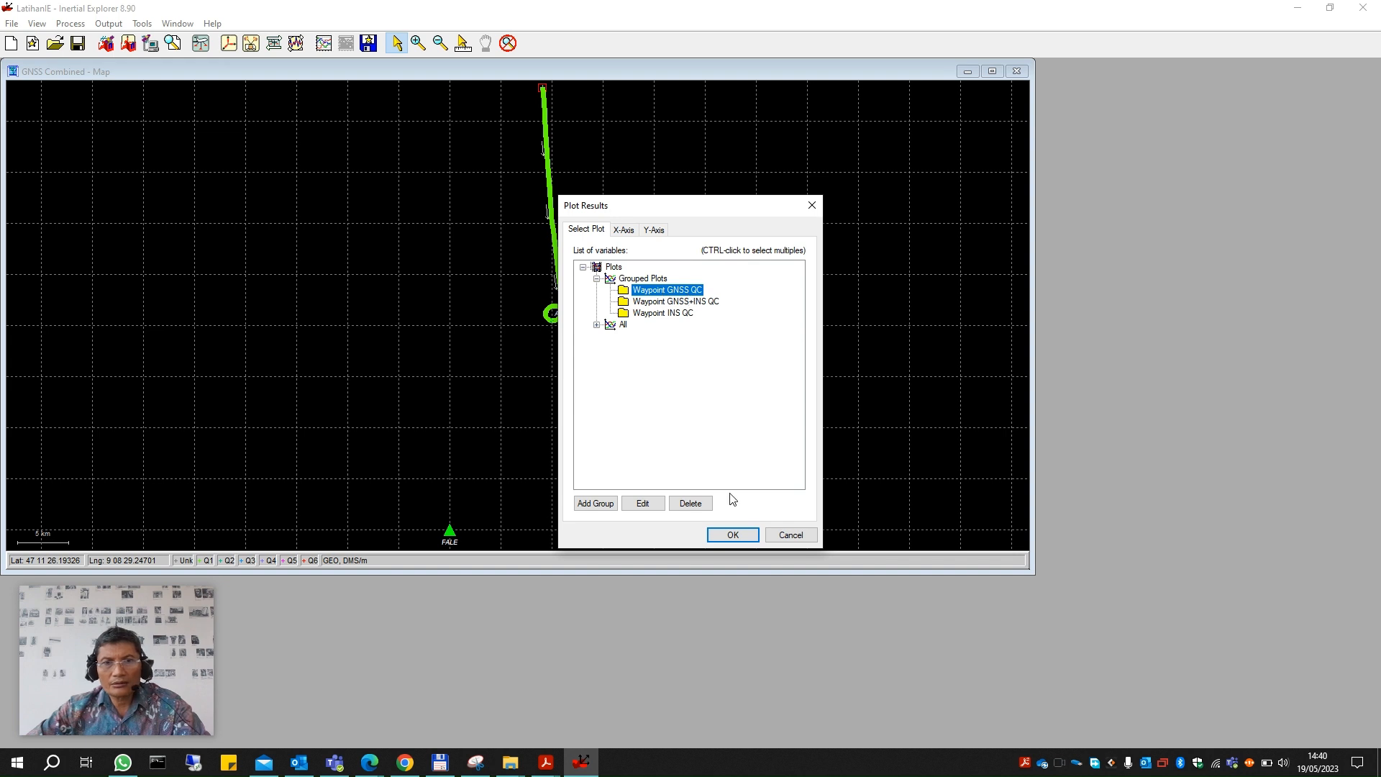
pyautogui.click(733, 536)
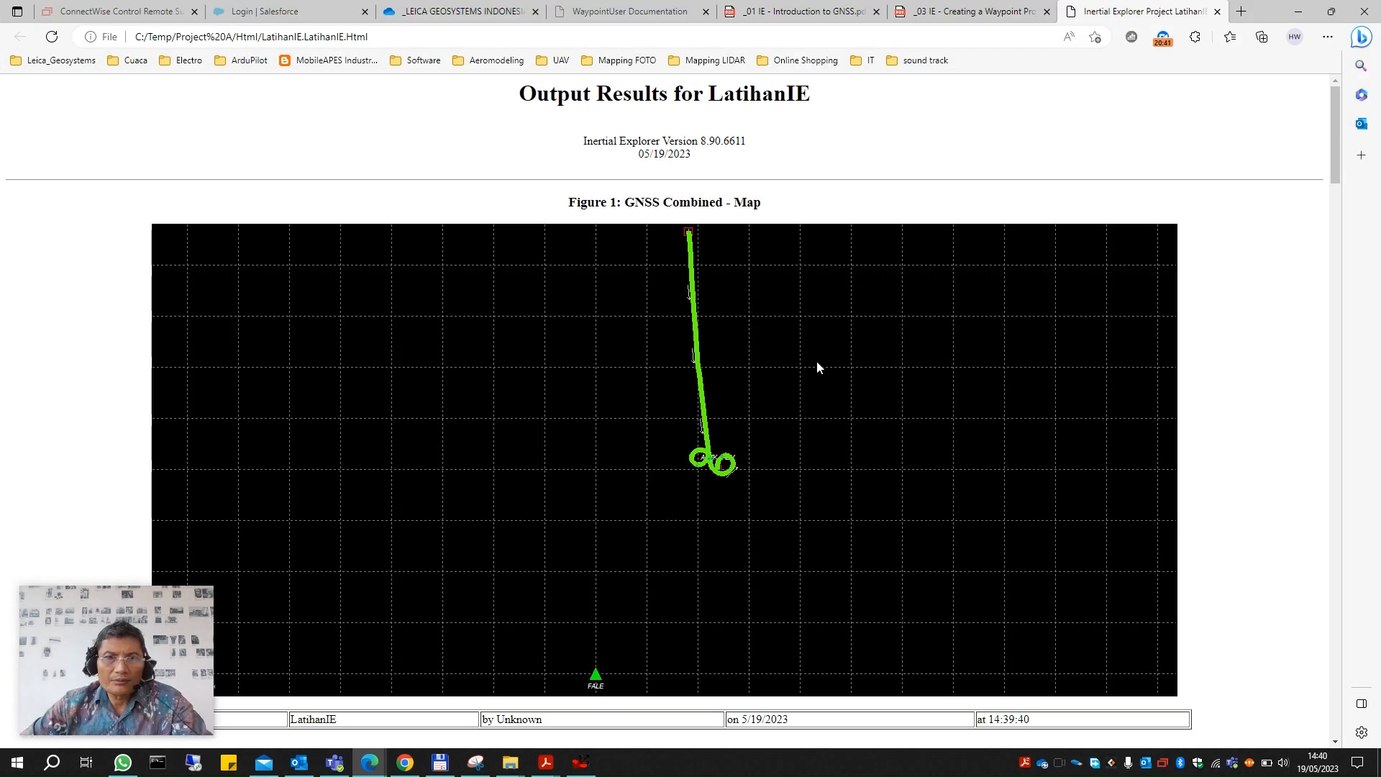
# Examine the combined map and the forward/reverse separation plots in the LatihanIE output report.
pyautogui.scroll(-5, 791, 348)
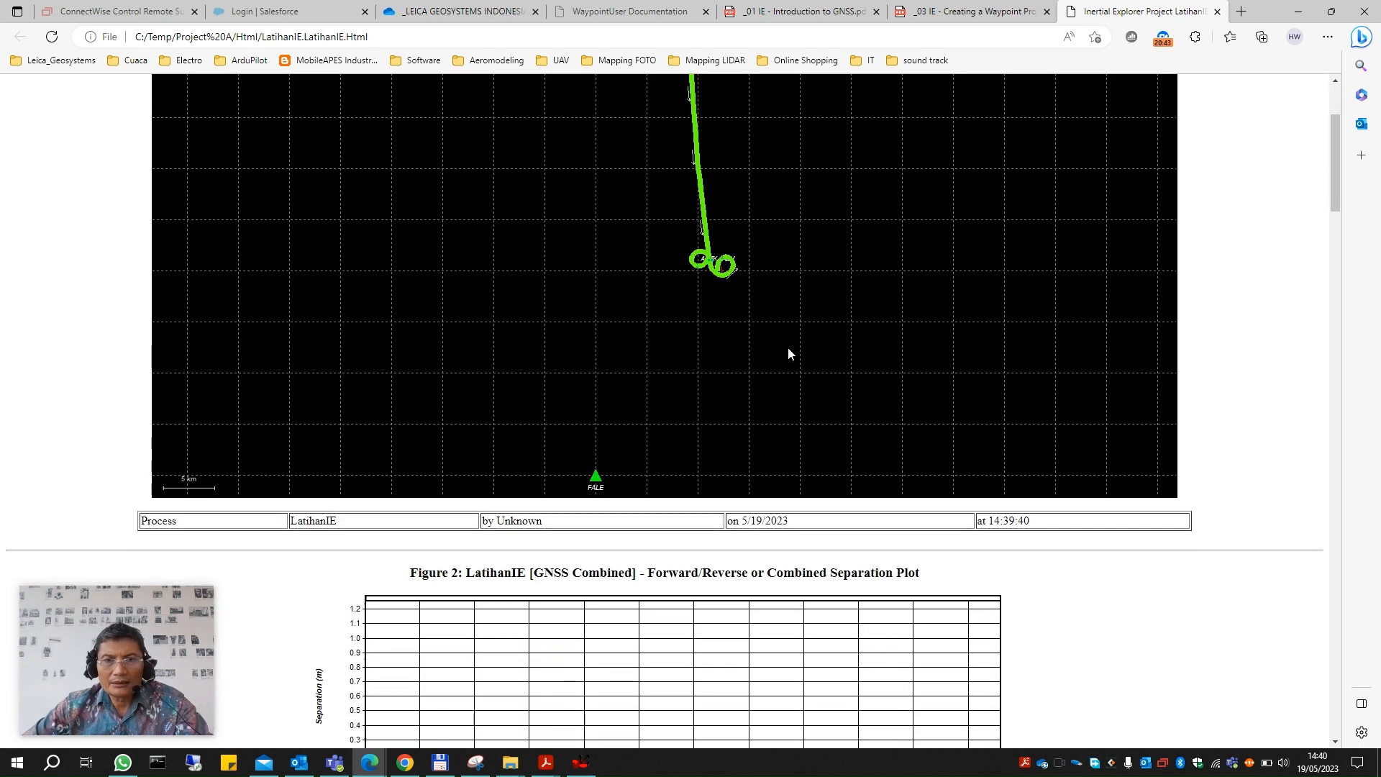
pyautogui.scroll(-1, 789, 350)
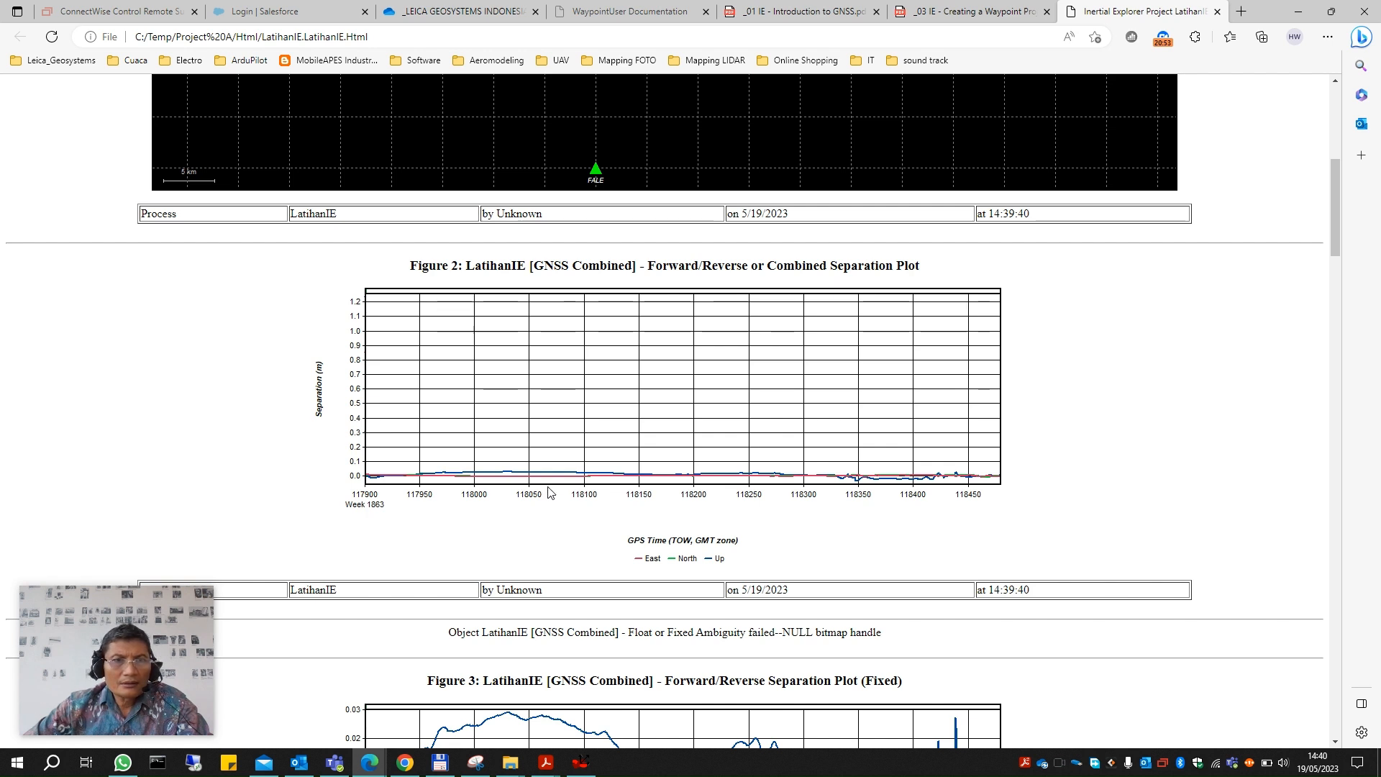
pyautogui.rightClick(725, 469)
pyautogui.click(804, 510)
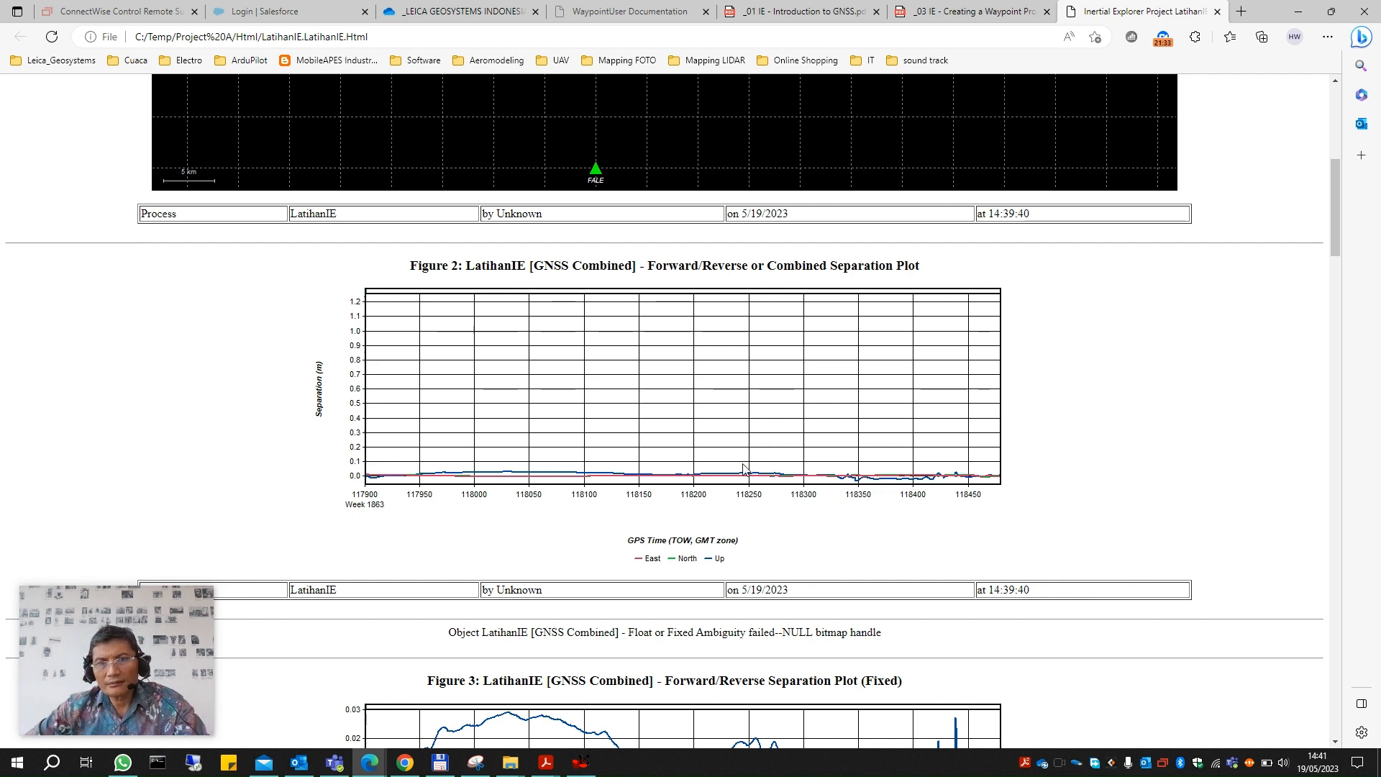
pyautogui.scroll(-1, 730, 498)
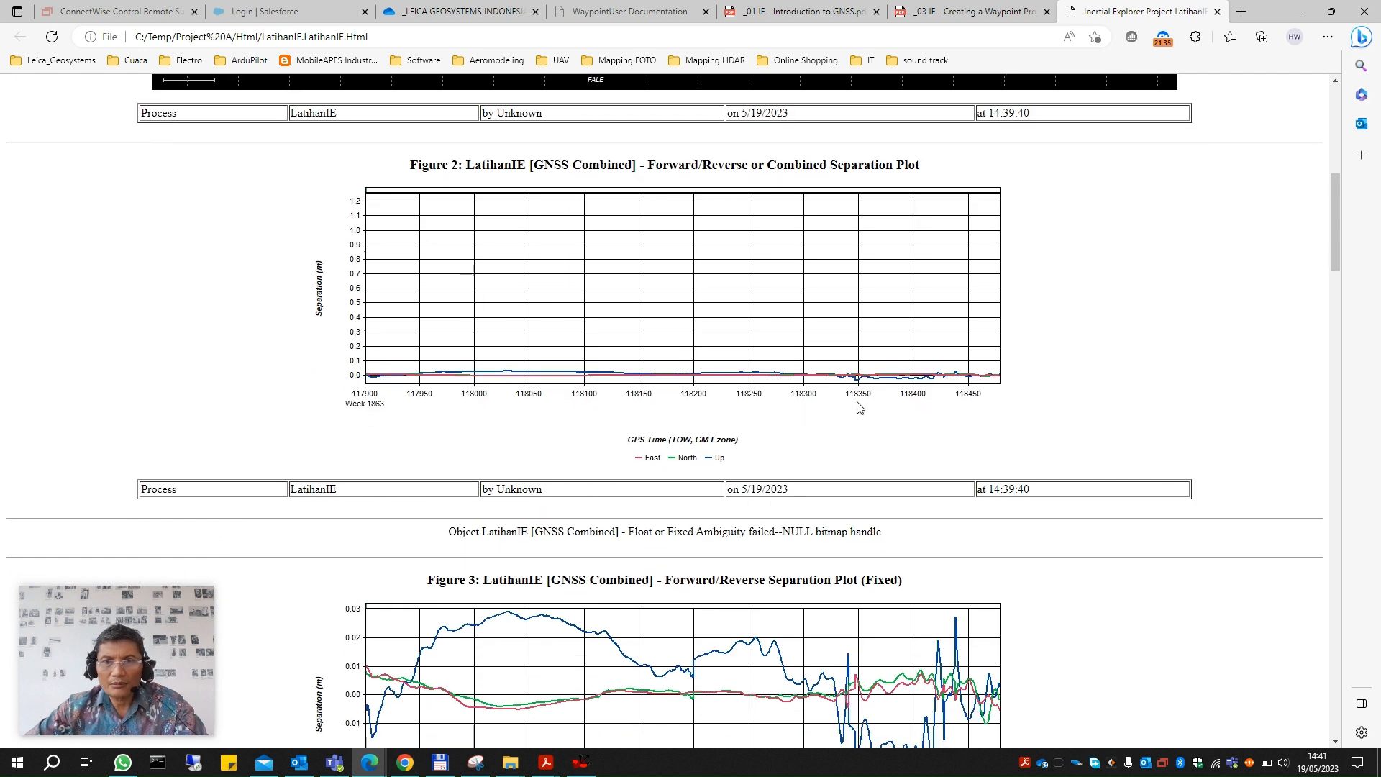
pyautogui.scroll(-3, 827, 370)
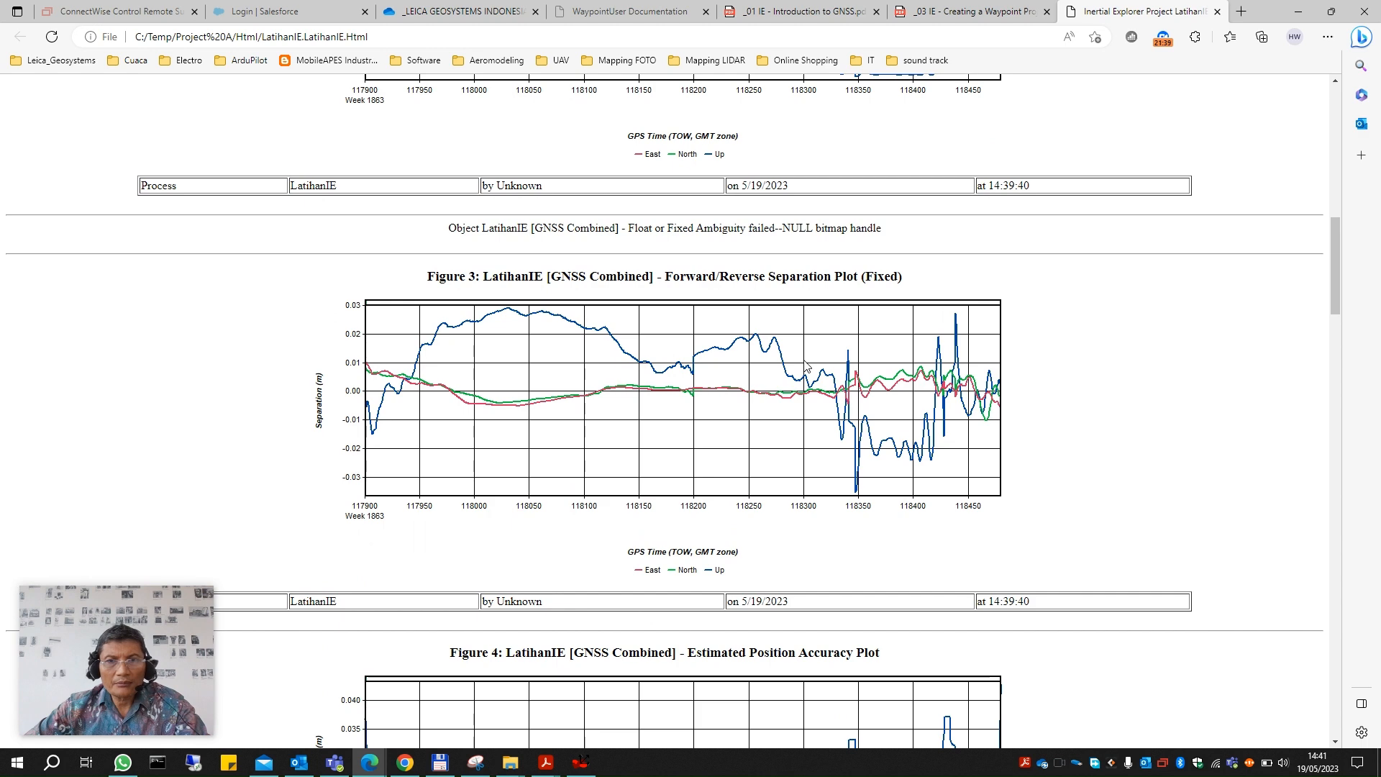
# Look through the report's estimated position accuracy and residual plots, and return to the Quality Factor plot.
pyautogui.scroll(-11, 827, 320)
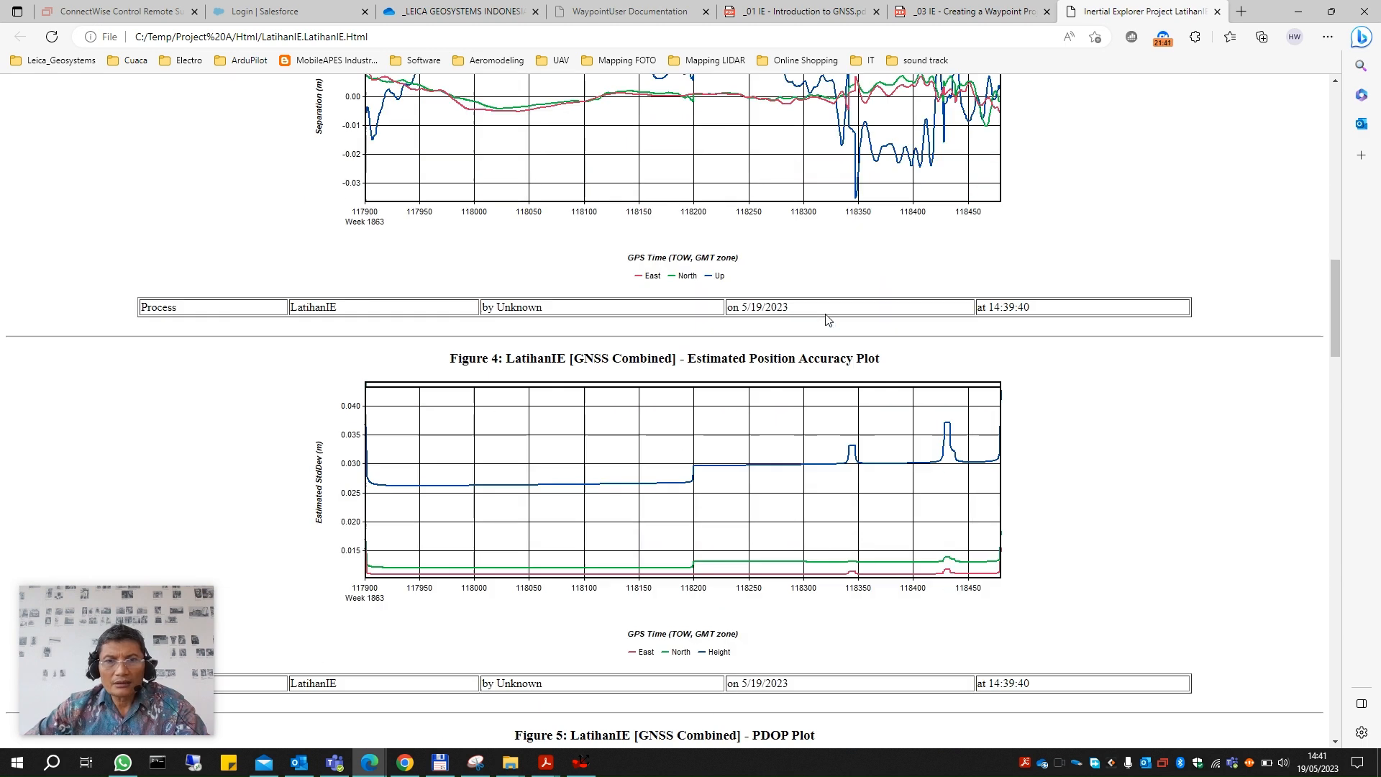
pyautogui.scroll(-10, 827, 320)
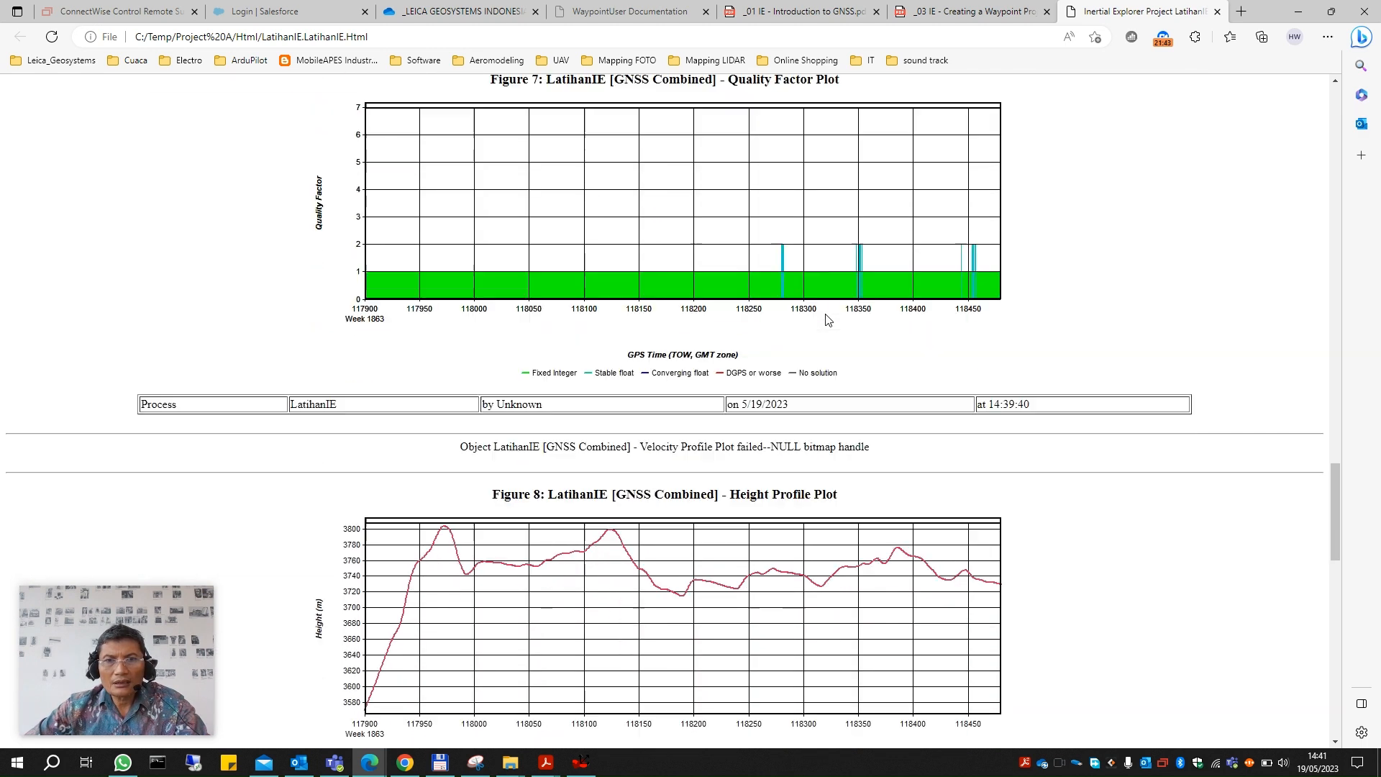
pyautogui.scroll(-7, 827, 320)
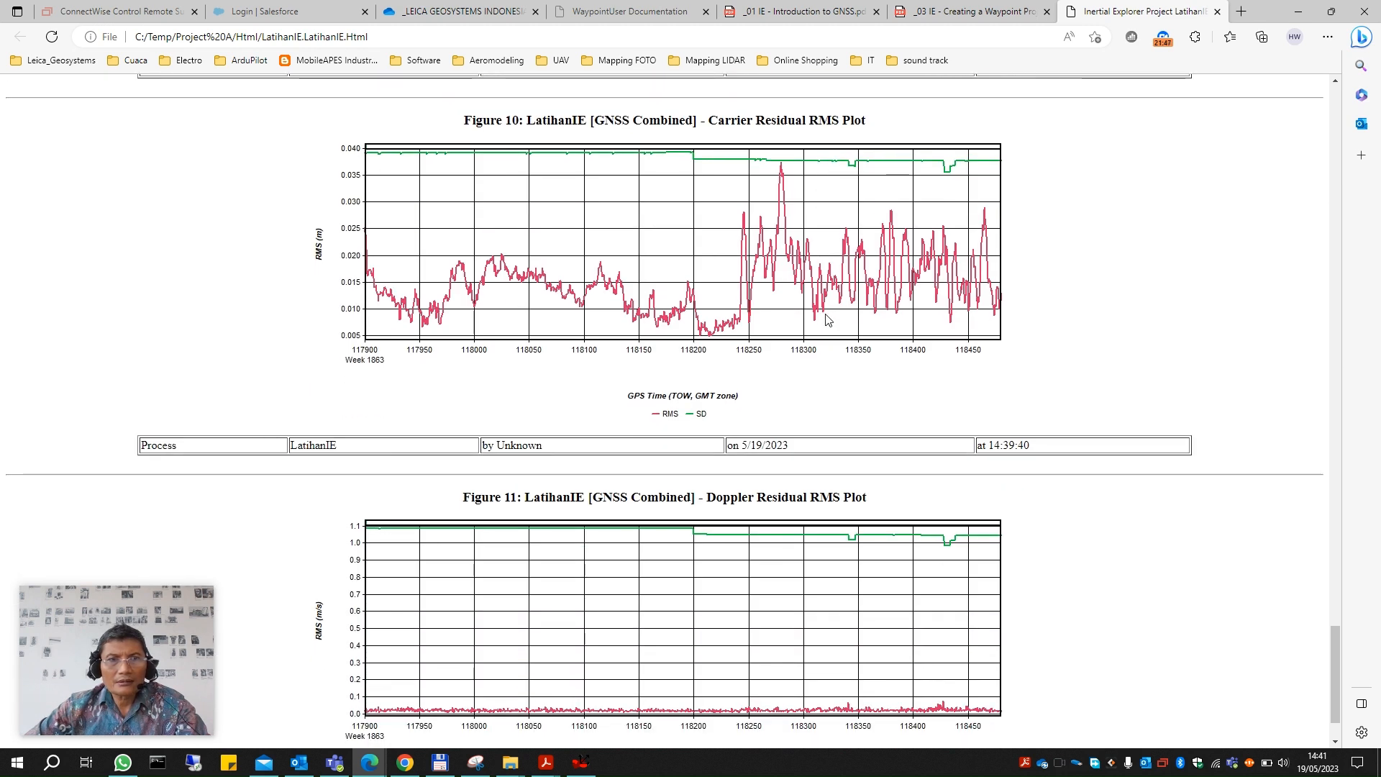
pyautogui.scroll(-1, 828, 320)
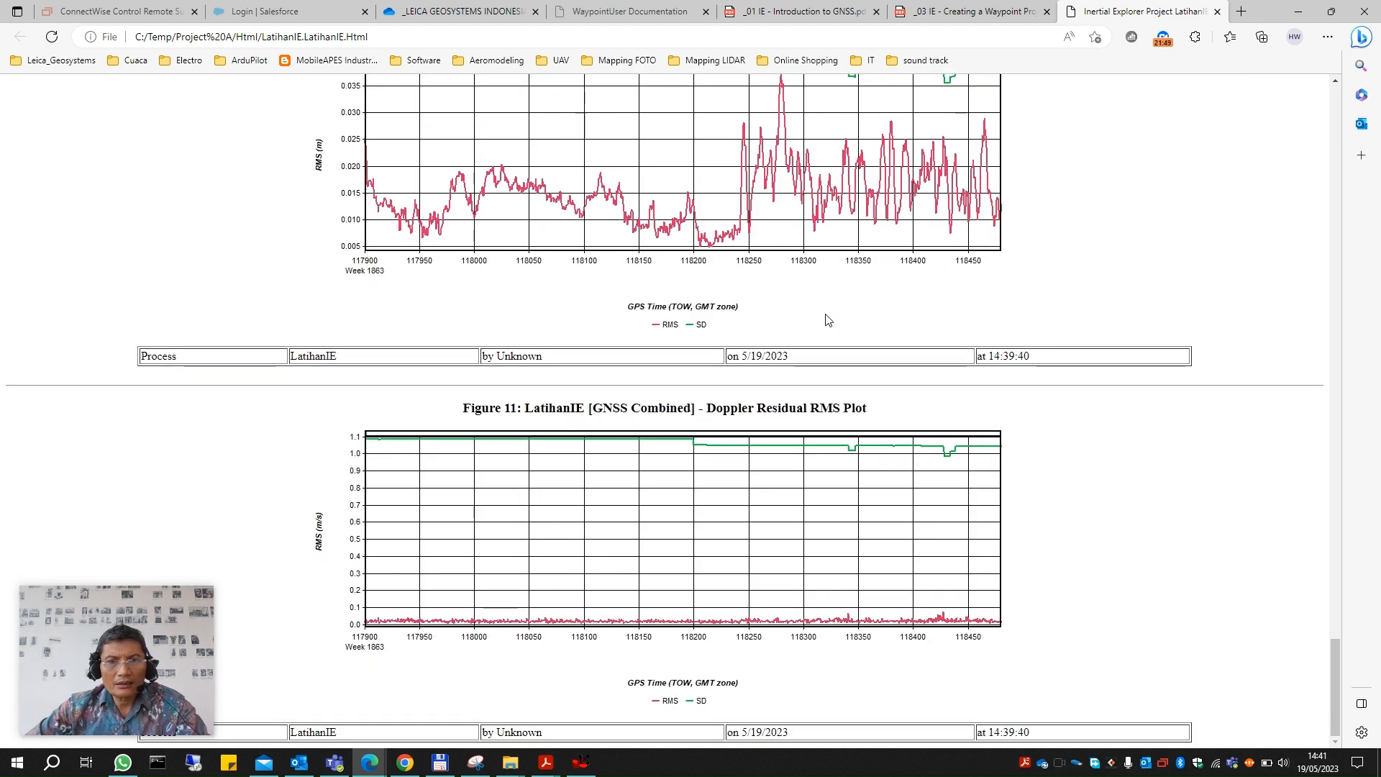
pyautogui.scroll(1, 843, 389)
pyautogui.scroll(11, 843, 389)
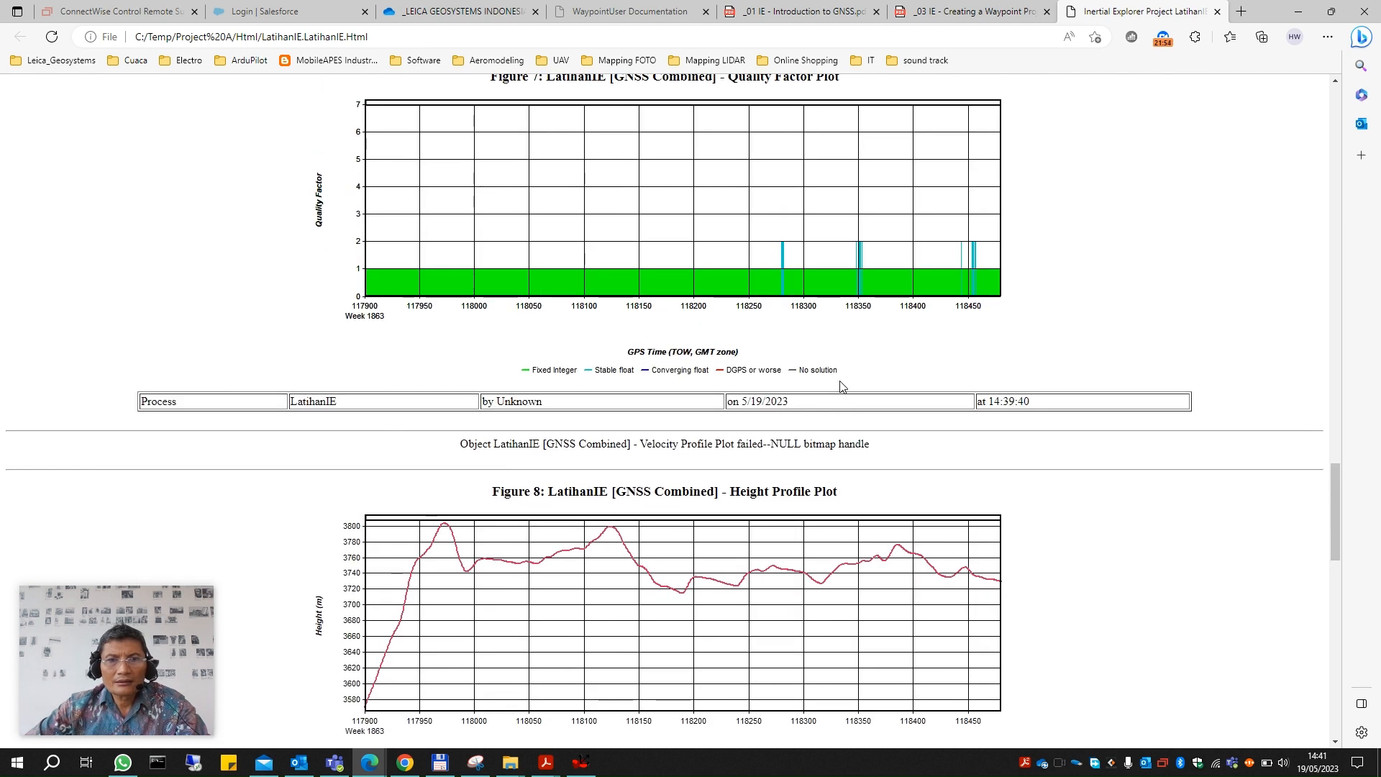
# Review the height profile and the C/A code, carrier and Doppler residual RMS plots, and switch back to Inertial Explorer.
pyautogui.scroll(-2, 841, 387)
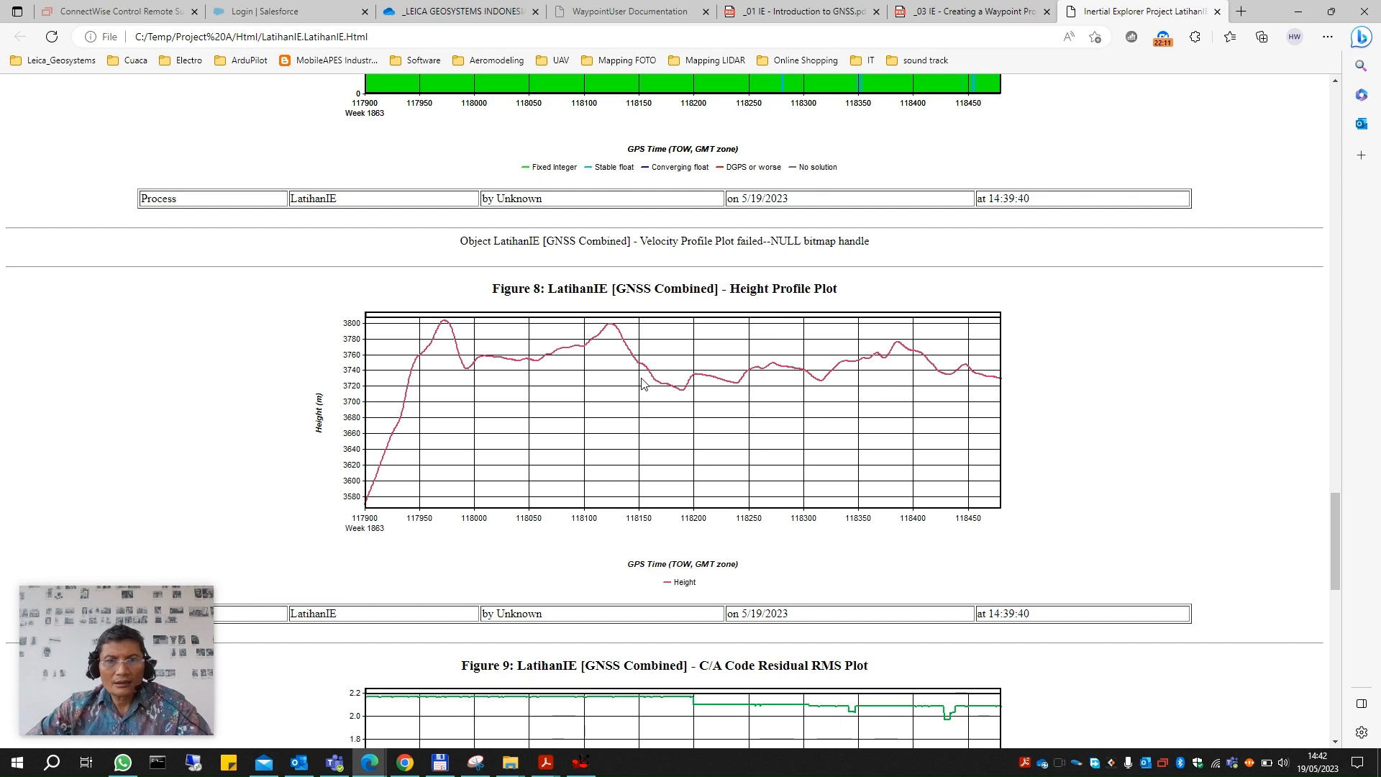
pyautogui.scroll(-8, 642, 383)
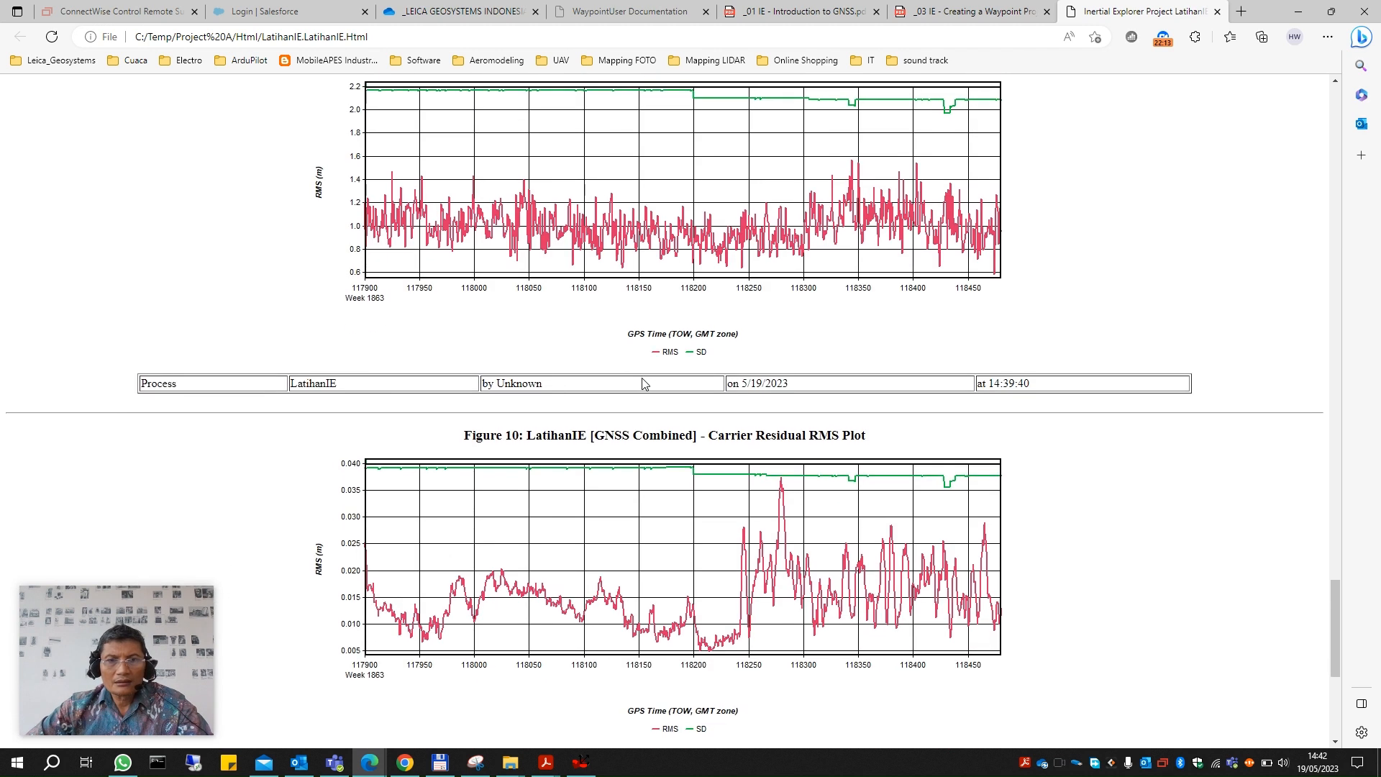
pyautogui.scroll(-4, 642, 384)
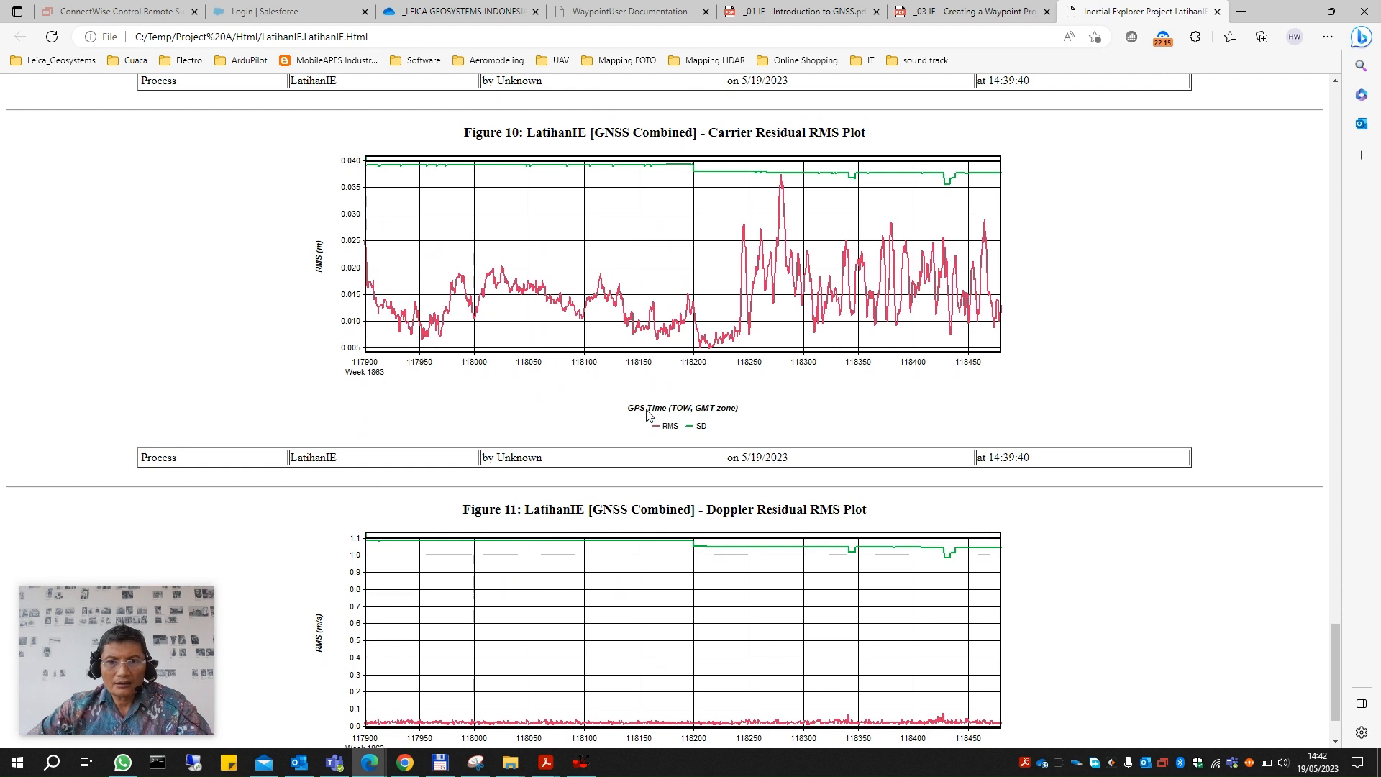
pyautogui.scroll(-1, 743, 499)
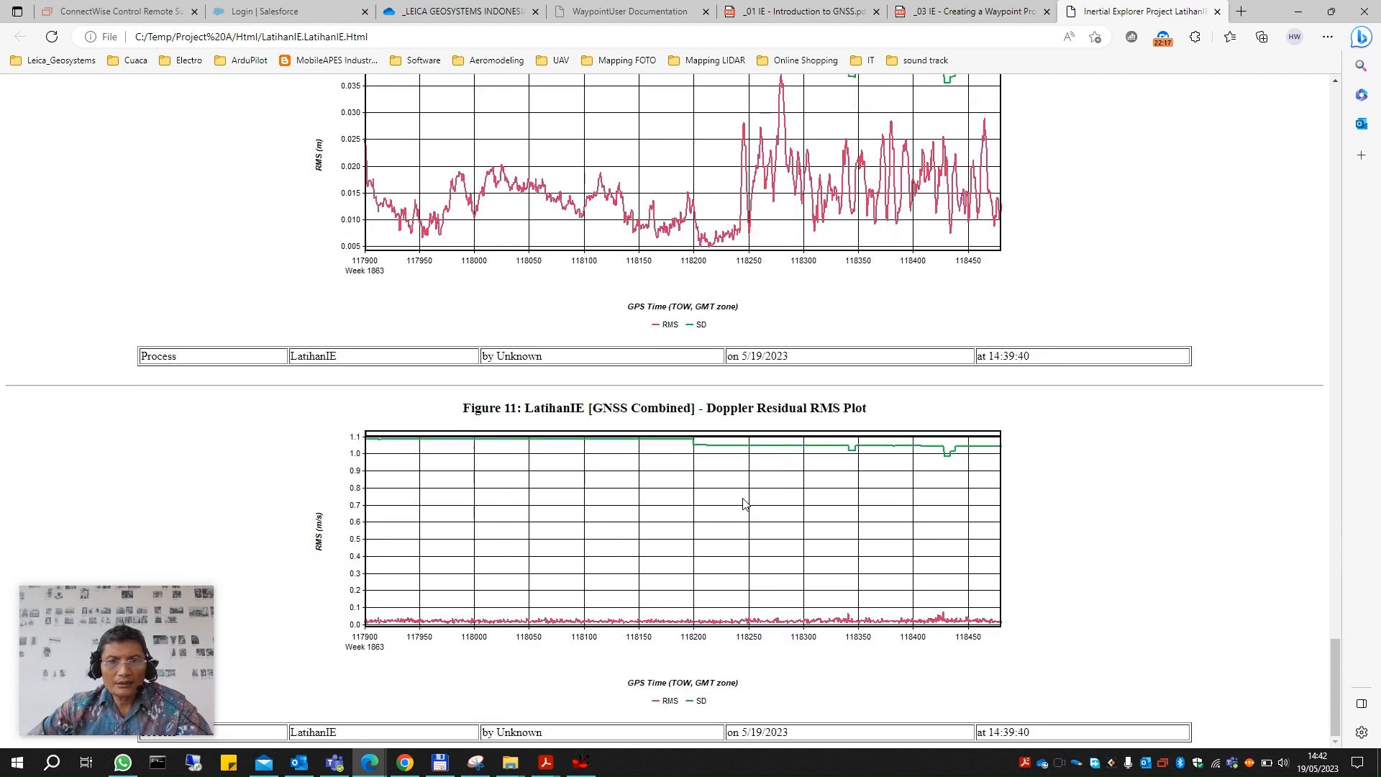
pyautogui.scroll(6, 746, 503)
pyautogui.scroll(-4, 744, 503)
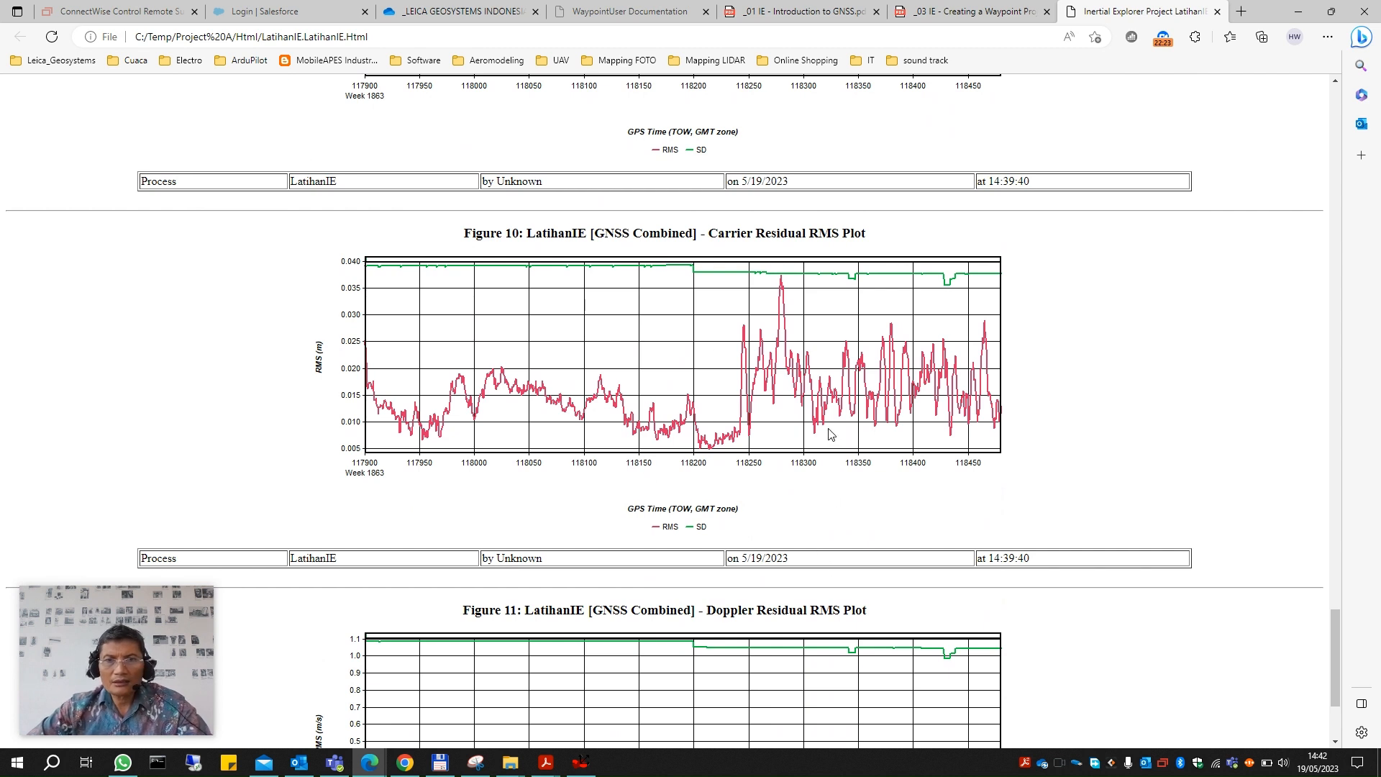
pyautogui.scroll(-3, 830, 435)
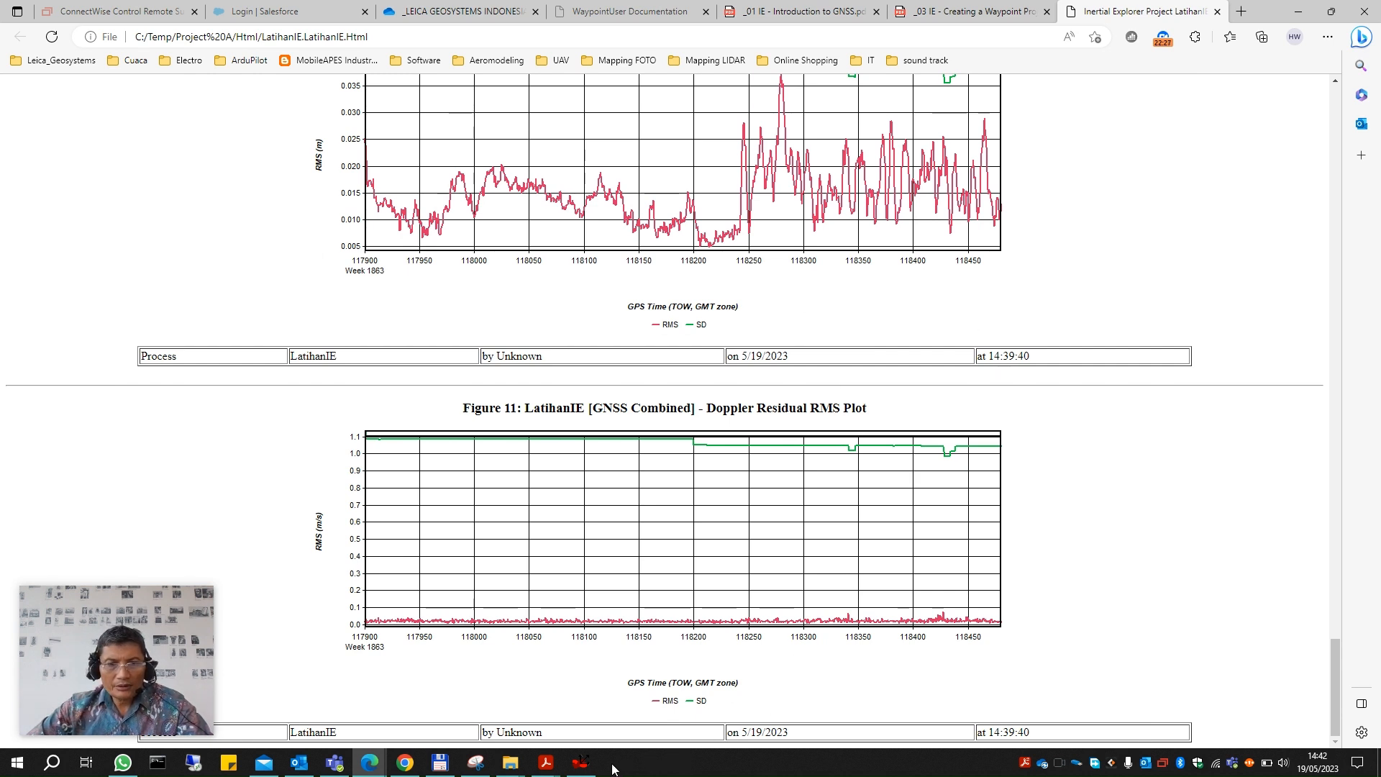
pyautogui.click(580, 764)
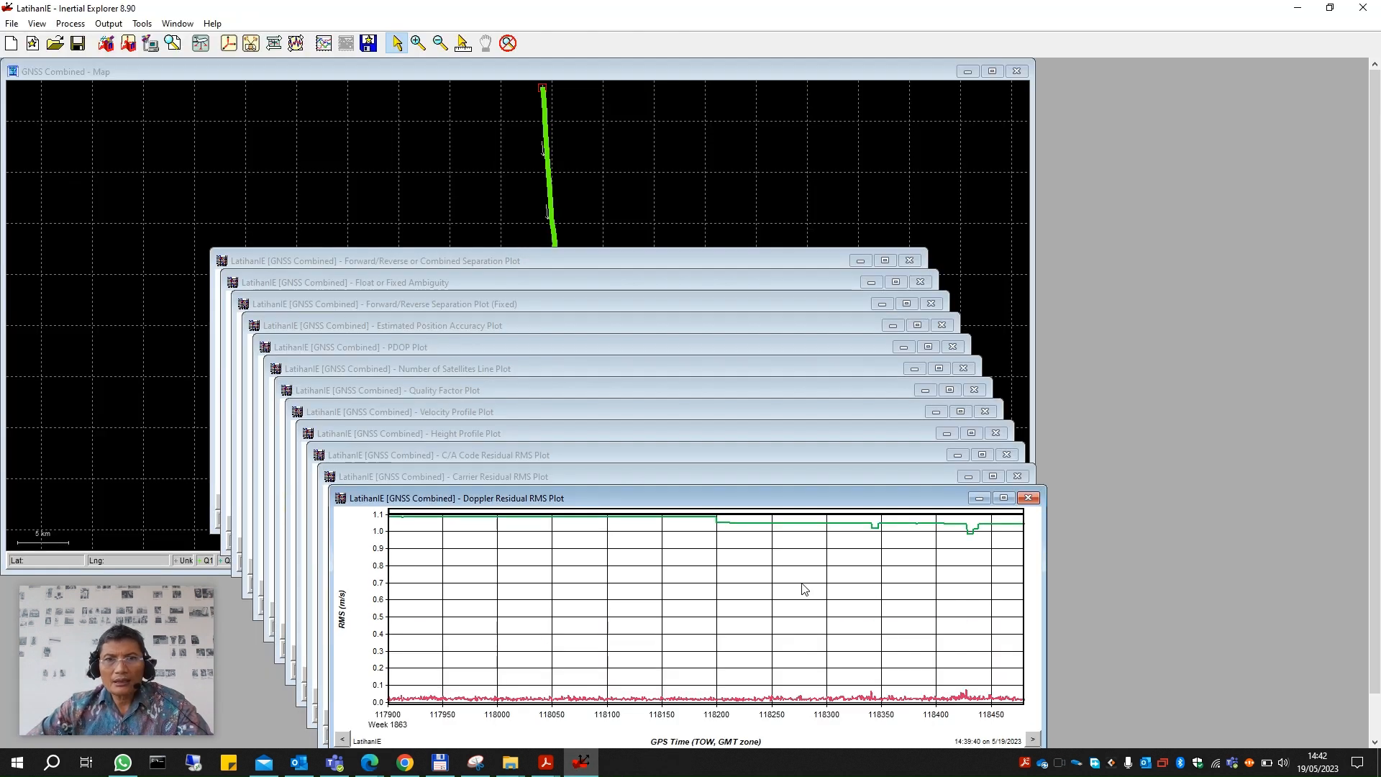